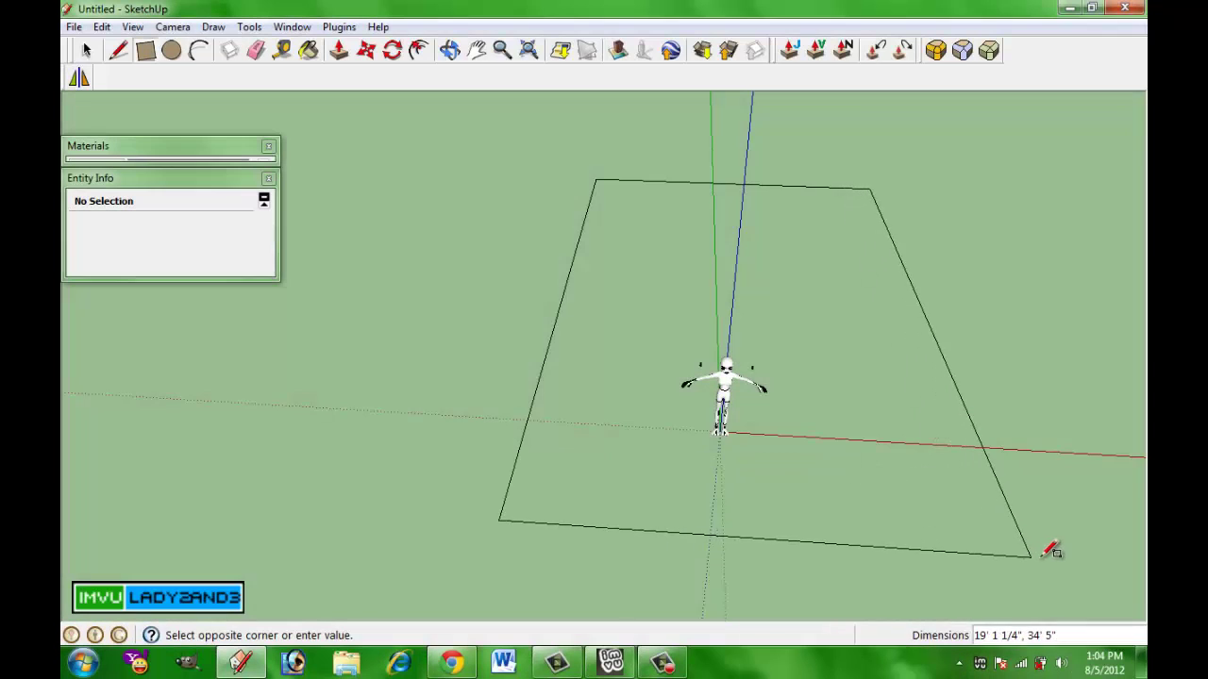
Finish the rectangular floor face around the avatar and orbit to view it from below.
click(1064, 556)
click(453, 53)
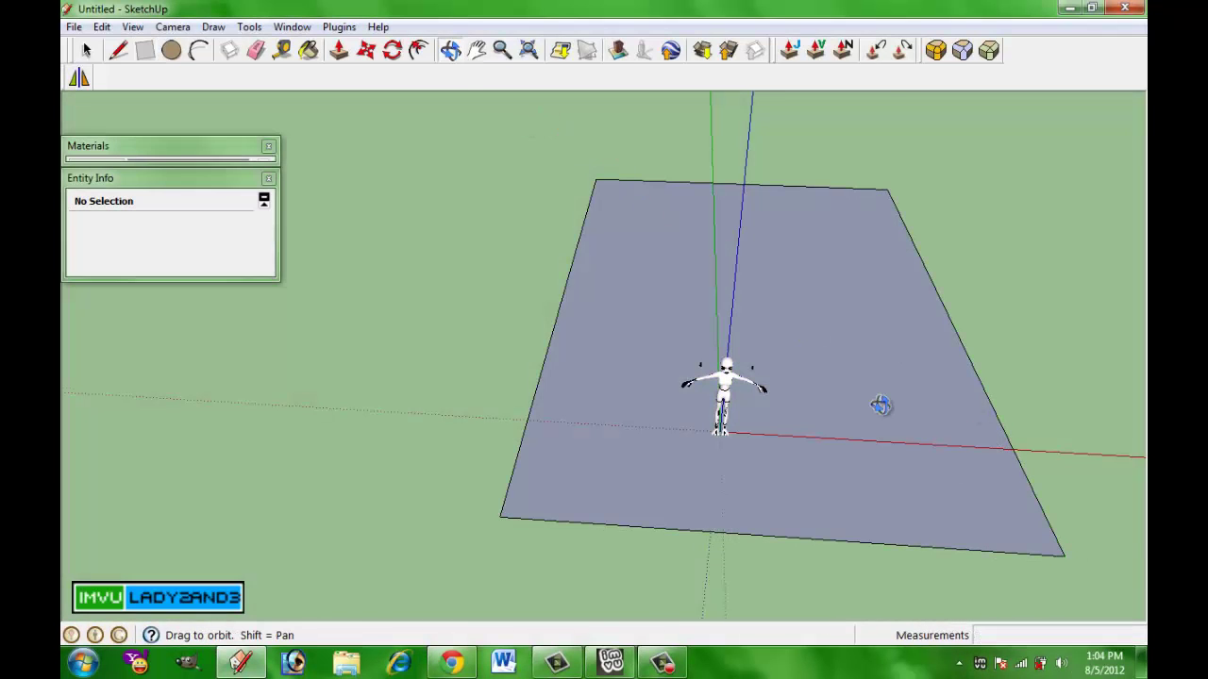
drag(817, 407, 256, 105)
Scale the floor face down along the green axis to about 431 square feet.
click(84, 53)
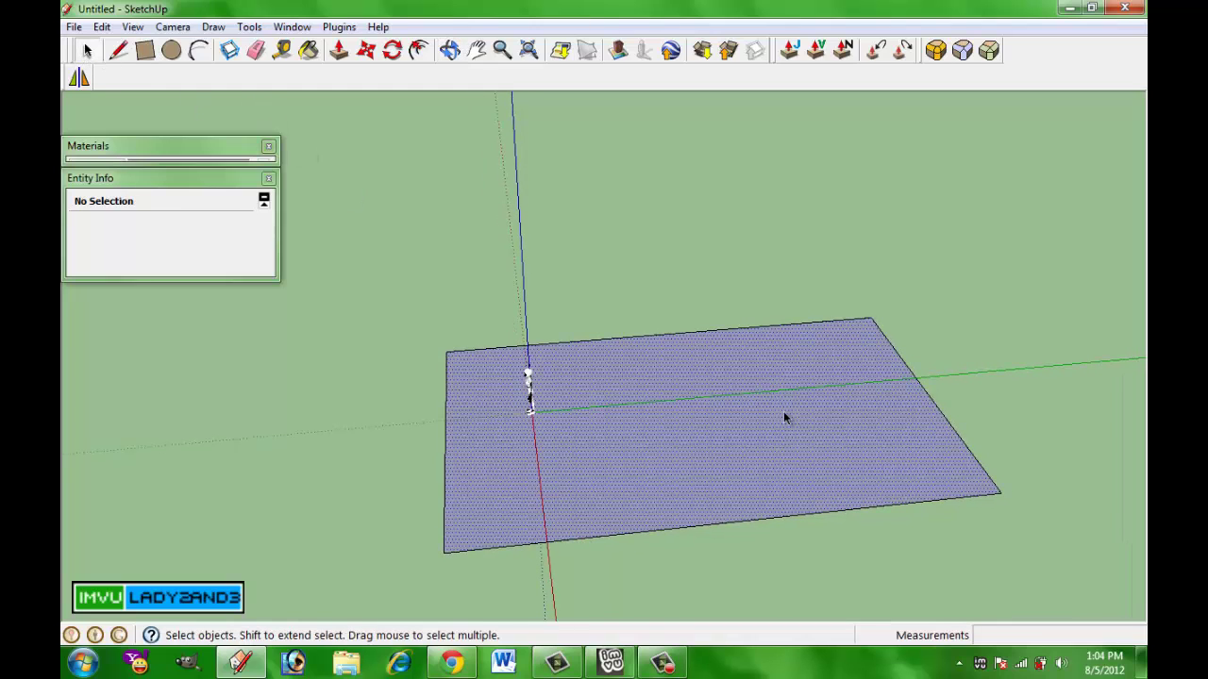
click(783, 412)
key(s)
drag(934, 392, 760, 416)
Push/Pull the floor face up about 10' 6" into a box.
click(339, 50)
drag(598, 404, 600, 285)
click(85, 51)
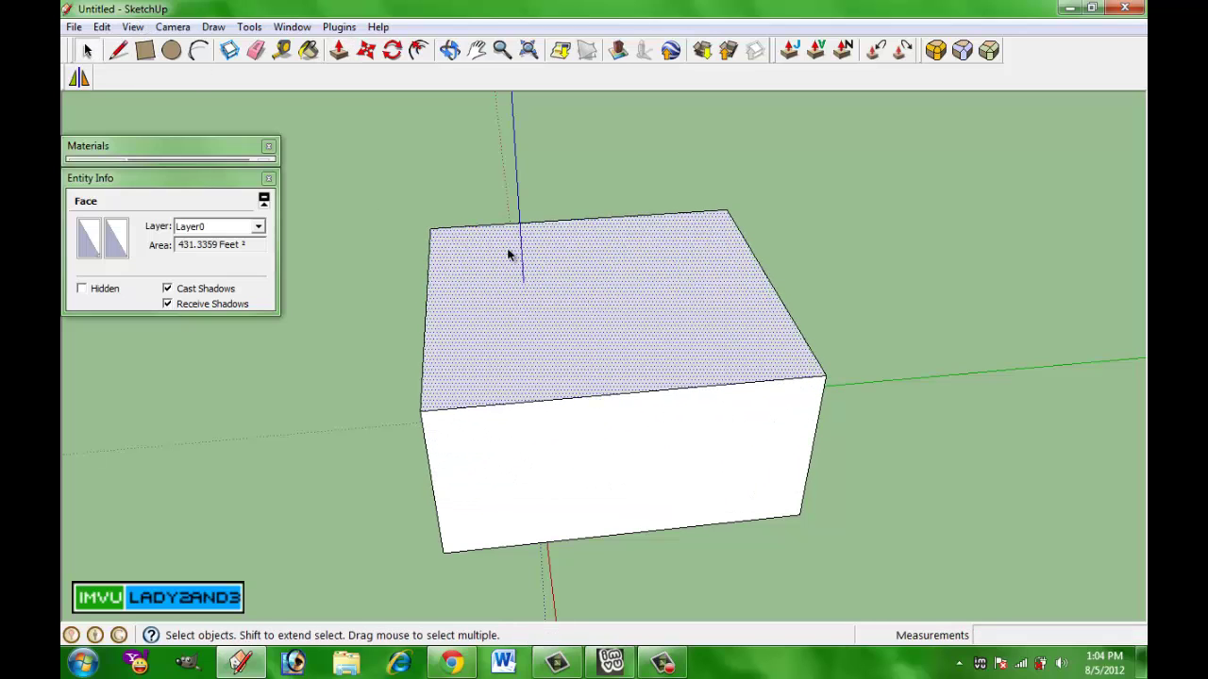
Delete the box's top face and select the whole open box.
key(Delete)
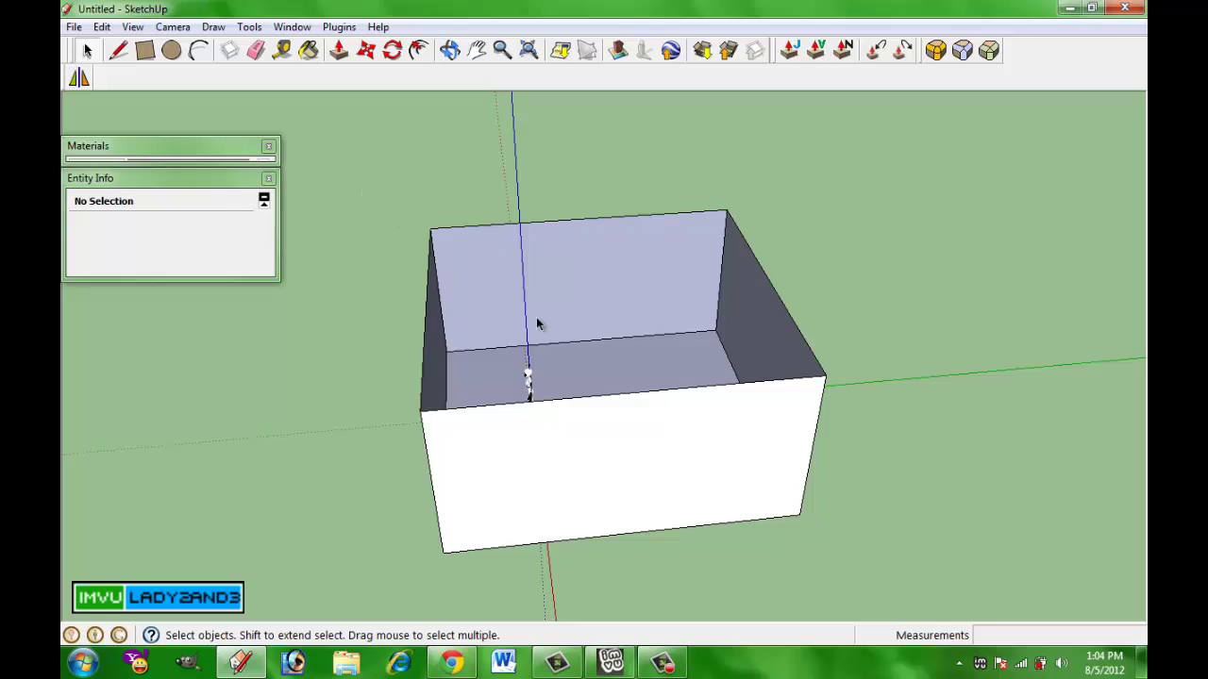
click(528, 378)
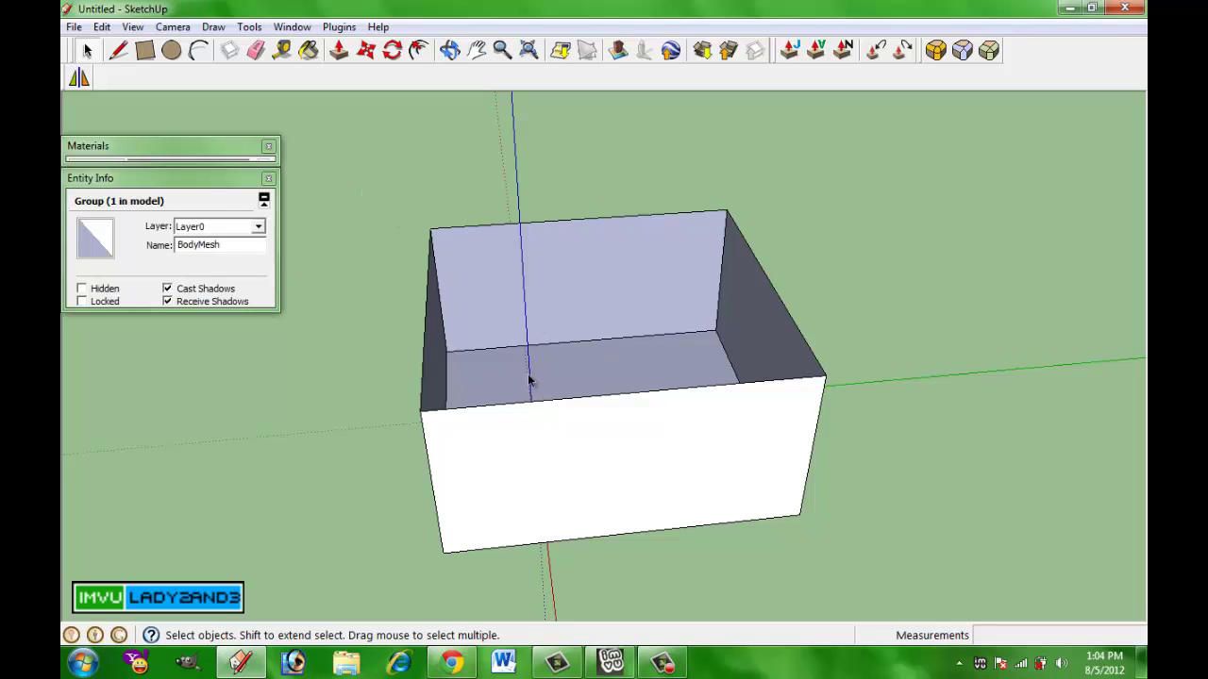
key(Escape)
triple_click(528, 379)
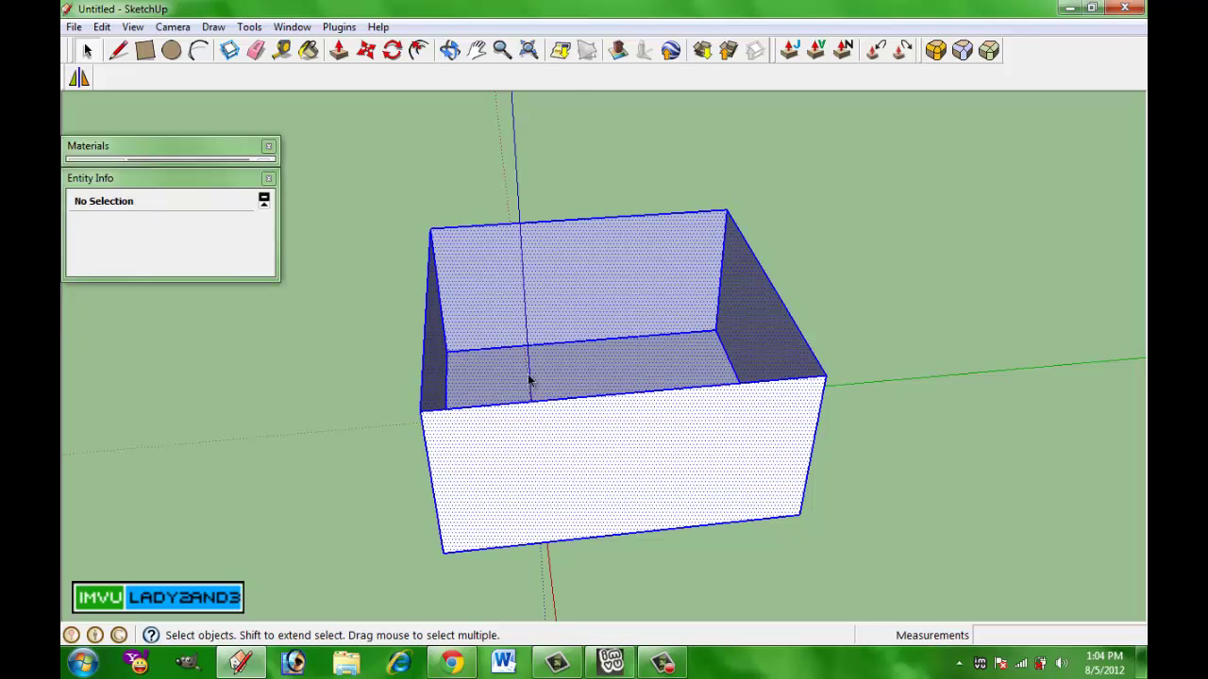
Reverse the box's faces and orbit to look down inside it.
right_click(529, 380)
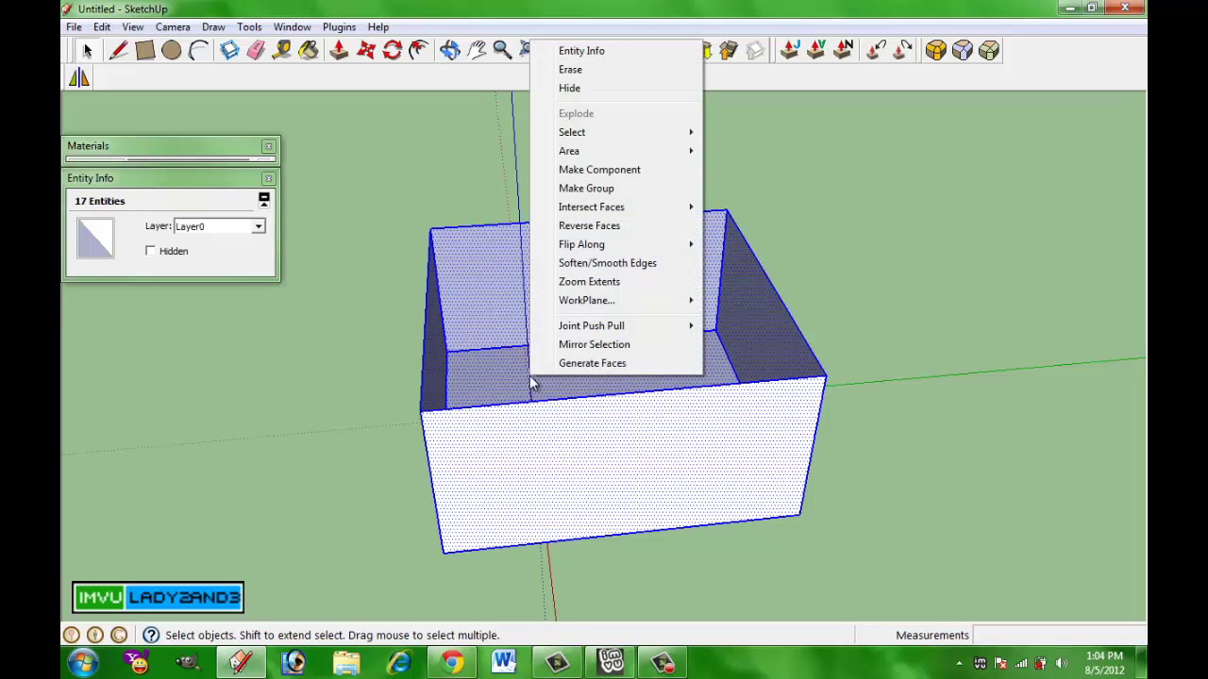
click(621, 229)
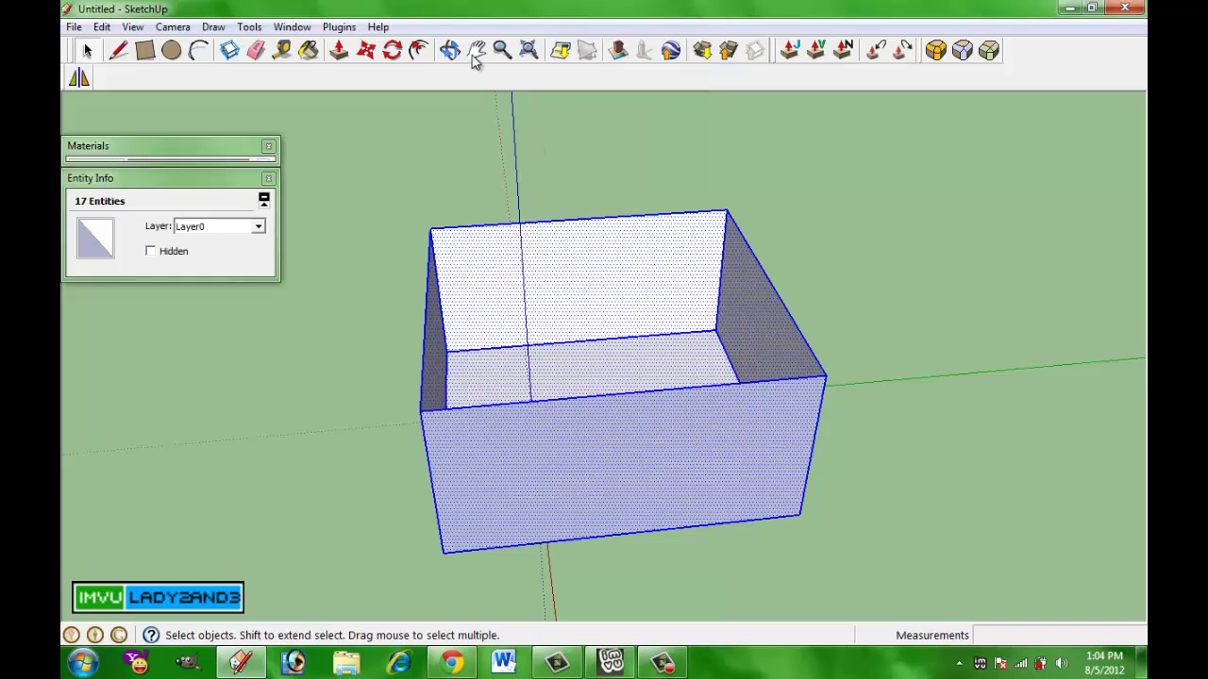
click(450, 51)
drag(547, 318, 971, 274)
Make the back wall's texture unique, keeping the default texture size.
click(87, 53)
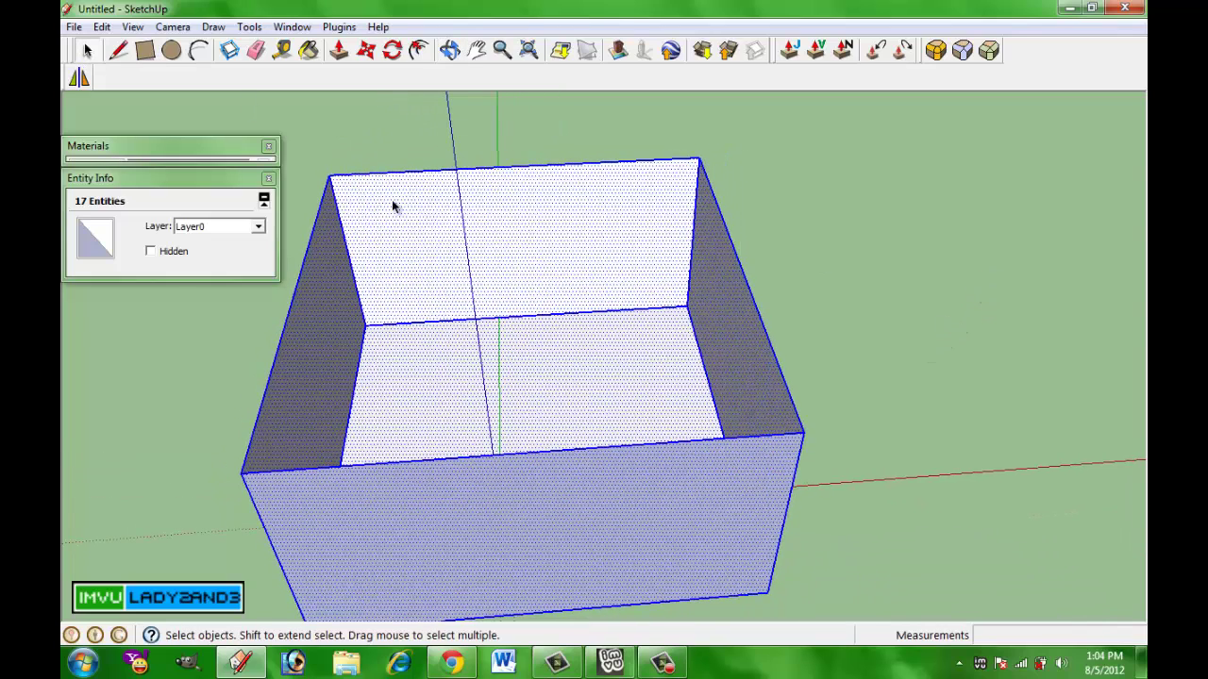
click(392, 200)
right_click(410, 215)
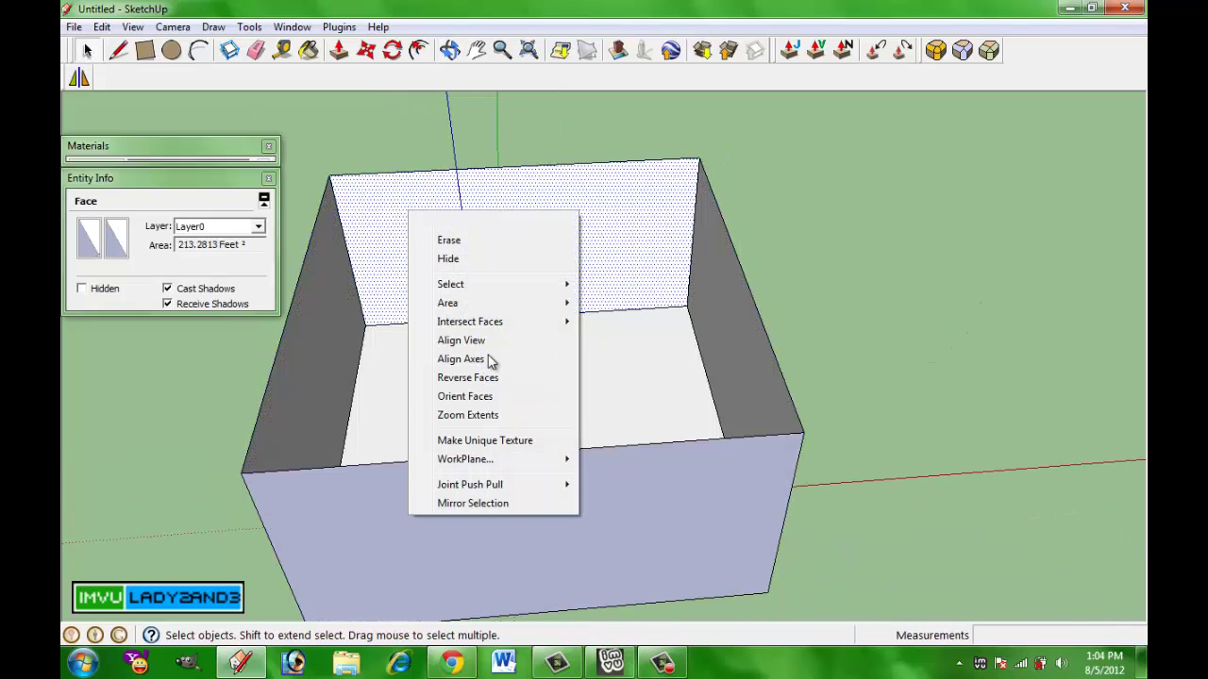
click(518, 439)
key(Return)
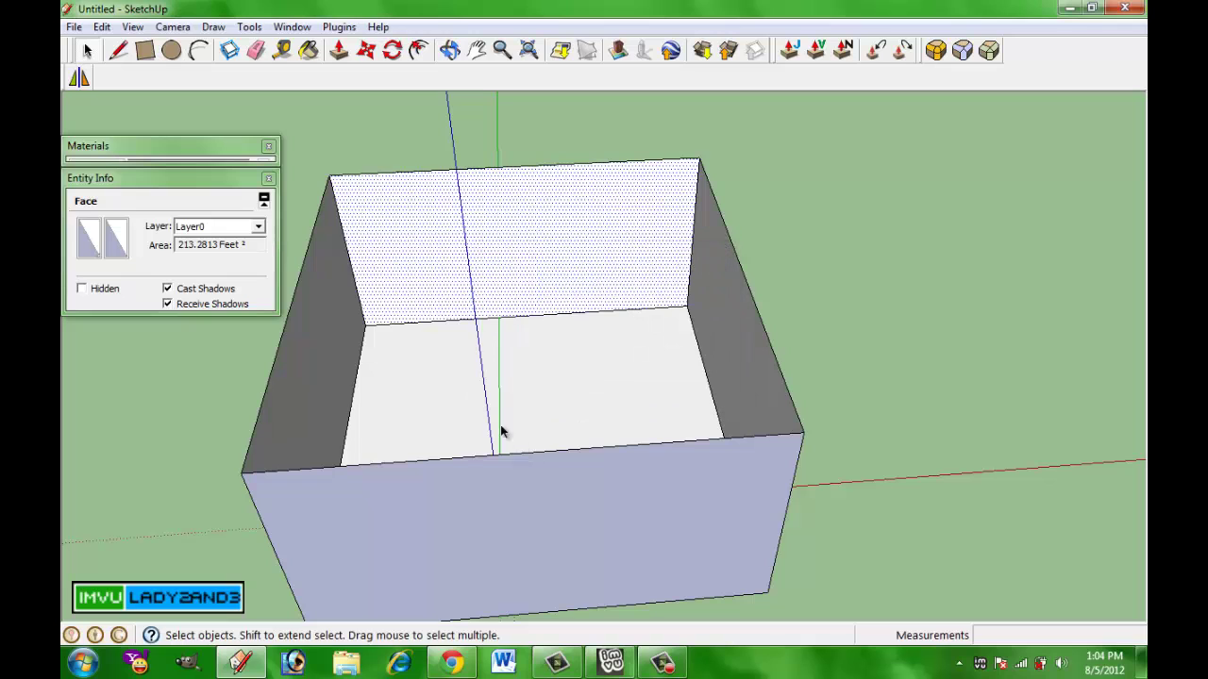
Edit the back wall's material to use the red 00.jpg texture image.
click(89, 236)
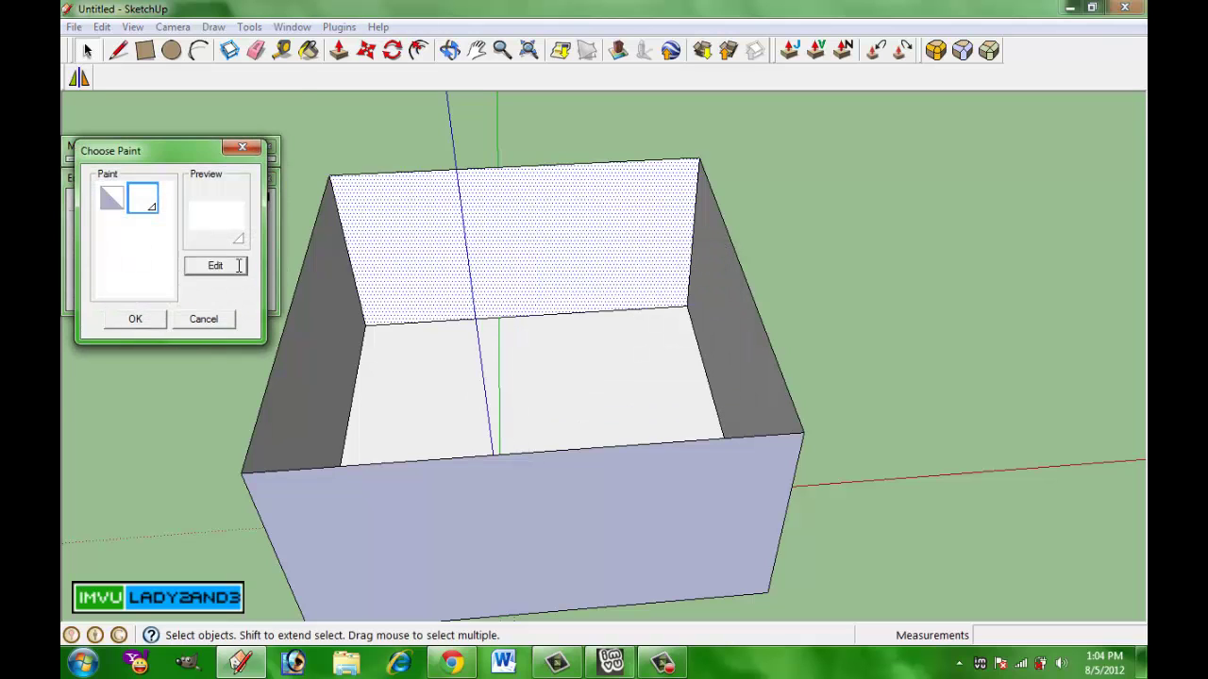
click(239, 266)
click(258, 262)
click(219, 116)
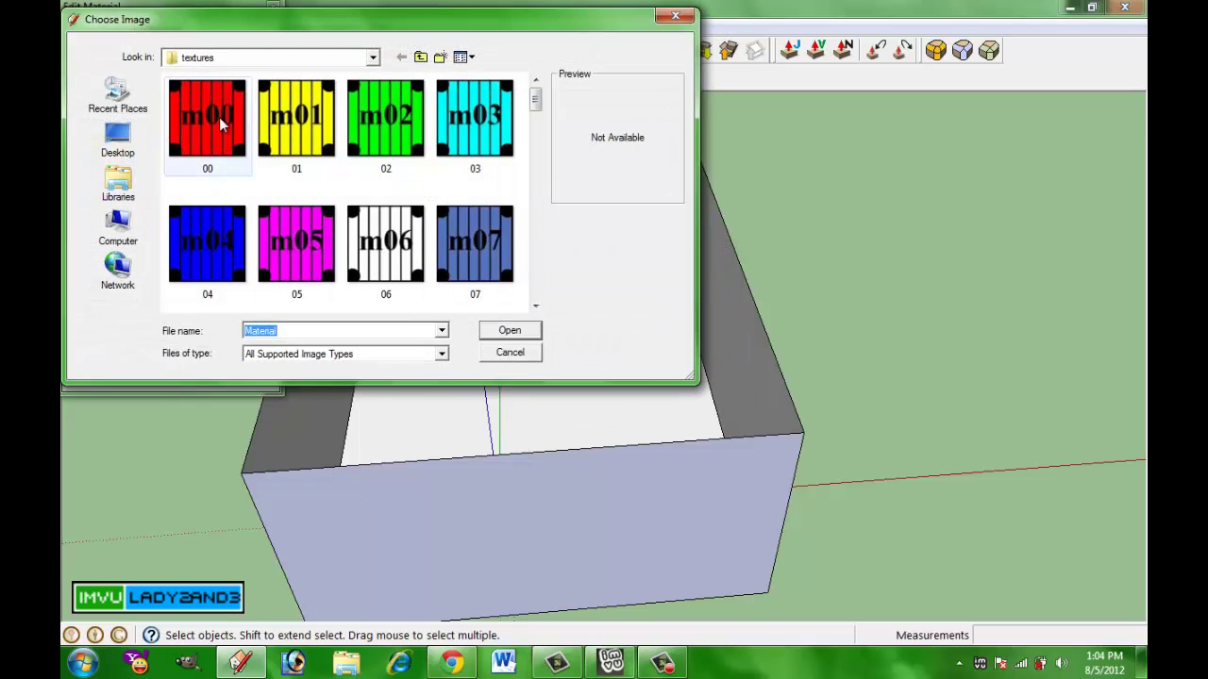
double_click(219, 116)
click(134, 376)
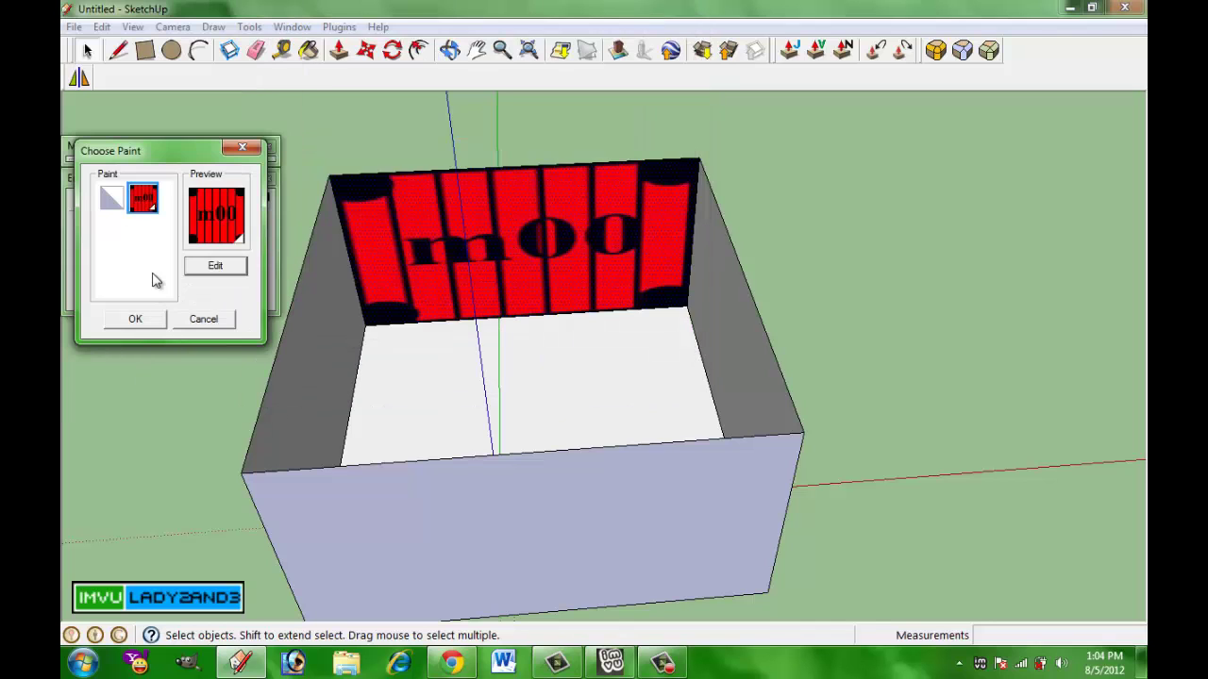
click(135, 320)
Sample the m00 material and paint the left wall, floor and right wall with it.
click(225, 149)
click(263, 233)
click(367, 220)
click(349, 262)
click(616, 365)
click(719, 302)
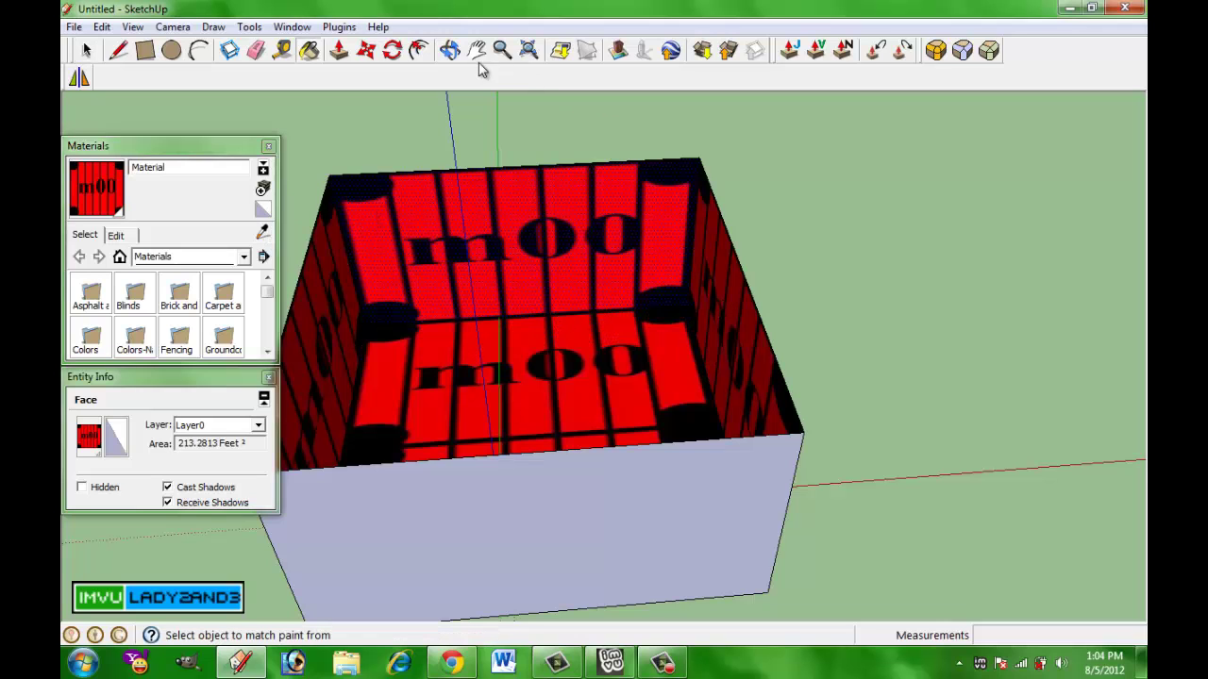
click(449, 50)
drag(539, 289, 801, 299)
Paint the remaining white inner wall with m00.
click(309, 50)
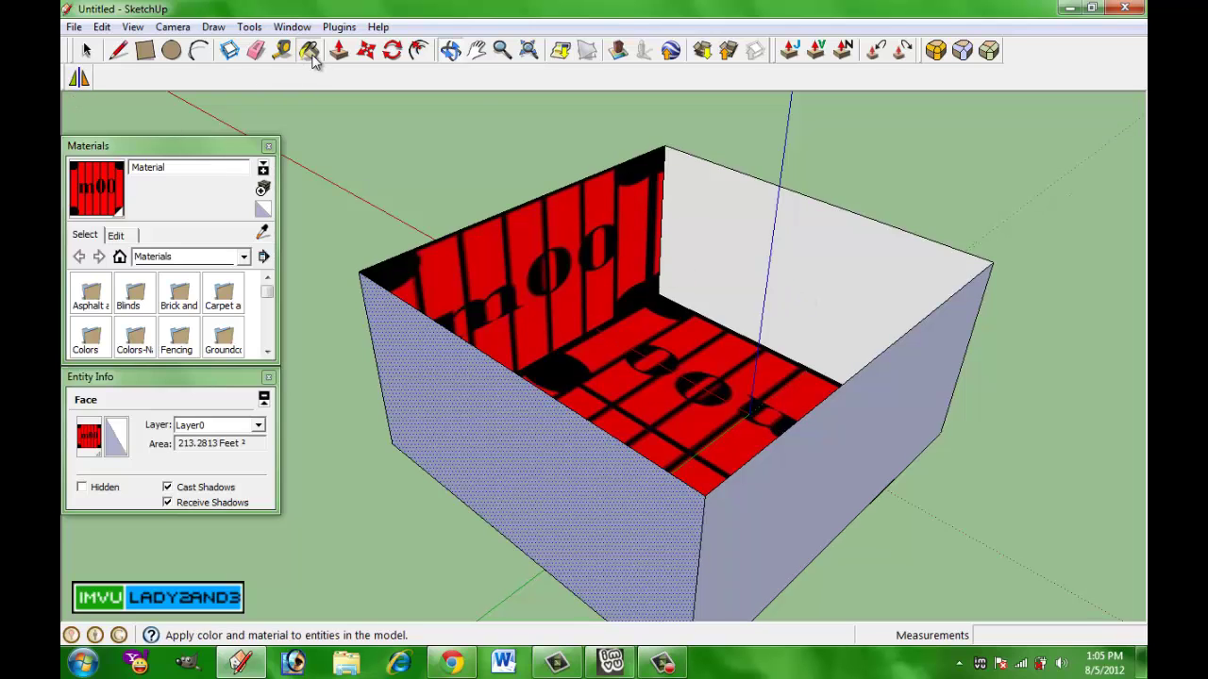
click(728, 189)
click(449, 50)
drag(719, 340, 361, 384)
drag(642, 432, 397, 131)
drag(383, 176, 352, 68)
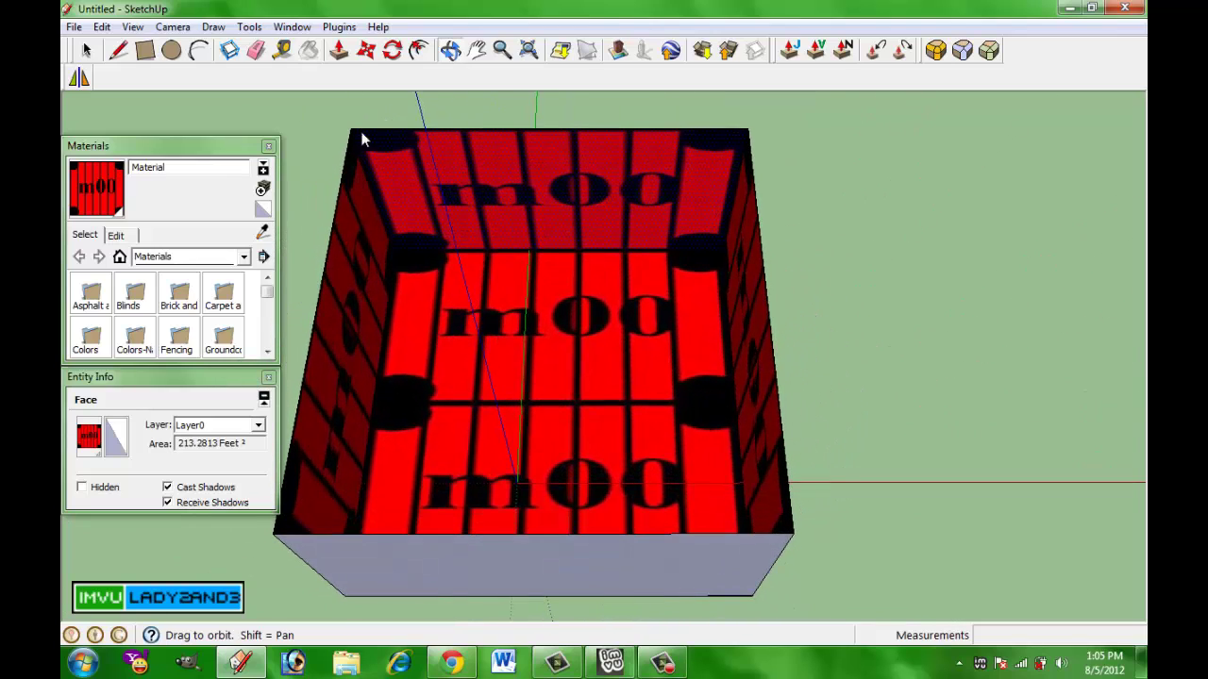
drag(511, 205, 500, 261)
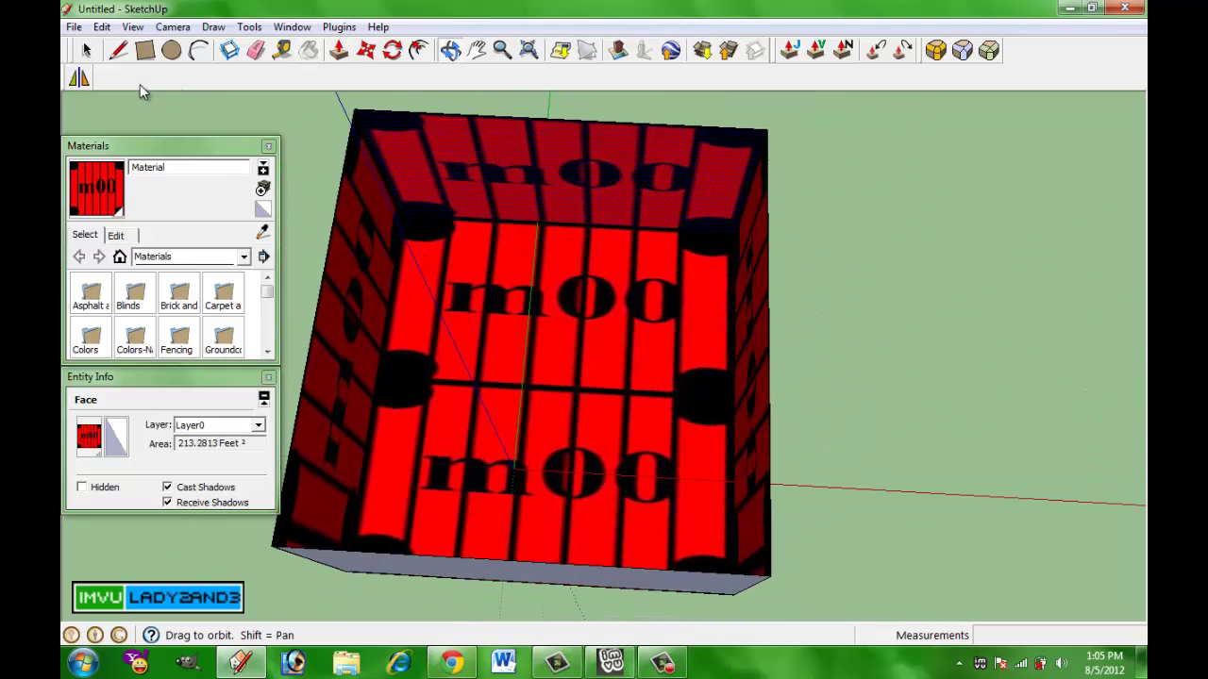
Select the whole box and move it to a new position.
click(86, 50)
triple_click(434, 224)
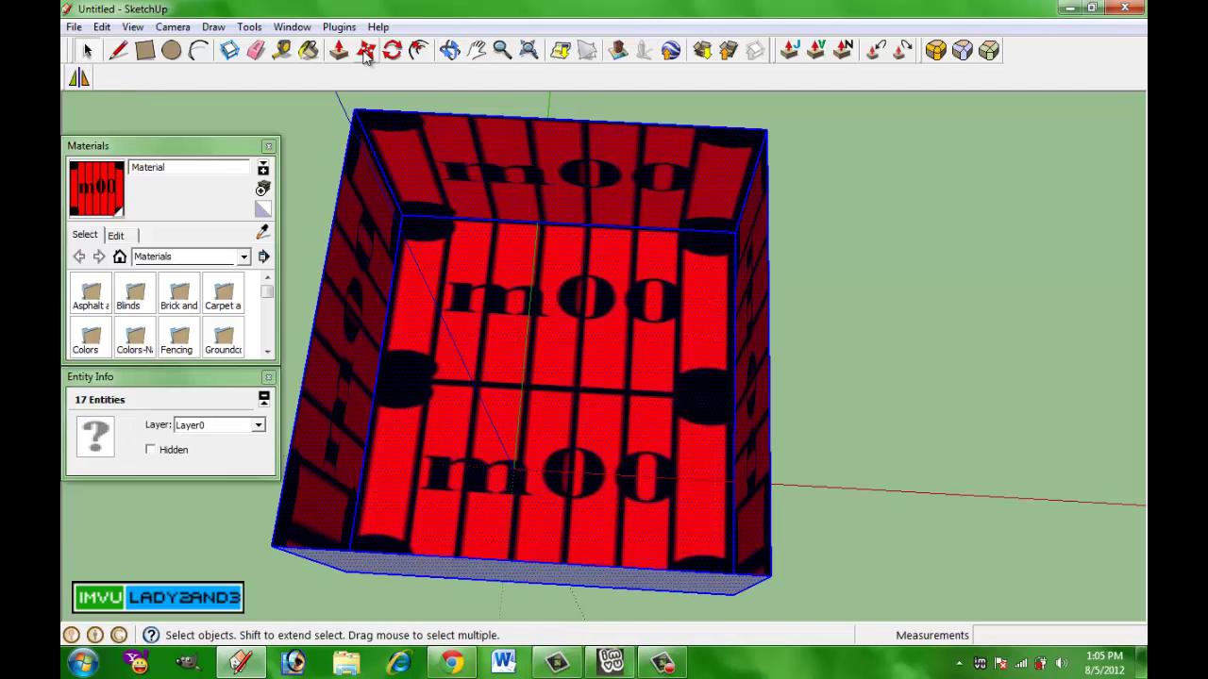
key(m)
click(592, 264)
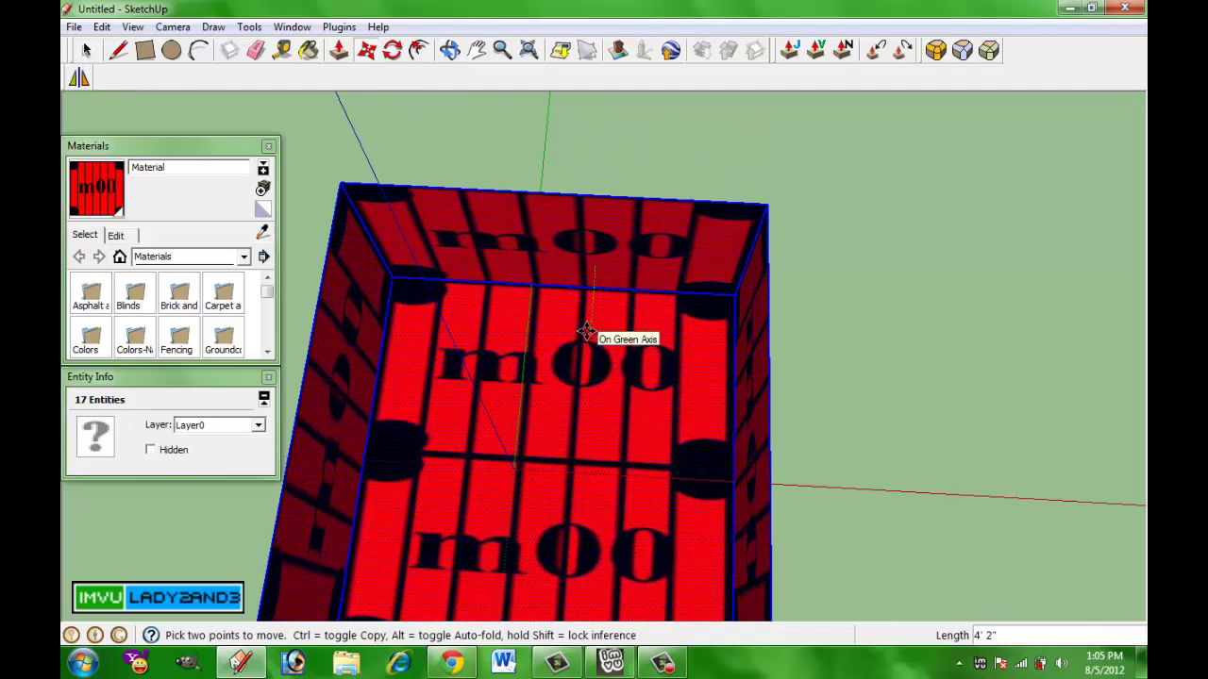
click(559, 316)
Collapse the Entity Info and Materials panels and orbit to view the room's inside.
click(450, 50)
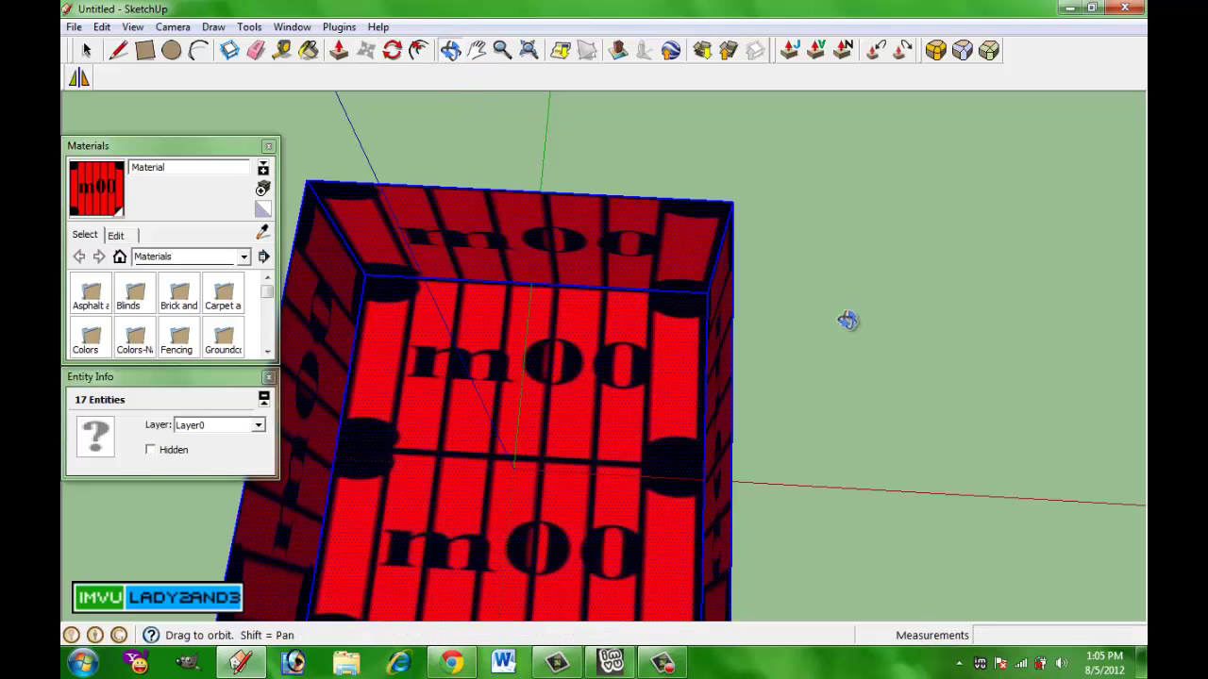
drag(852, 329, 449, 387)
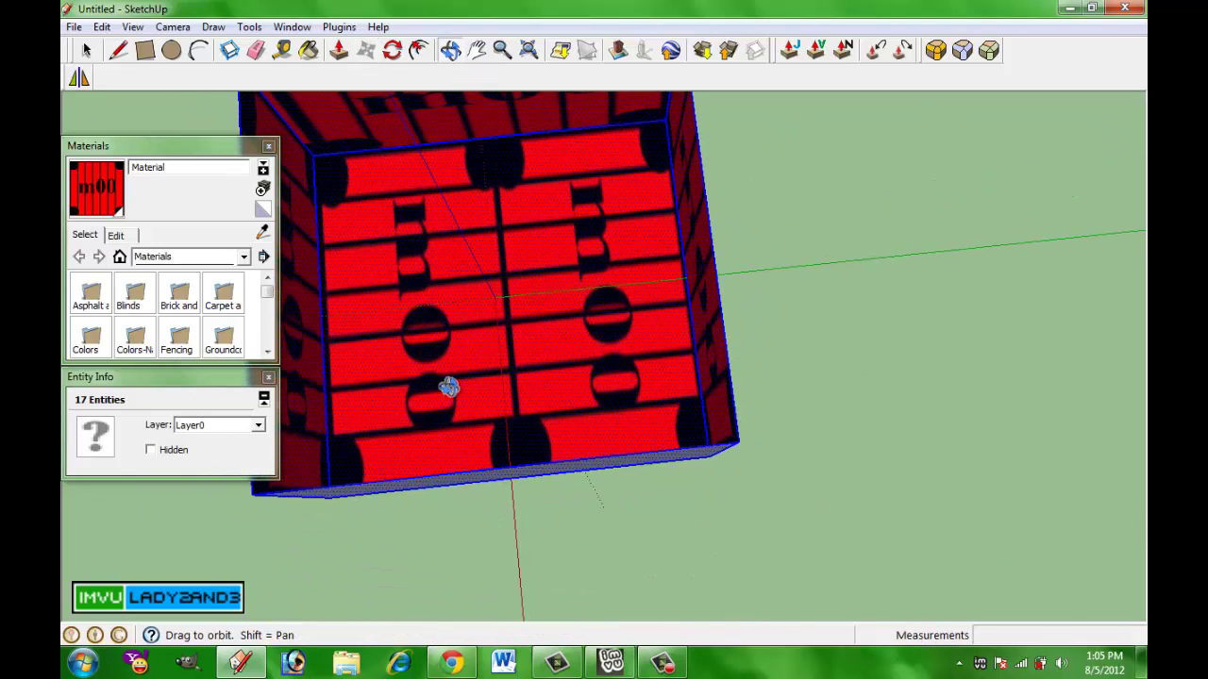
mouse_move(449, 387)
mouse_down()
mouse_move(481, 459)
mouse_move(445, 445)
mouse_move(448, 408)
mouse_up()
click(224, 380)
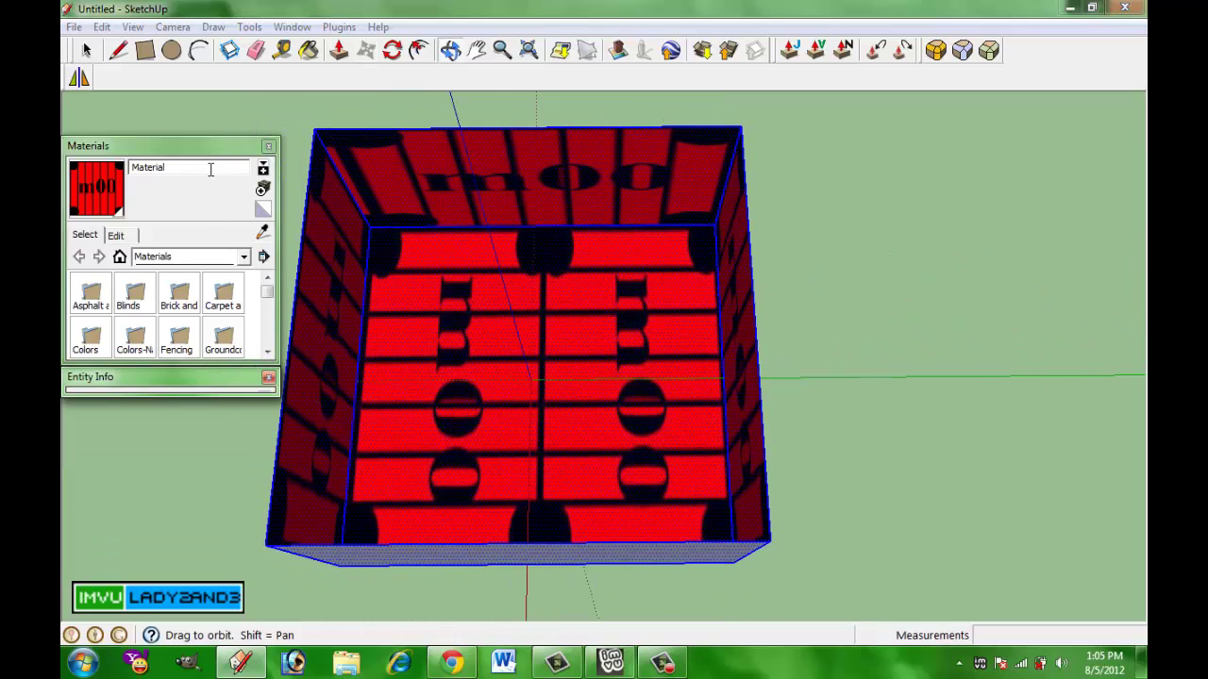
click(212, 147)
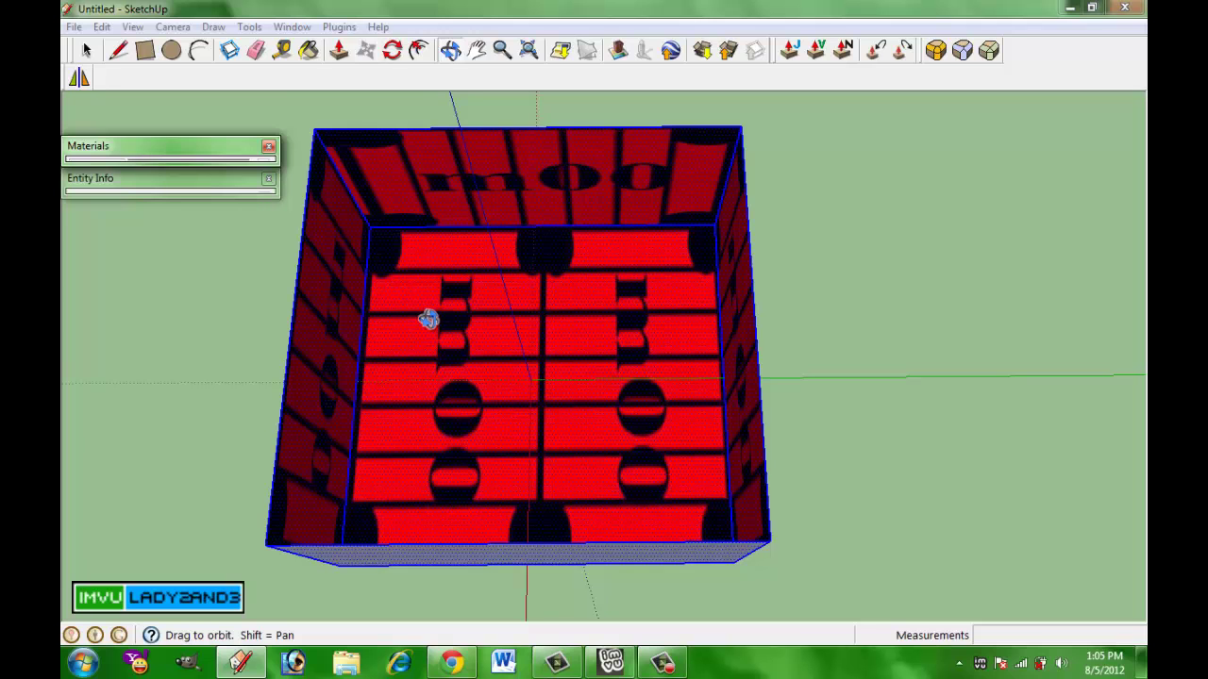
drag(463, 431, 411, 172)
click(87, 49)
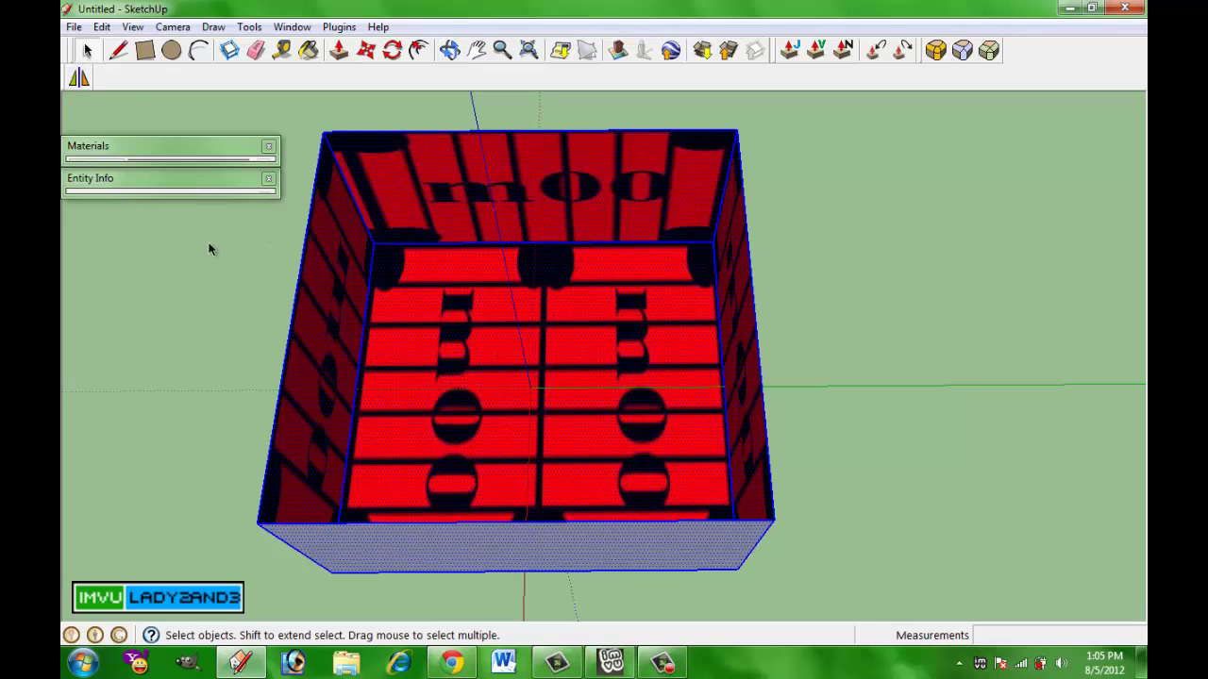
Add a MeshOut v0.4.33 floor furniture node and pick it up to reposition it.
click(213, 250)
click(341, 28)
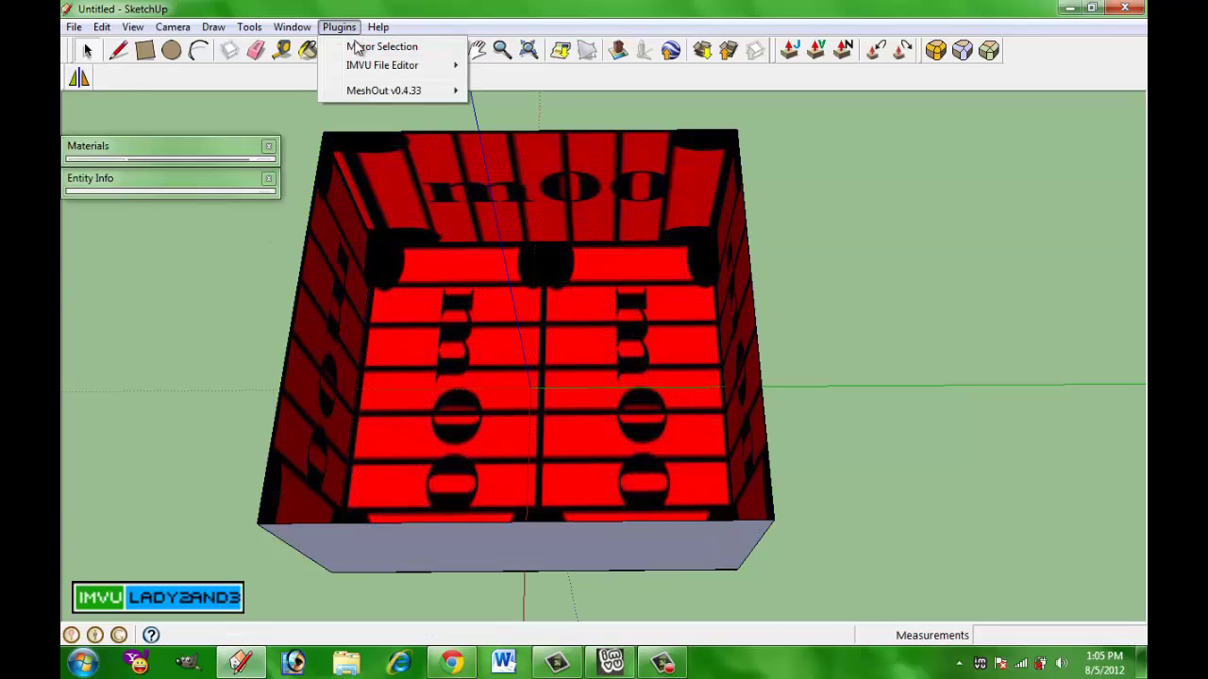
mouse_move(393, 90)
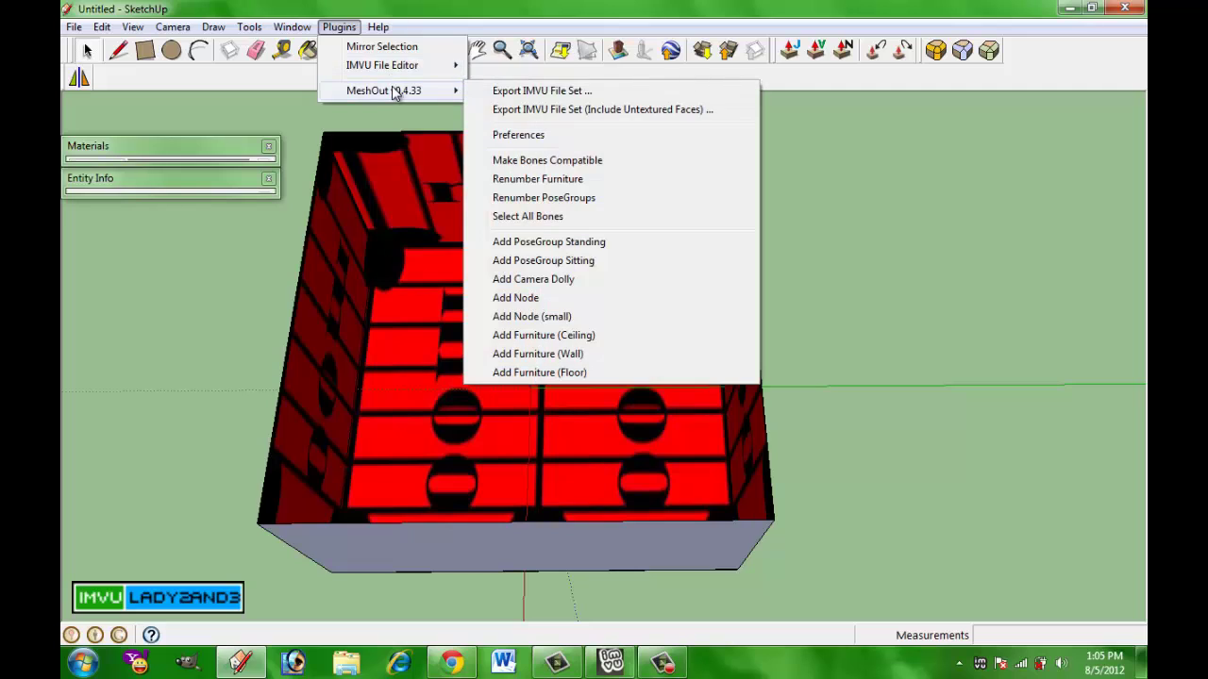
click(594, 375)
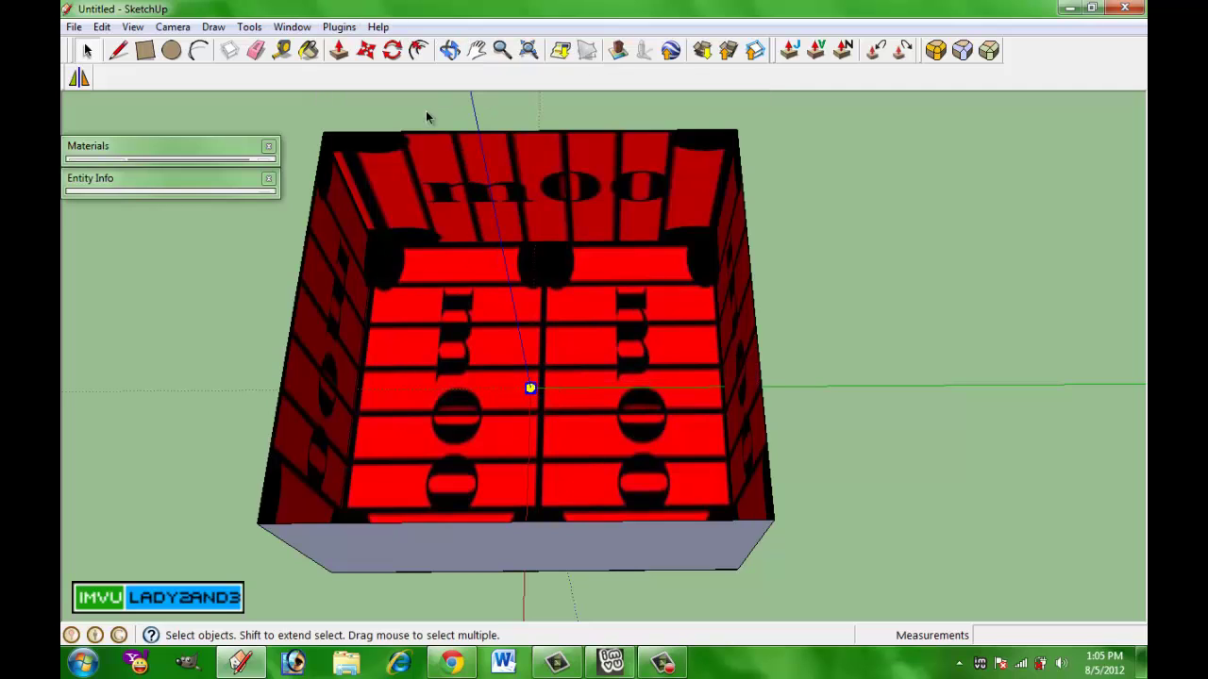
click(366, 50)
click(582, 374)
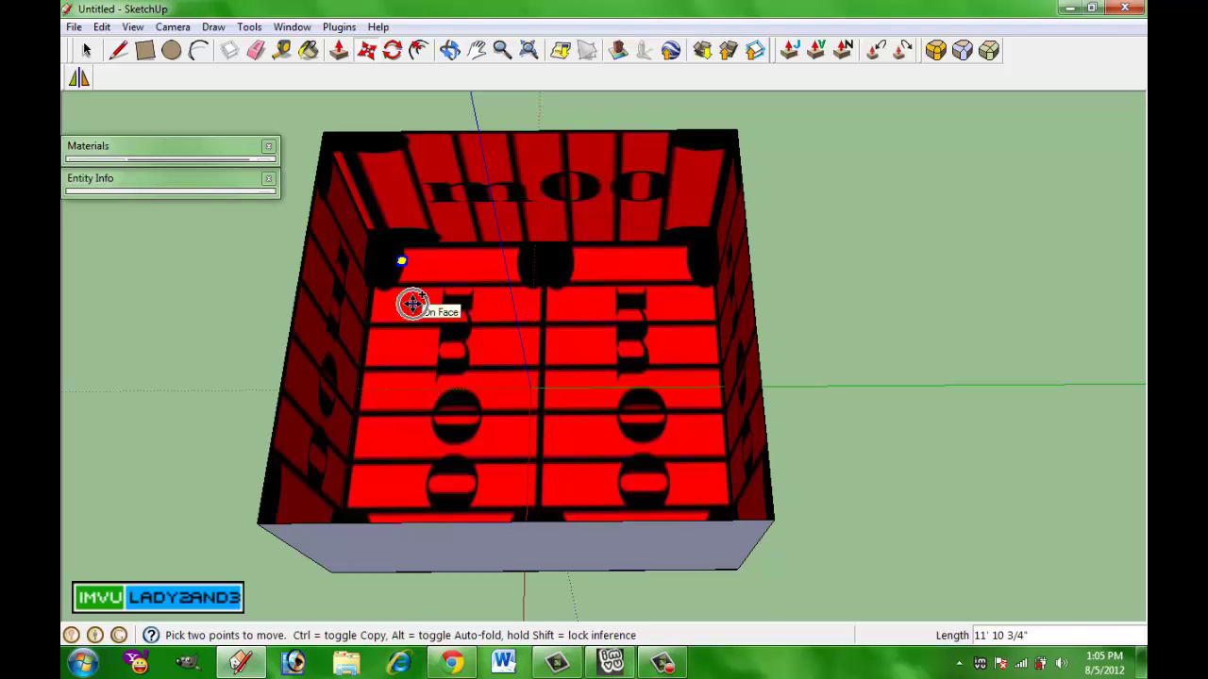
Copy the floor node sideways to make a top row of four nodes.
click(412, 303)
key(ctrl)
click(478, 301)
click(451, 302)
click(545, 302)
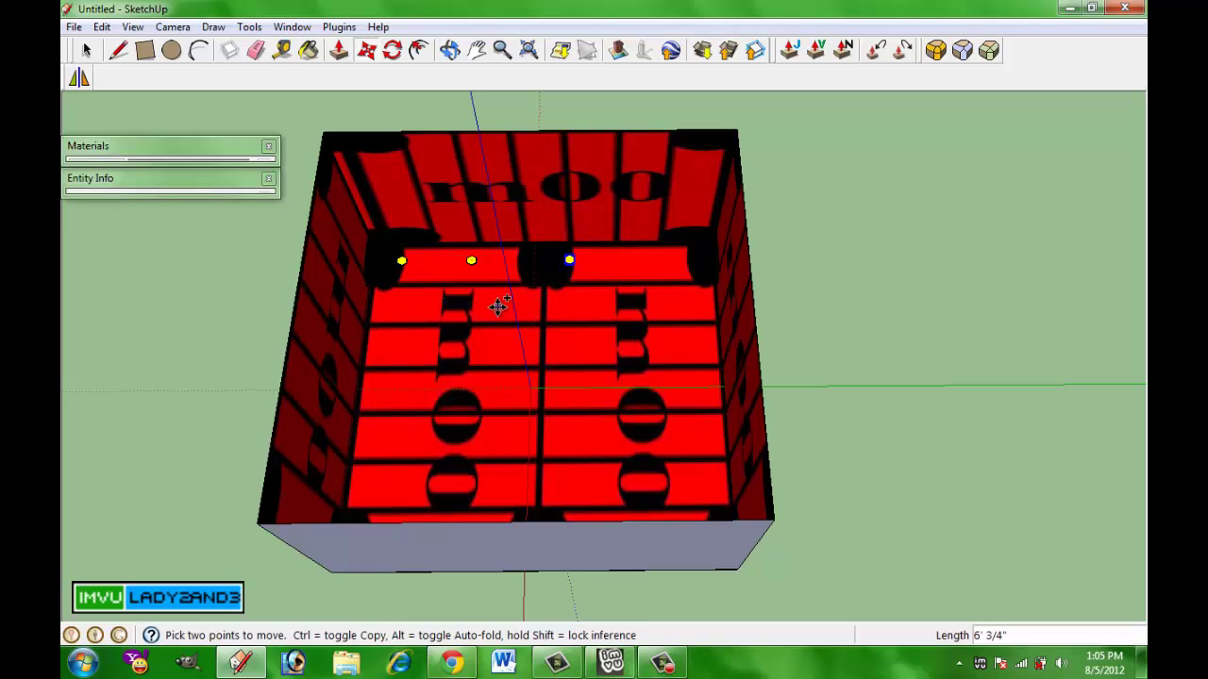
click(499, 307)
click(602, 305)
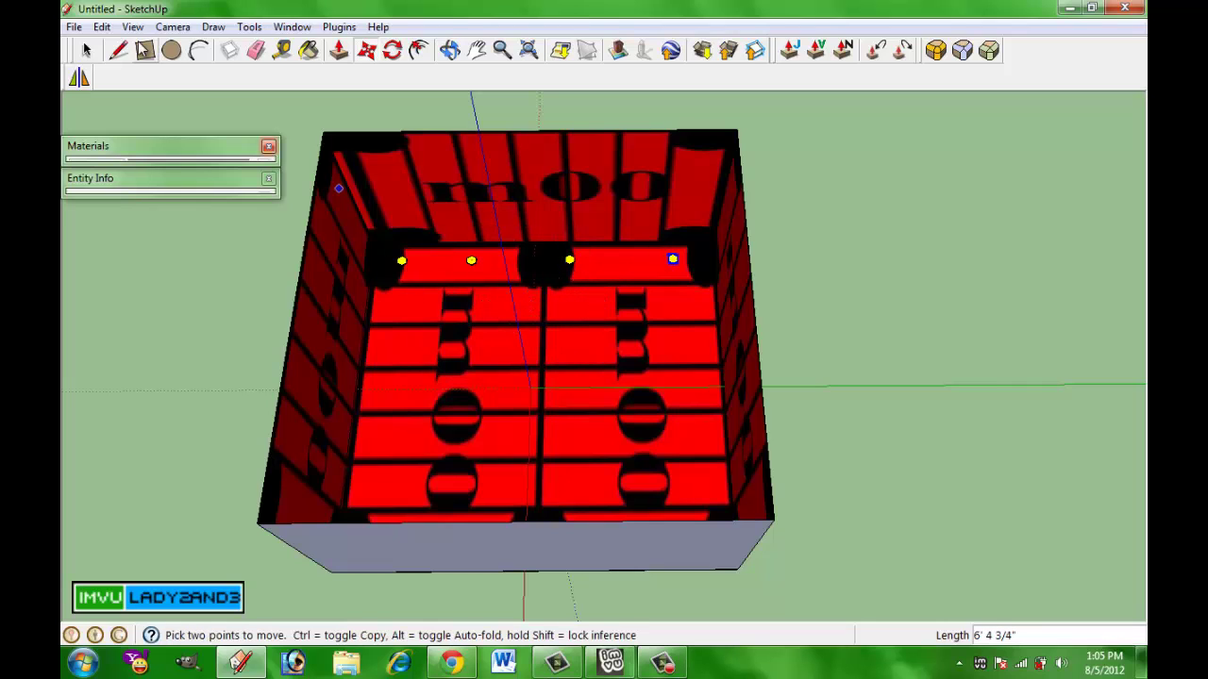
Select the four top-row nodes and copy the row down twice.
click(85, 50)
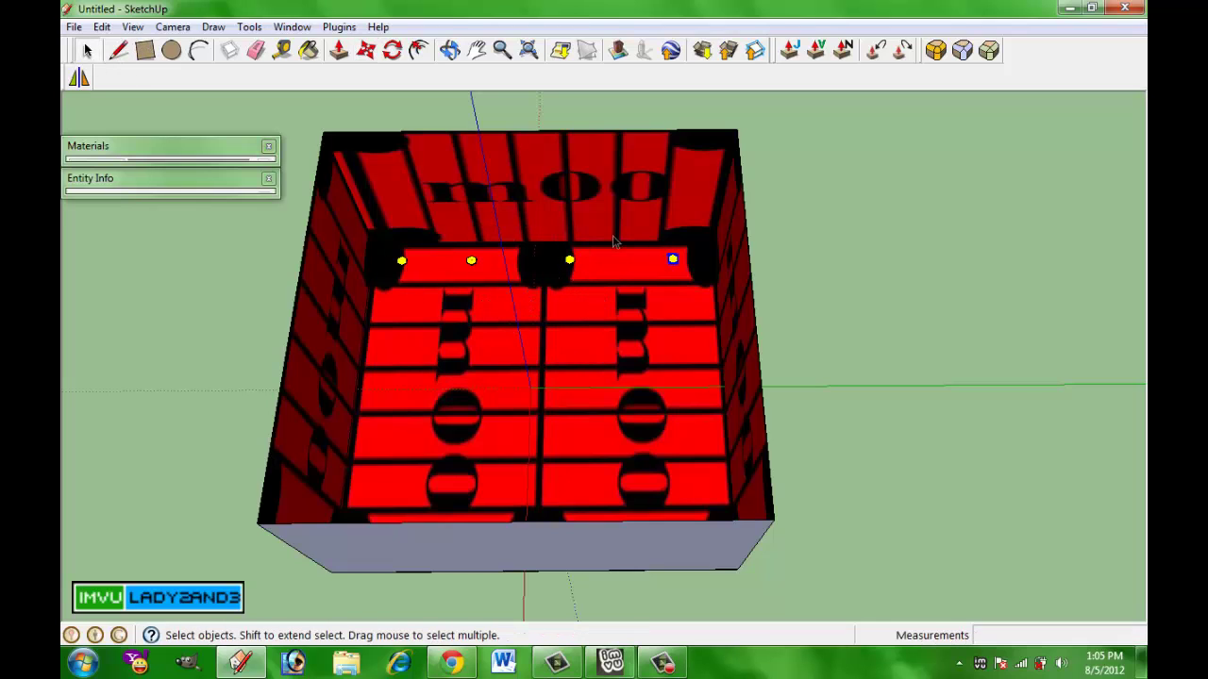
click(570, 262)
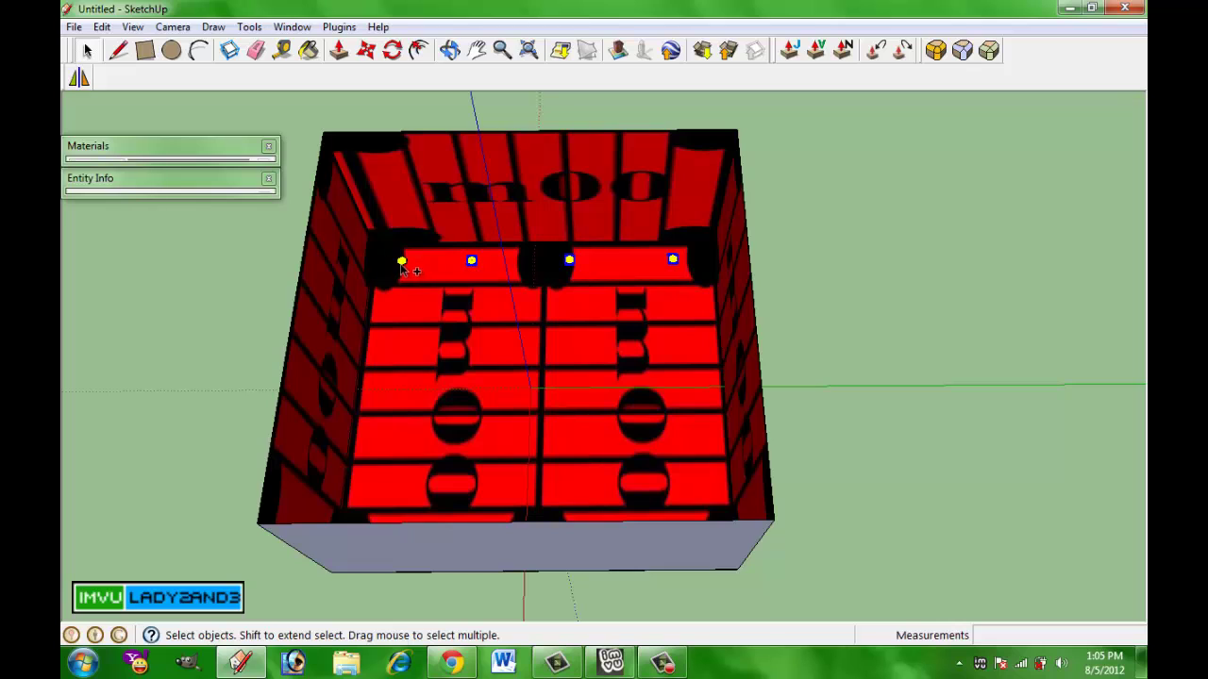
click(365, 50)
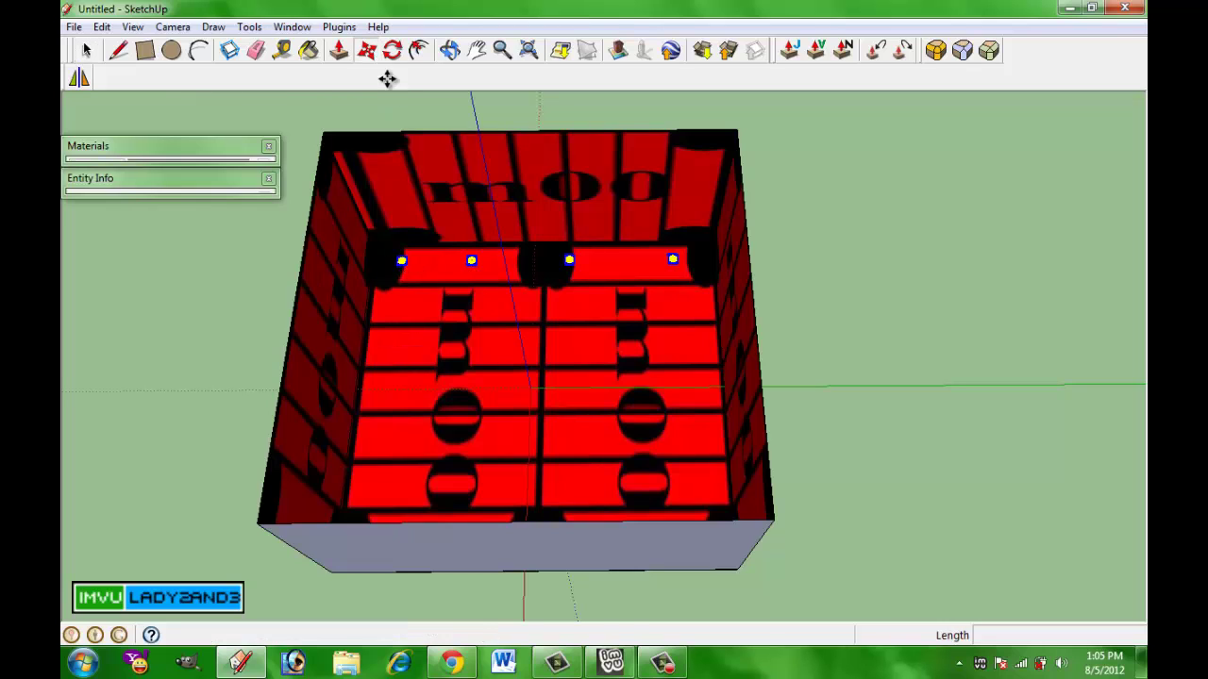
click(445, 276)
key(ctrl)
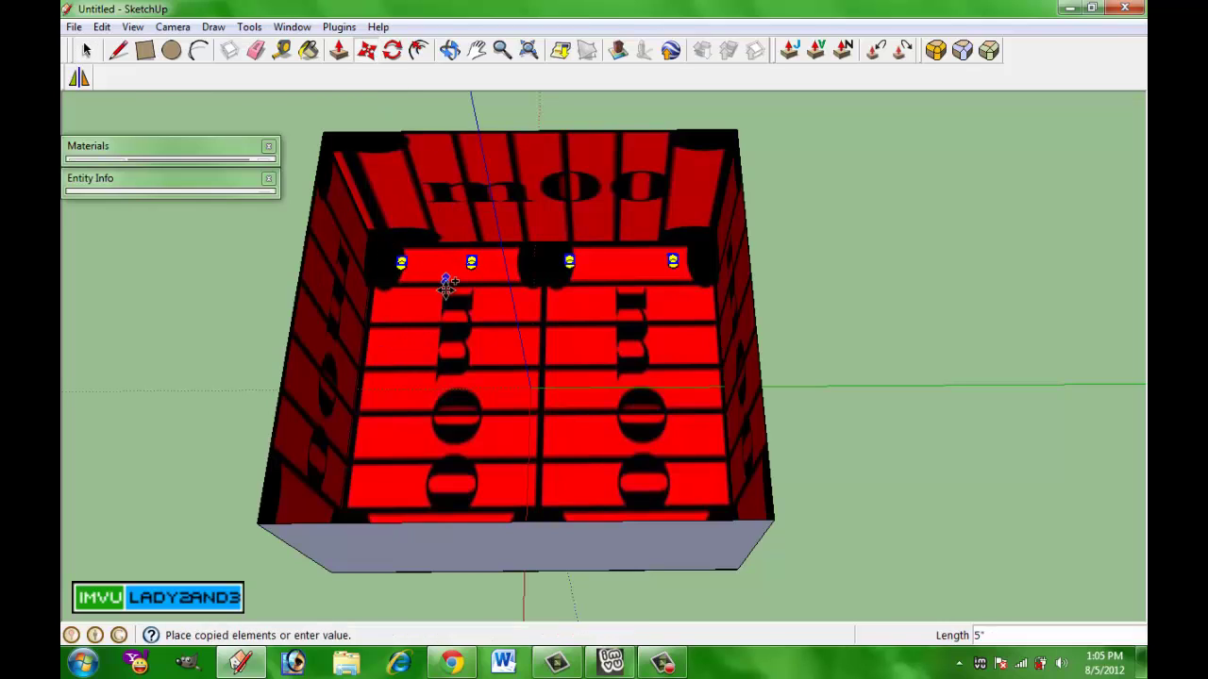
click(445, 345)
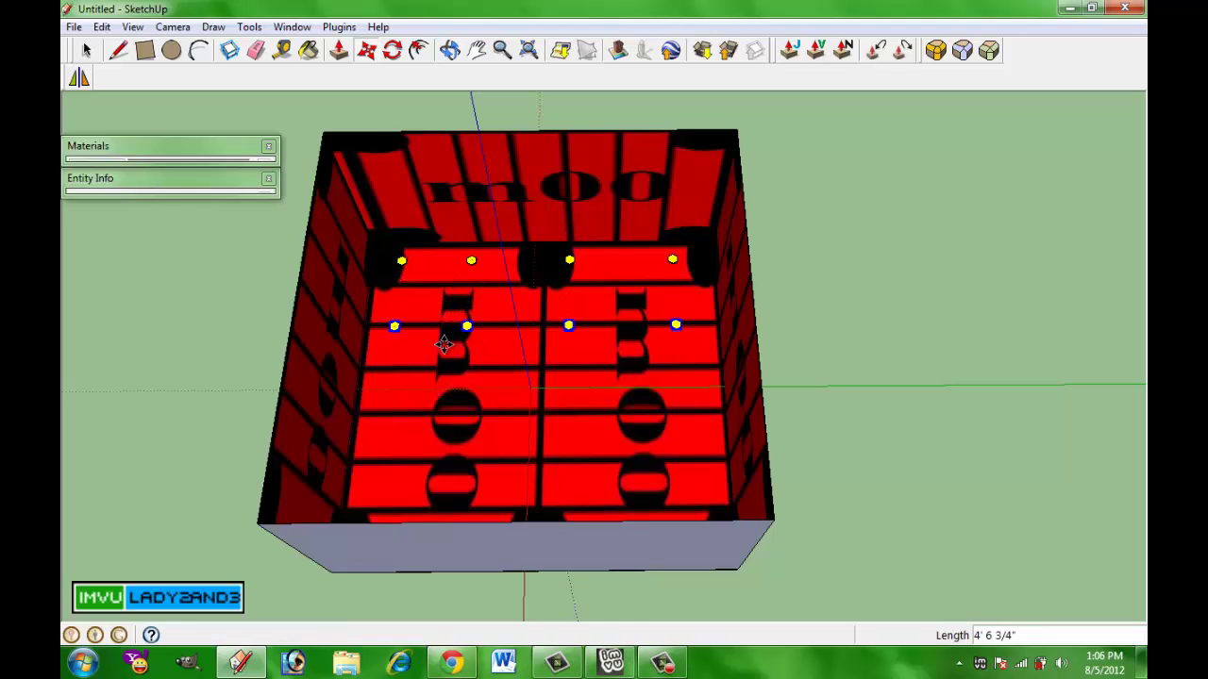
click(444, 344)
key(ctrl)
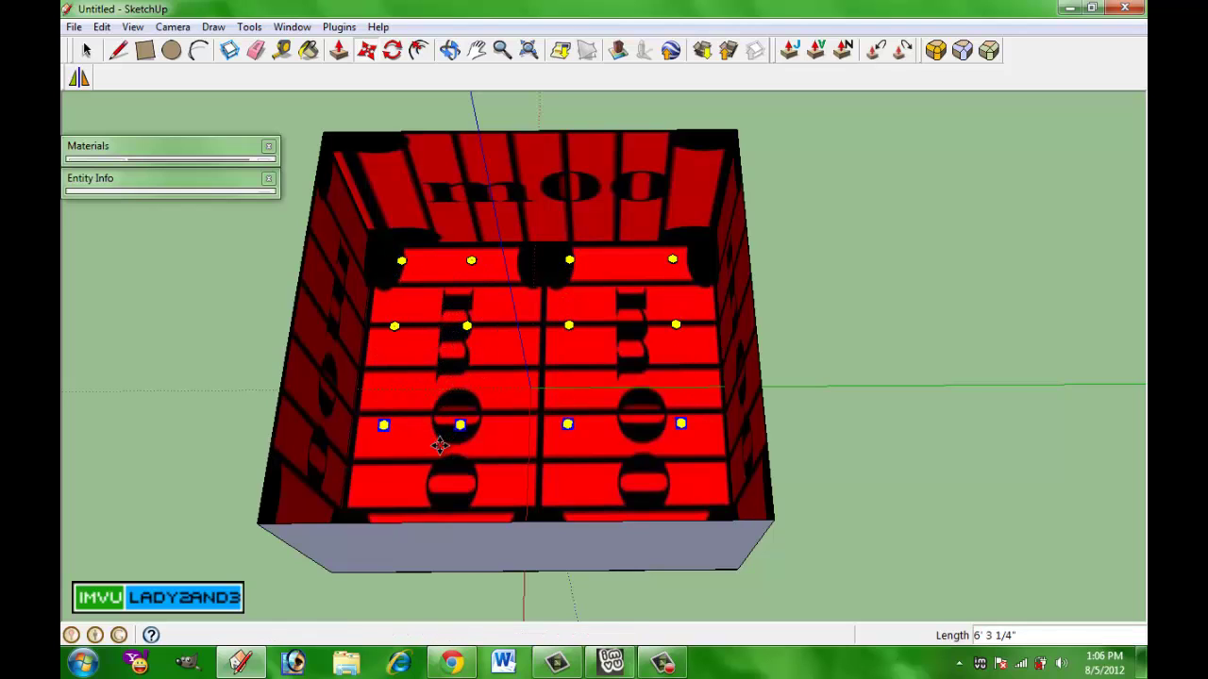
click(446, 443)
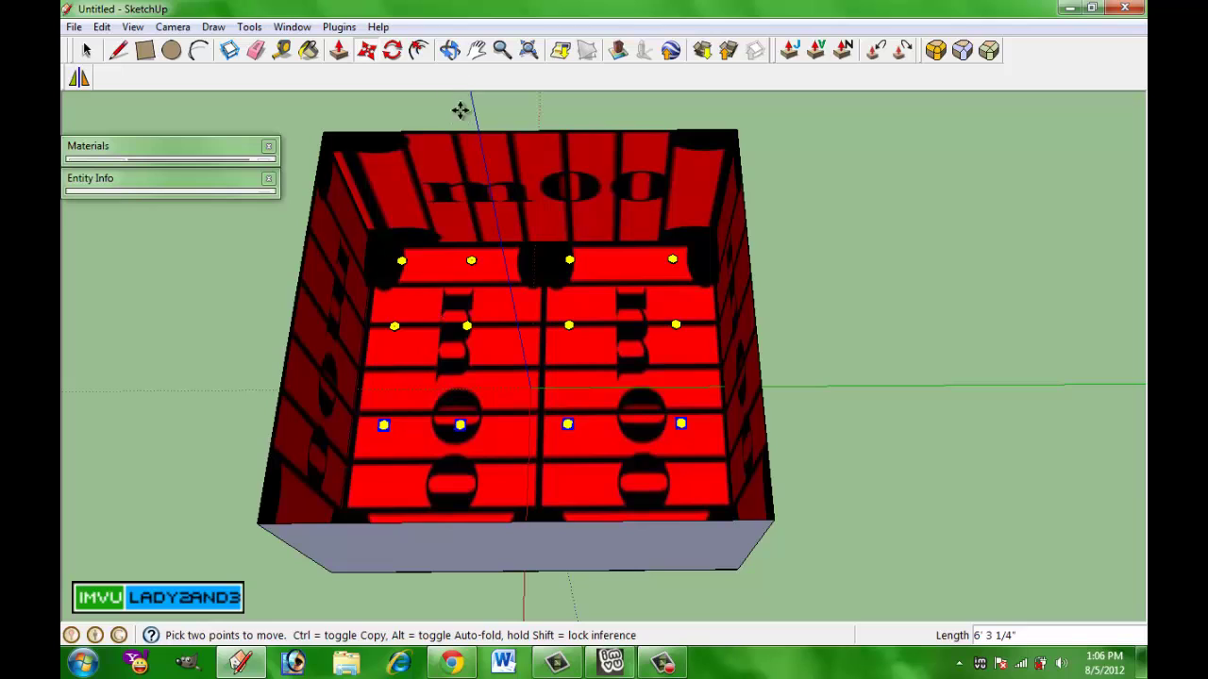
Undo a stray nudge of the row, then orbit to look down on the node grid.
click(460, 124)
click(462, 123)
key(ctrl+z)
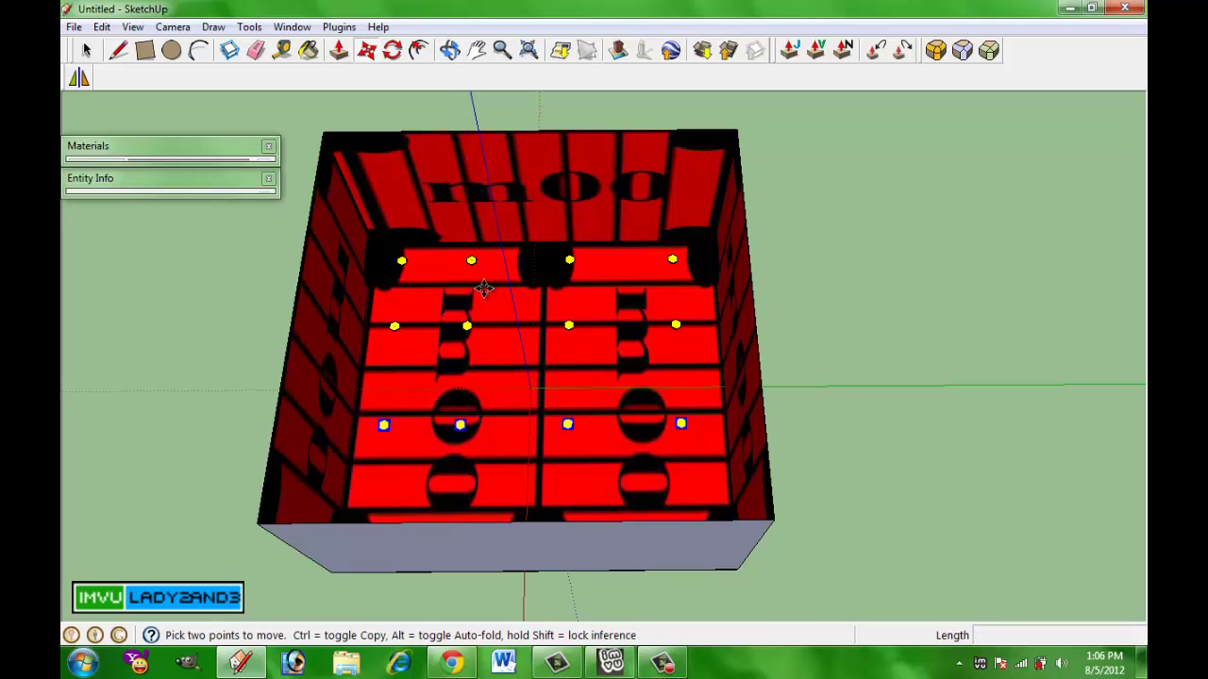
click(489, 338)
key(ctrl)
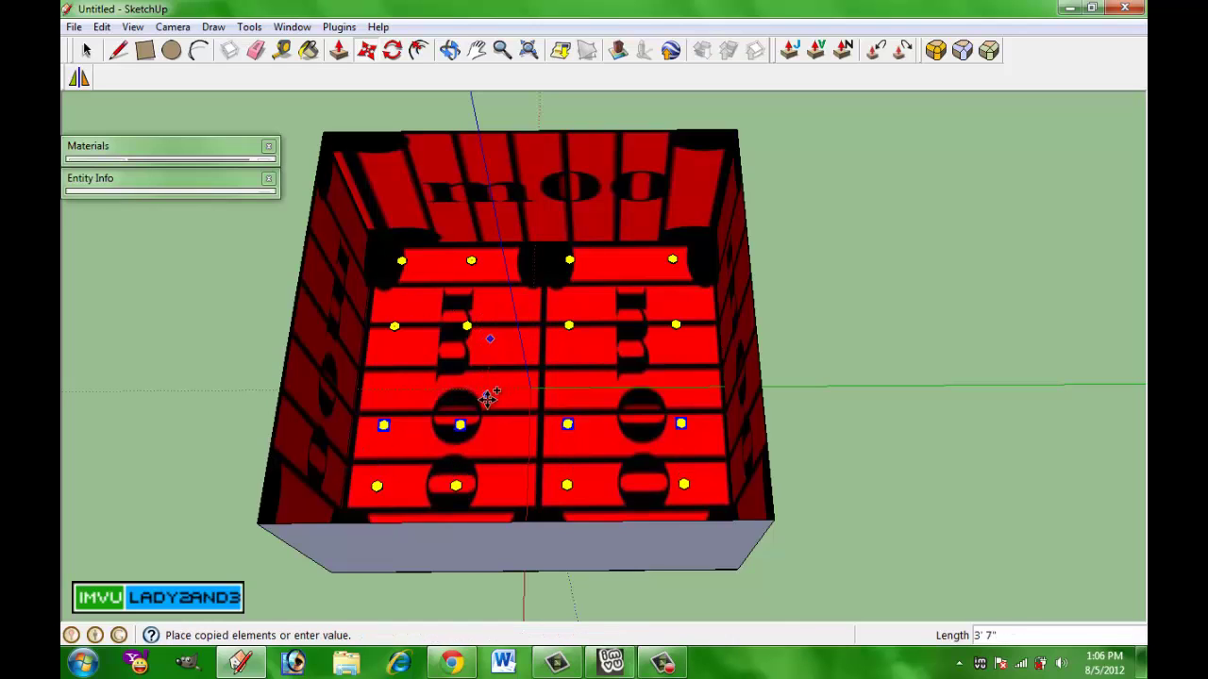
key(Escape)
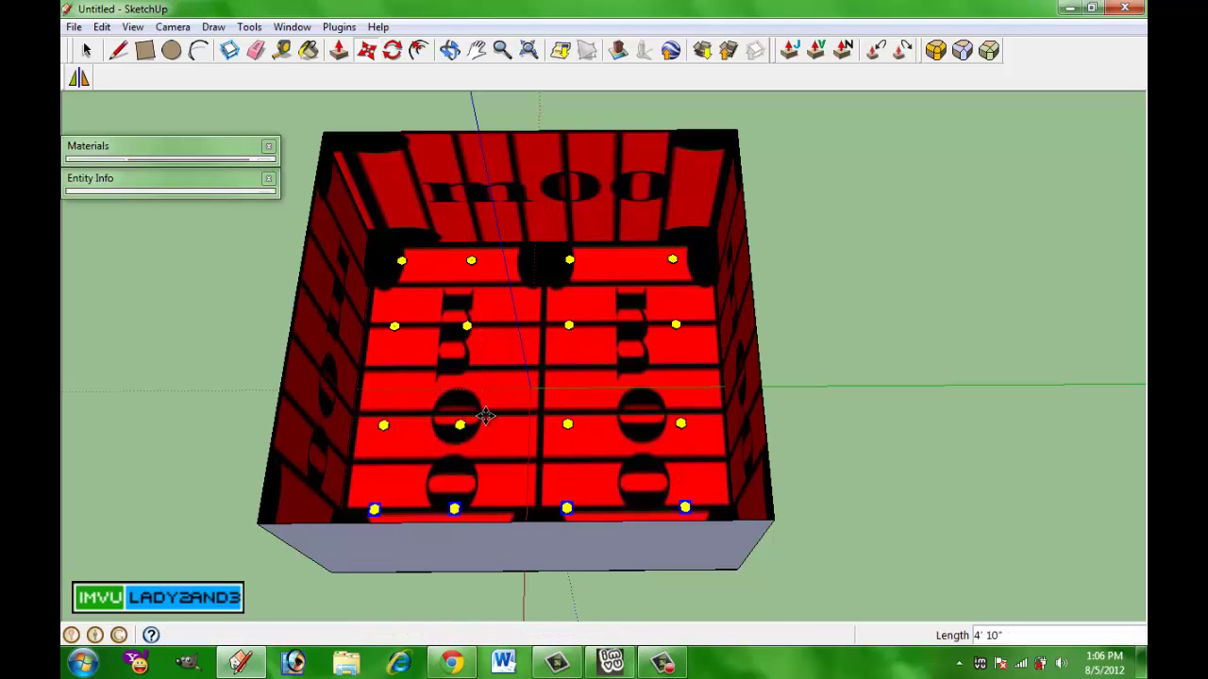
click(450, 49)
drag(450, 104, 450, 168)
click(86, 53)
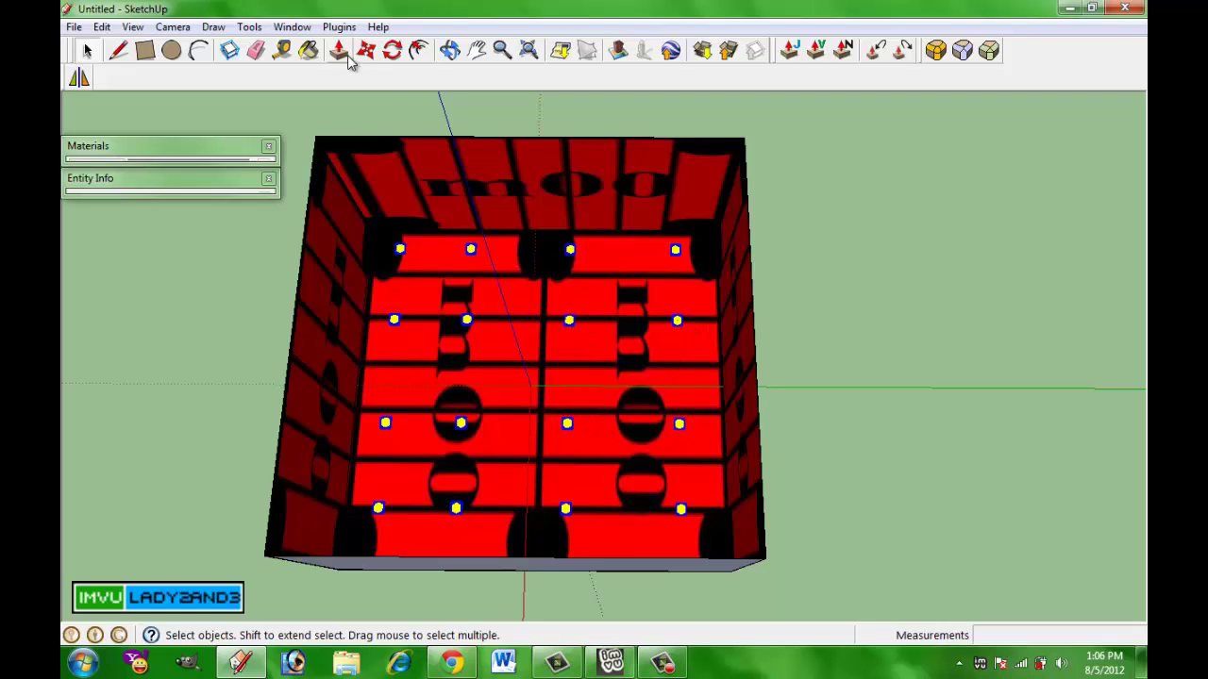
Renumber all floor nodes with MeshOut v0.4.33's Renumber Furniture.
click(339, 27)
mouse_move(397, 90)
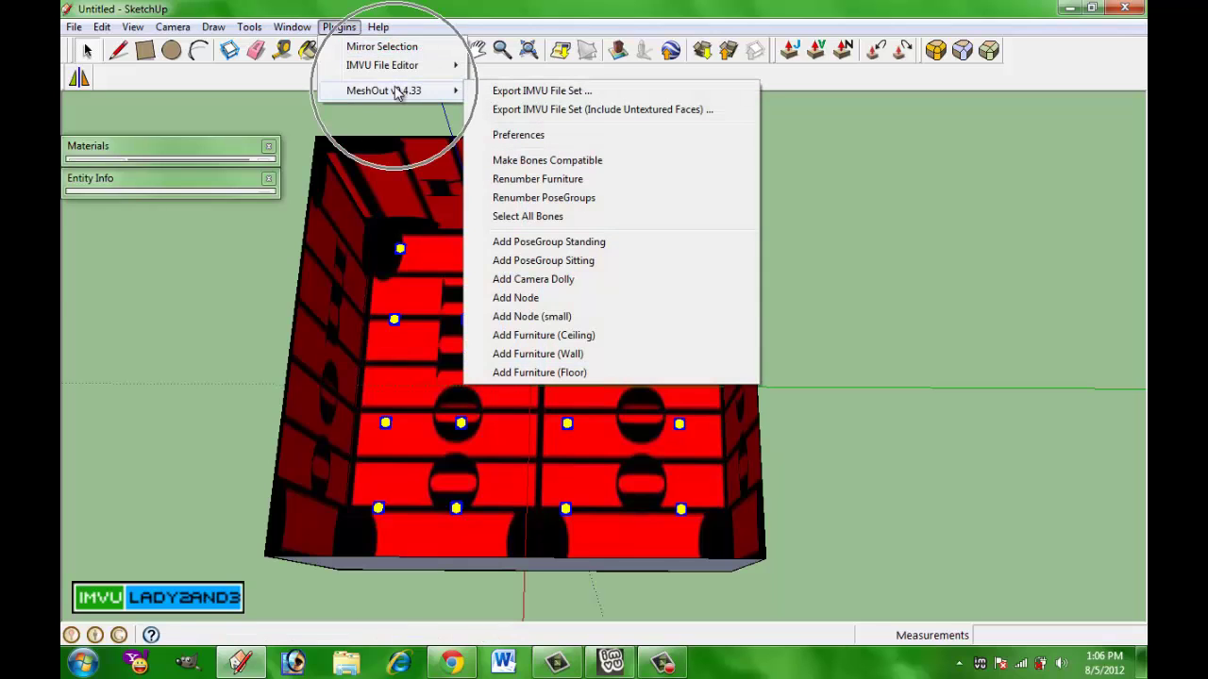
click(598, 185)
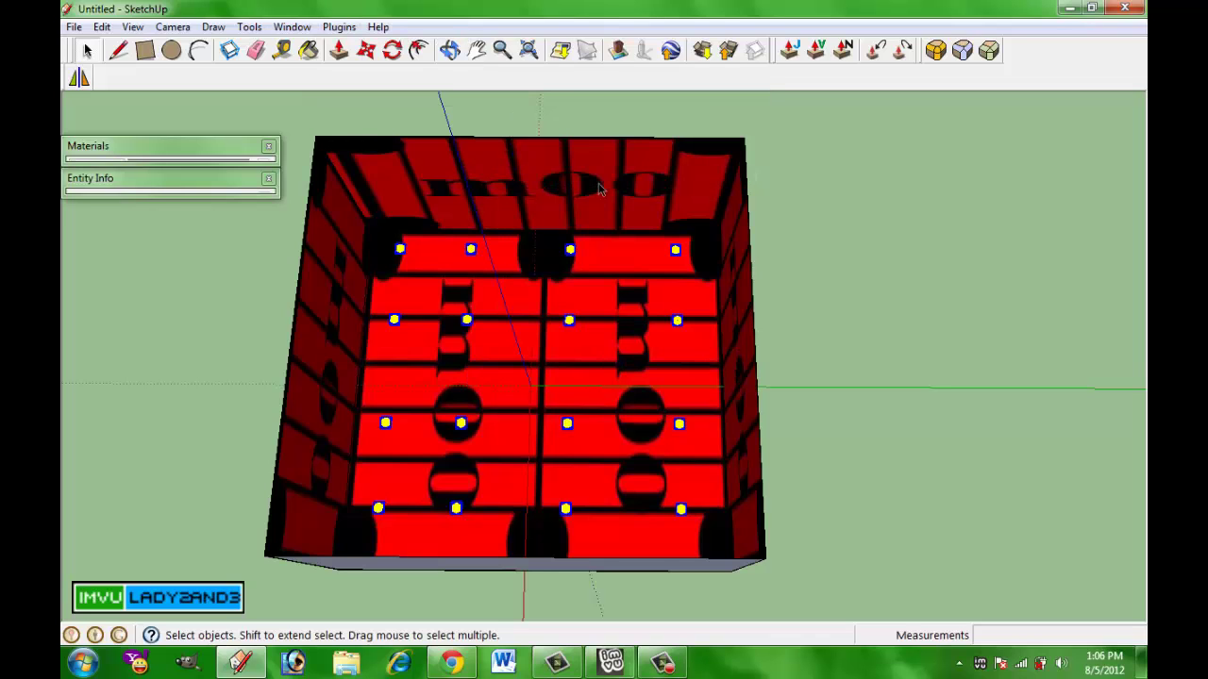
Check a floor node's new furniture.Floor name in Entity Info without changing it.
click(400, 250)
click(226, 194)
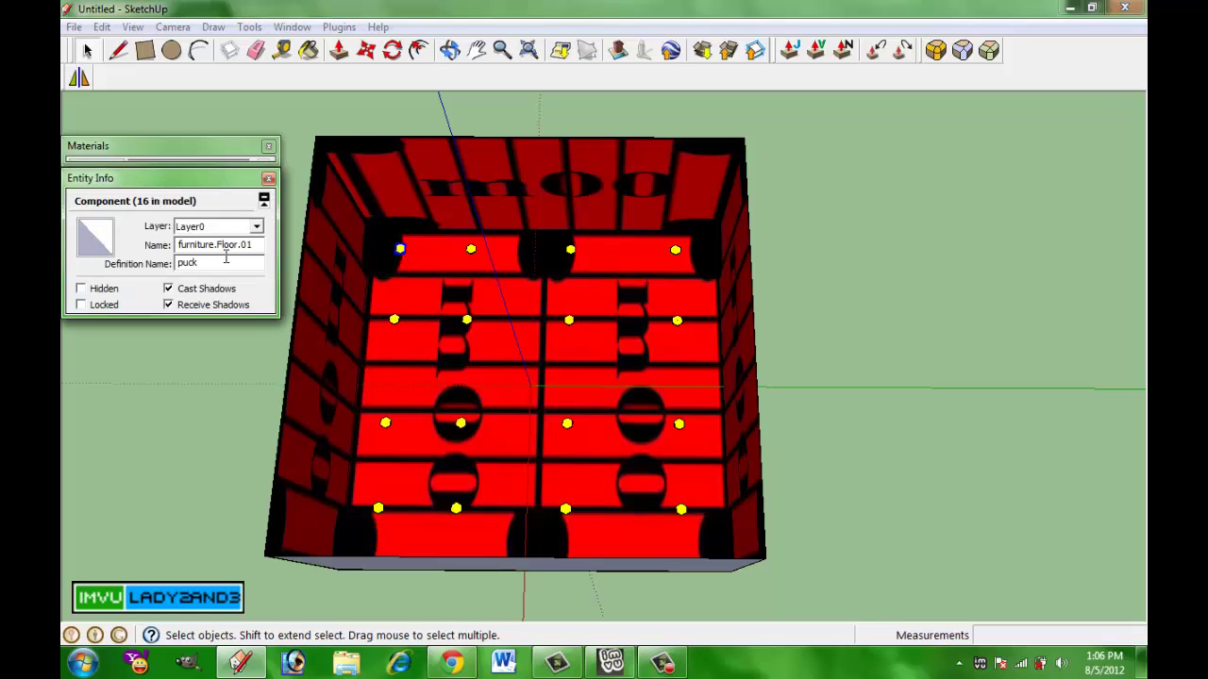
drag(196, 244, 400, 287)
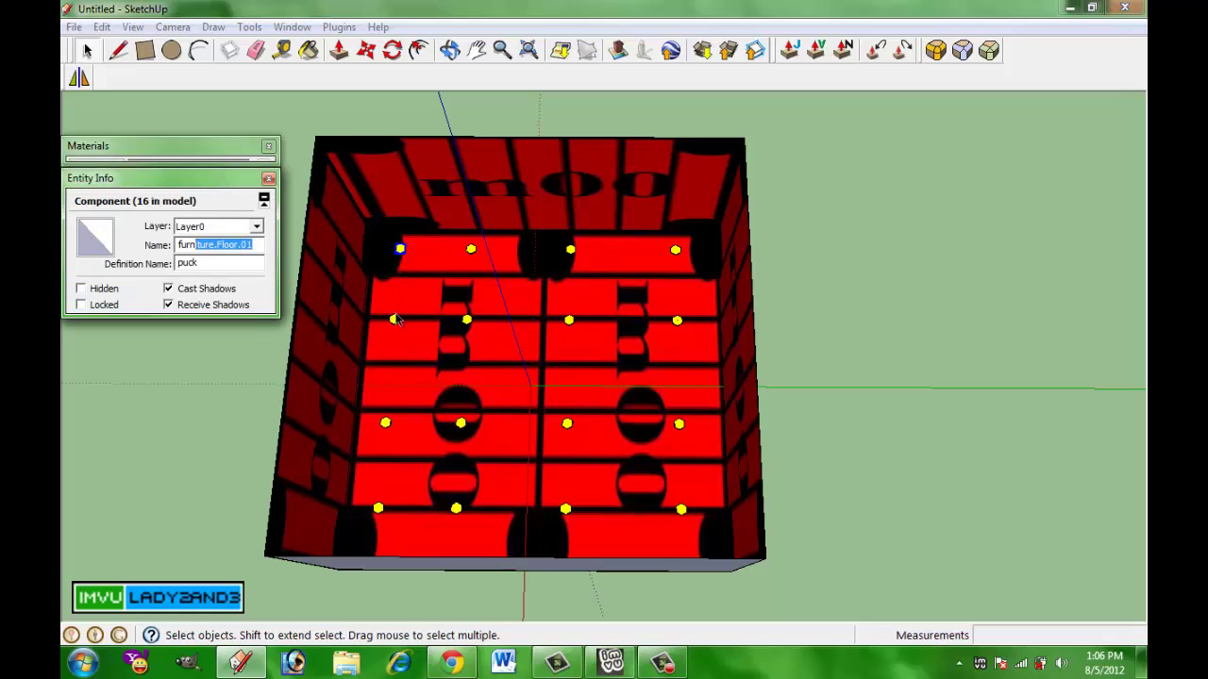
key(Return)
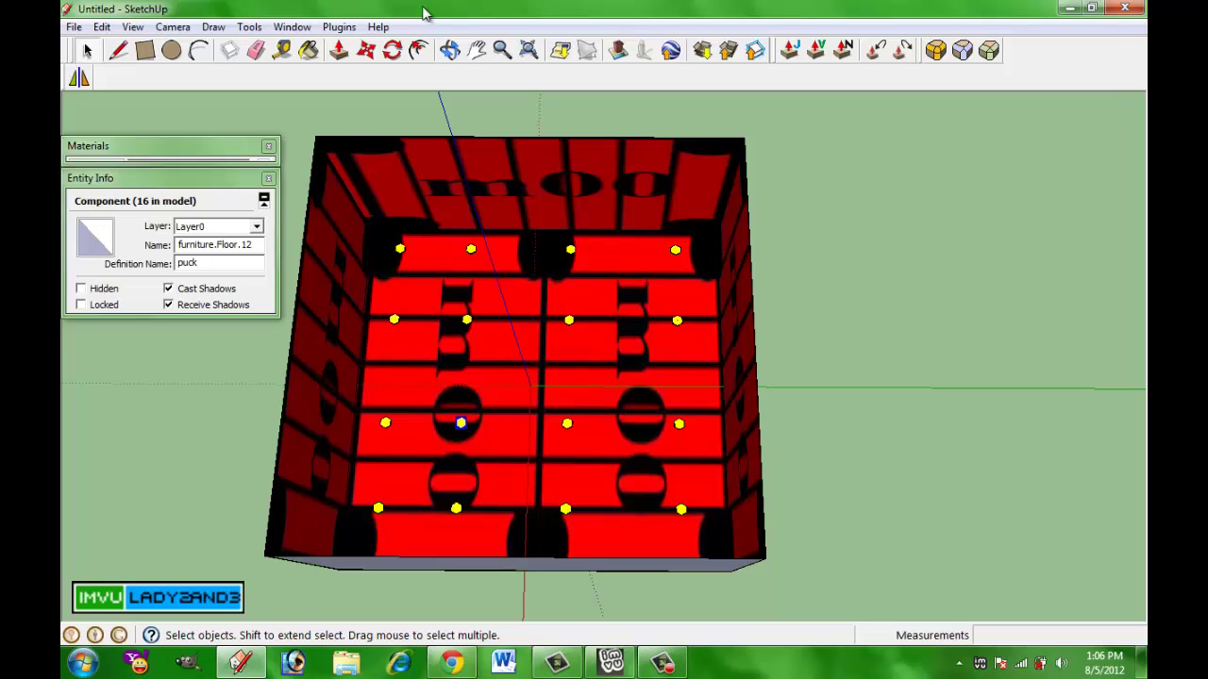
click(339, 27)
mouse_move(403, 89)
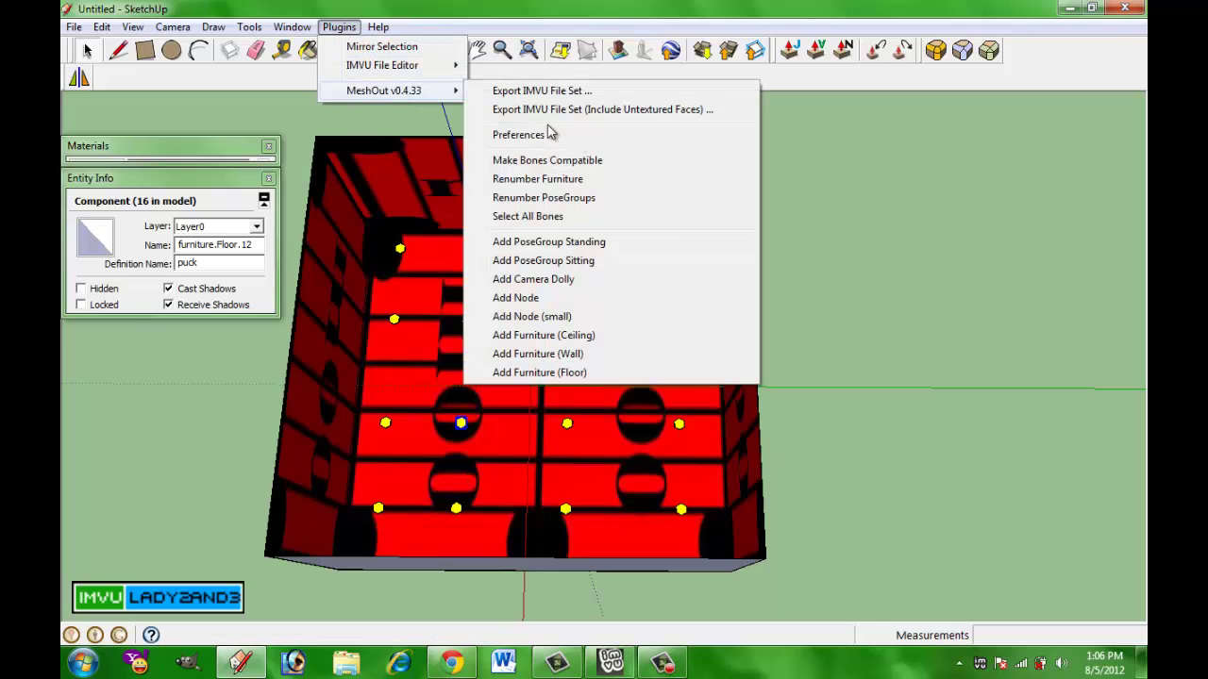
Add a standing pose group on the floor and copy it to two more spots.
click(641, 251)
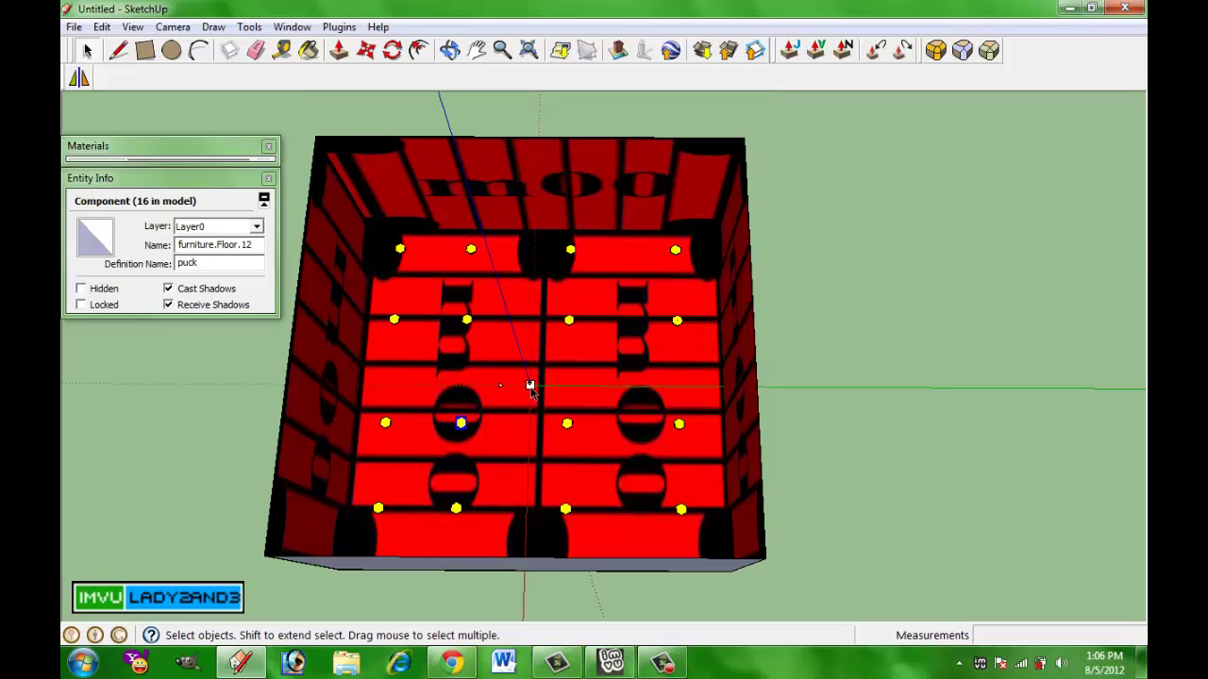
click(529, 385)
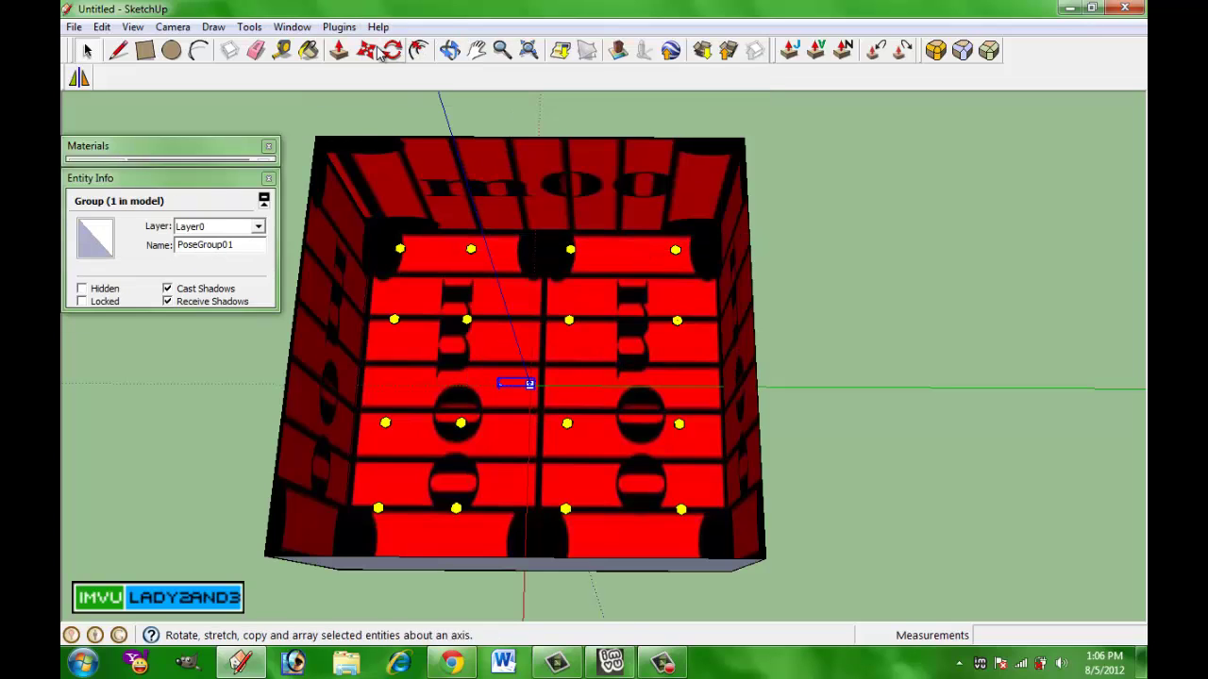
click(532, 311)
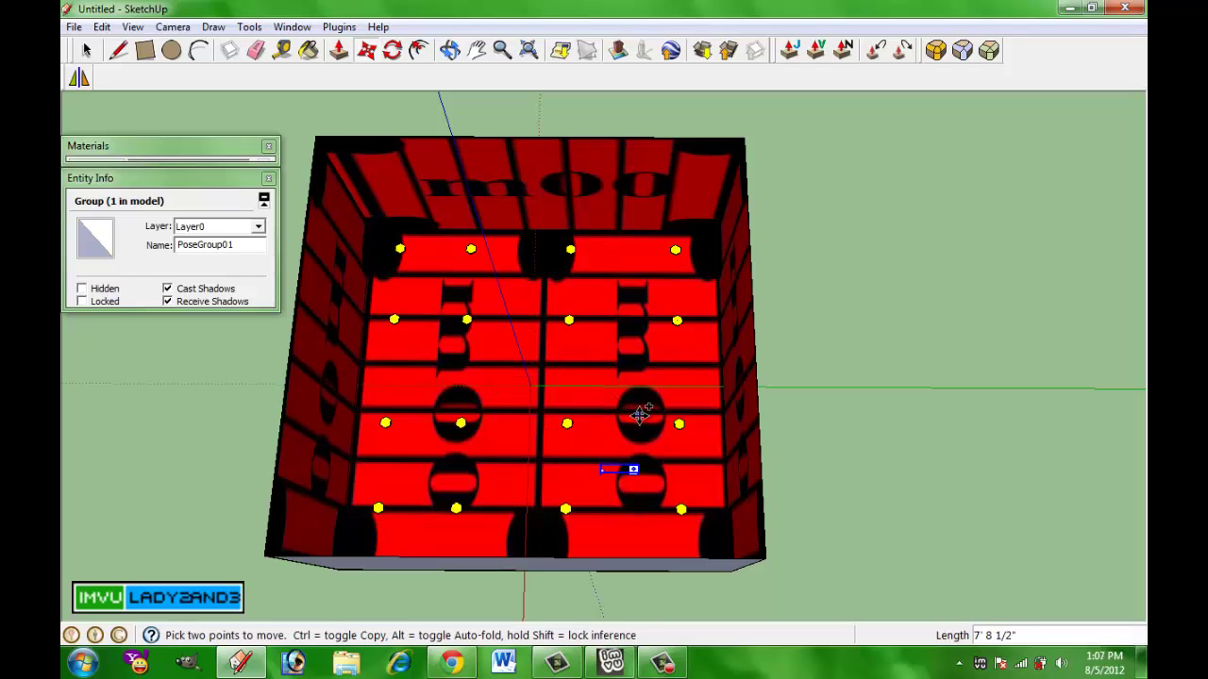
key(ctrl)
click(640, 389)
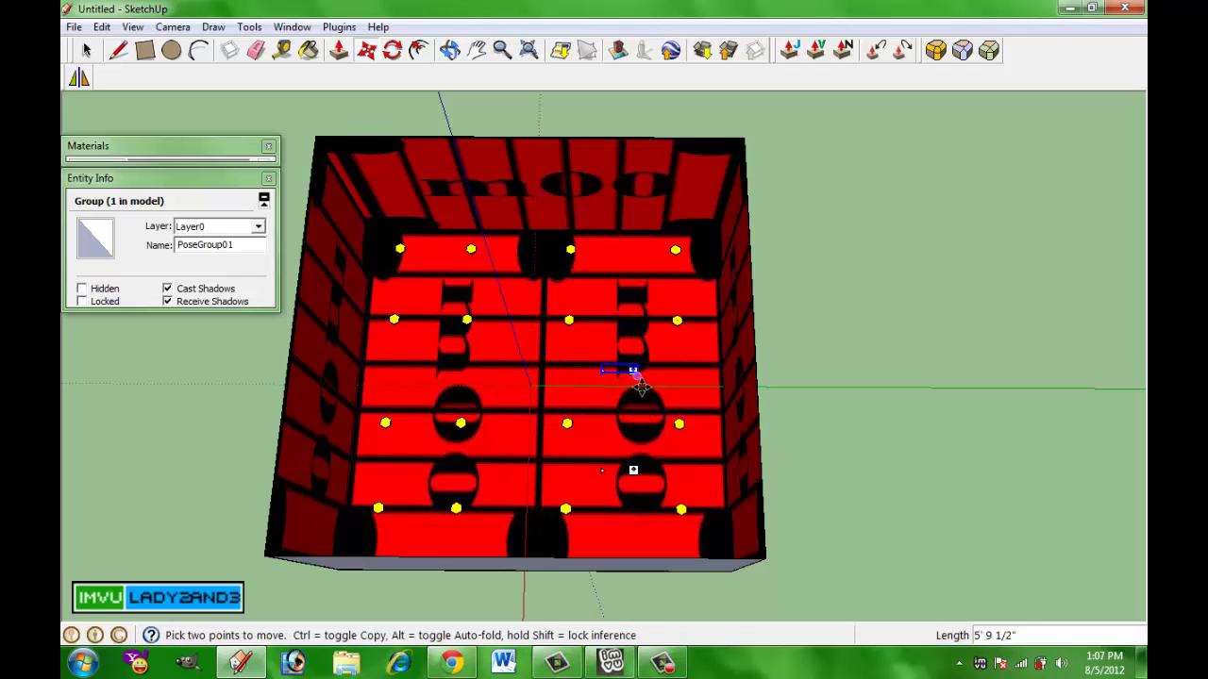
click(638, 406)
key(ctrl)
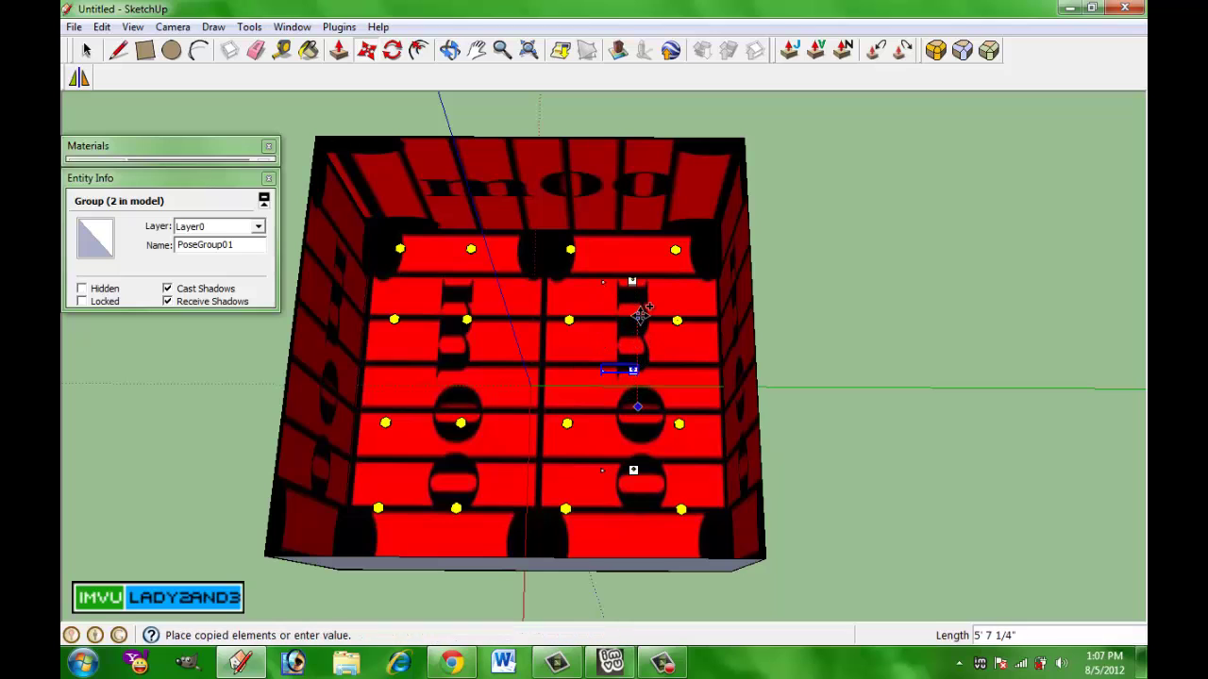
click(631, 281)
Ctrl-copy the pose group to further spots until seven stand across the floor.
click(640, 316)
key(ctrl)
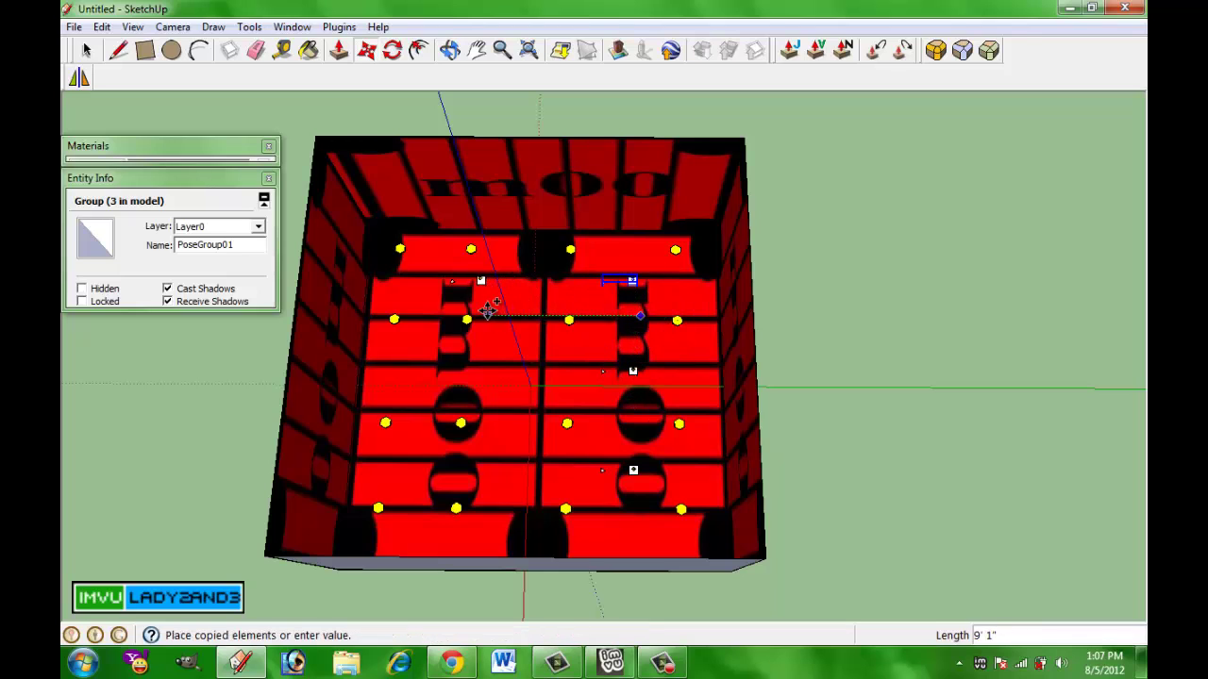
click(487, 312)
click(508, 319)
key(ctrl)
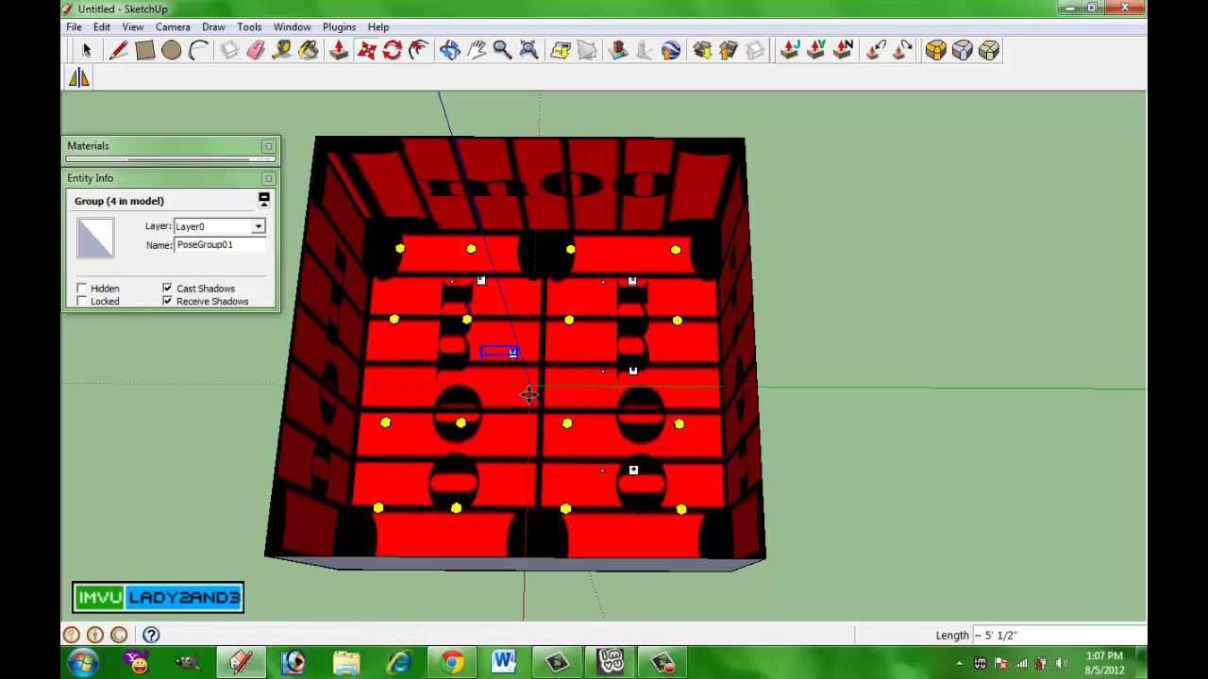
click(529, 386)
key(ctrl)
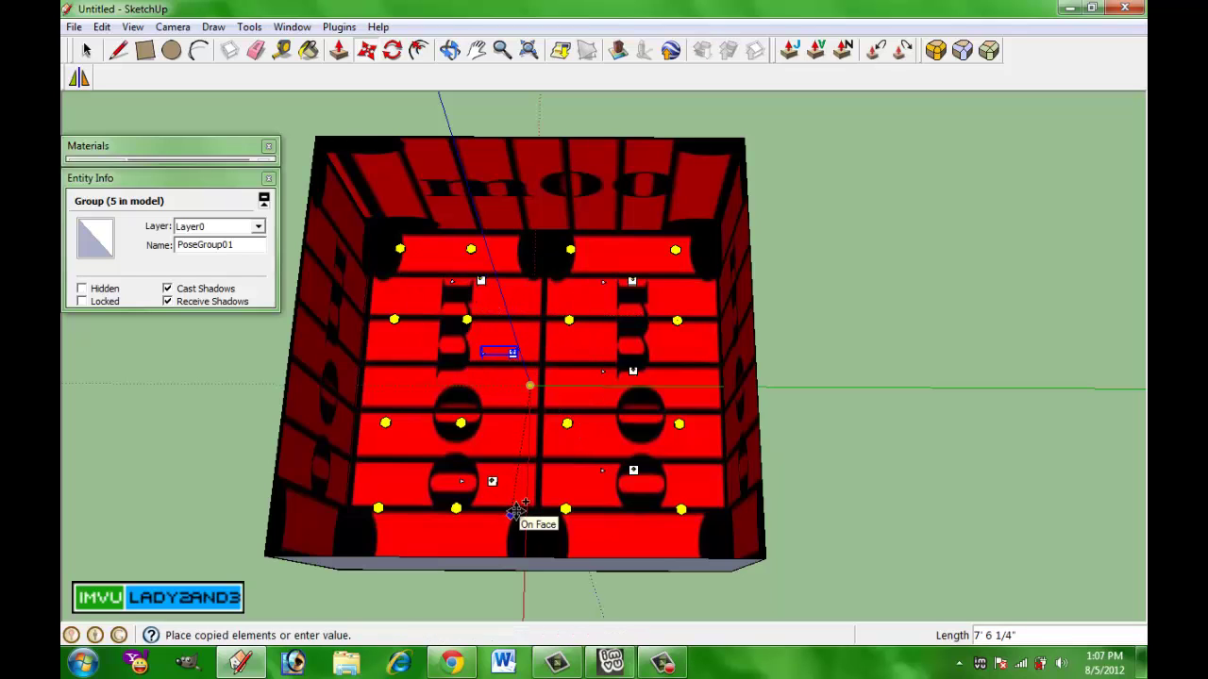
click(519, 510)
click(531, 512)
key(ctrl)
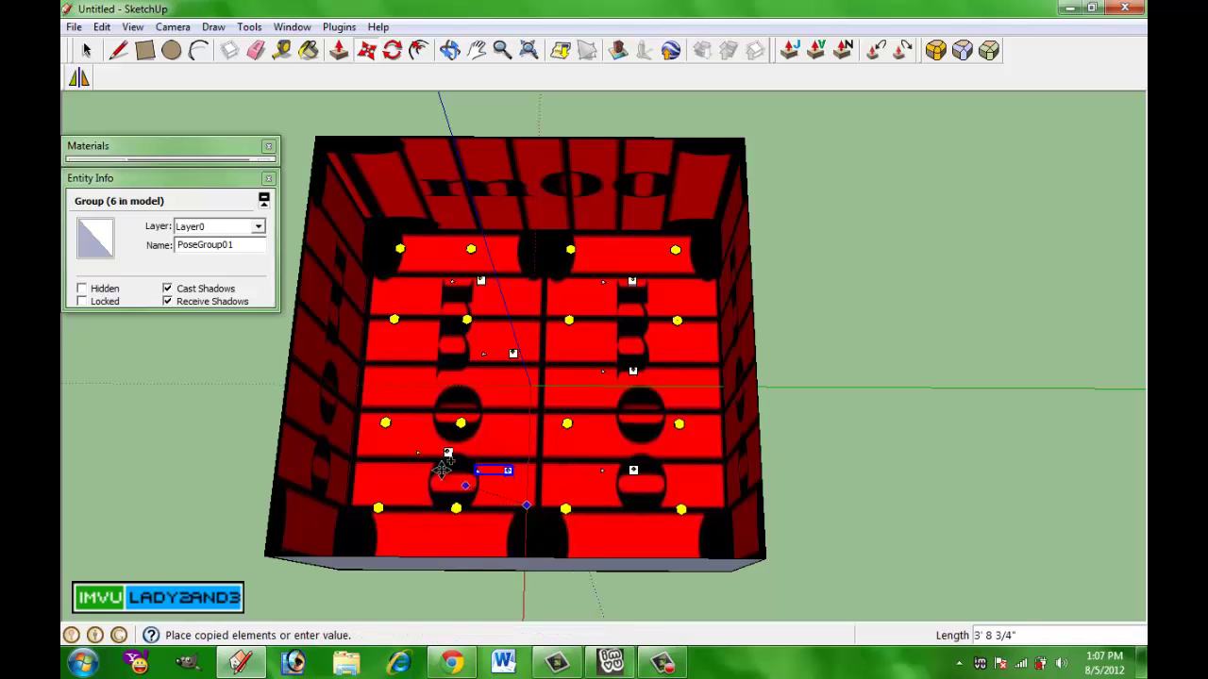
click(408, 377)
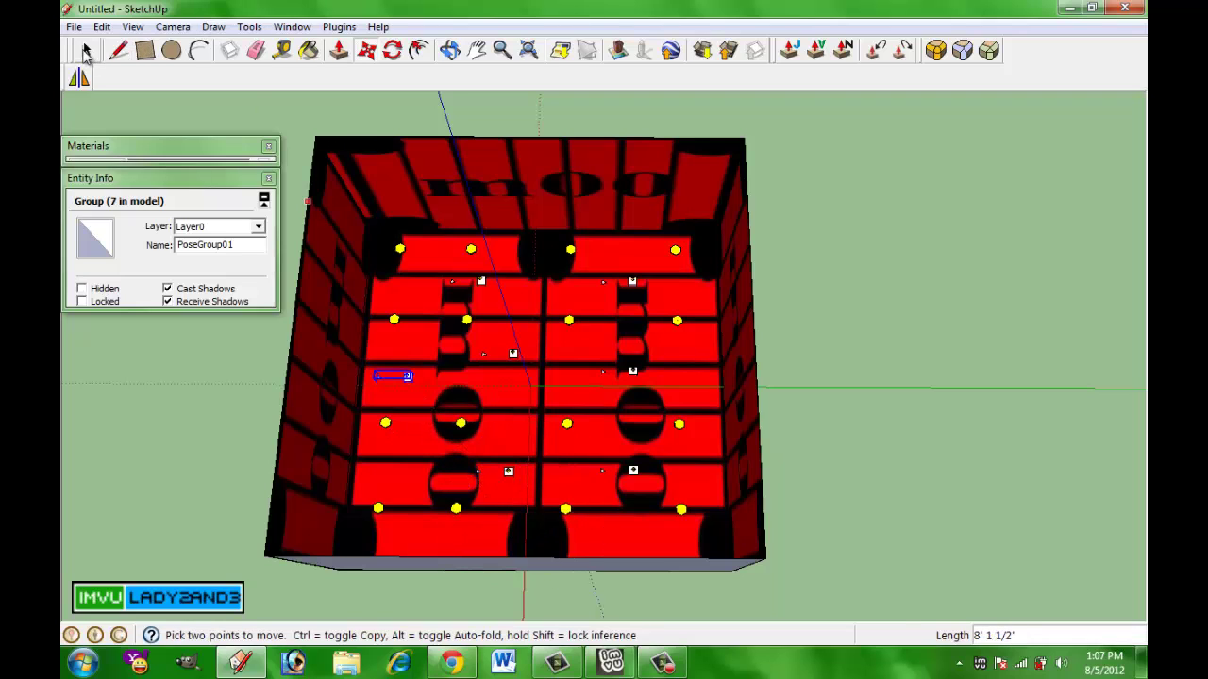
Select the copied pose groups together.
click(85, 52)
shift+click(483, 282)
shift+click(630, 281)
shift+click(514, 354)
shift+click(638, 376)
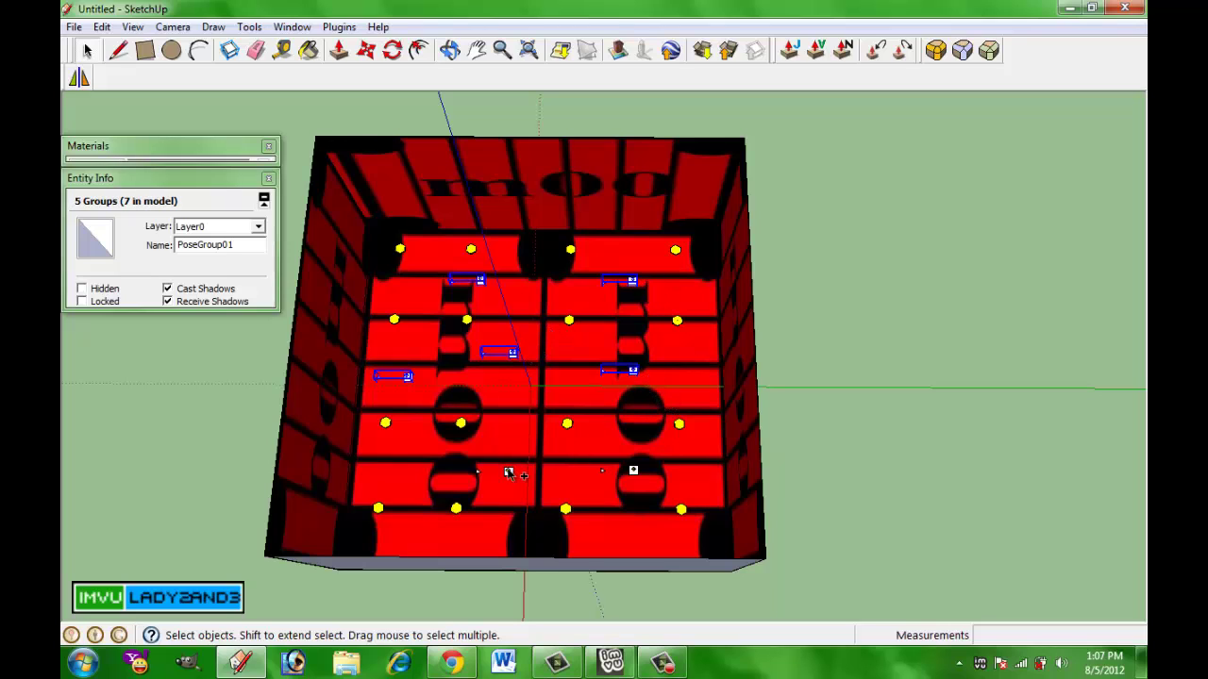
shift+click(508, 473)
Select all seven pose groups on the floor.
click(620, 462)
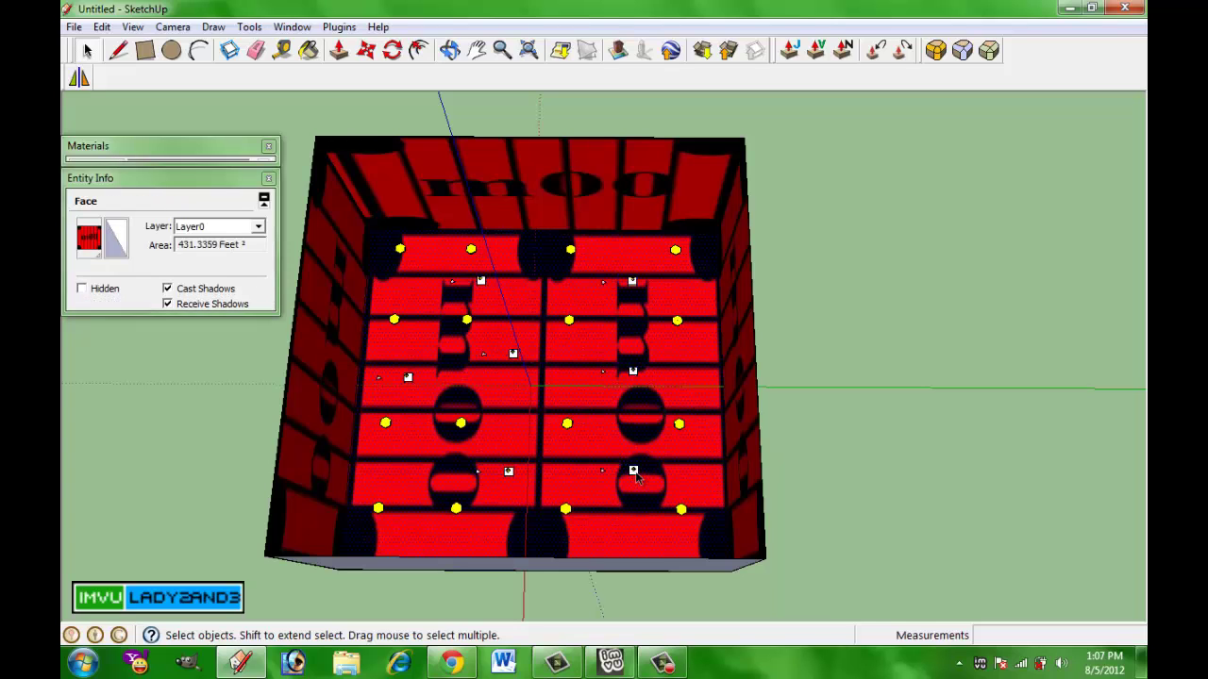
click(625, 469)
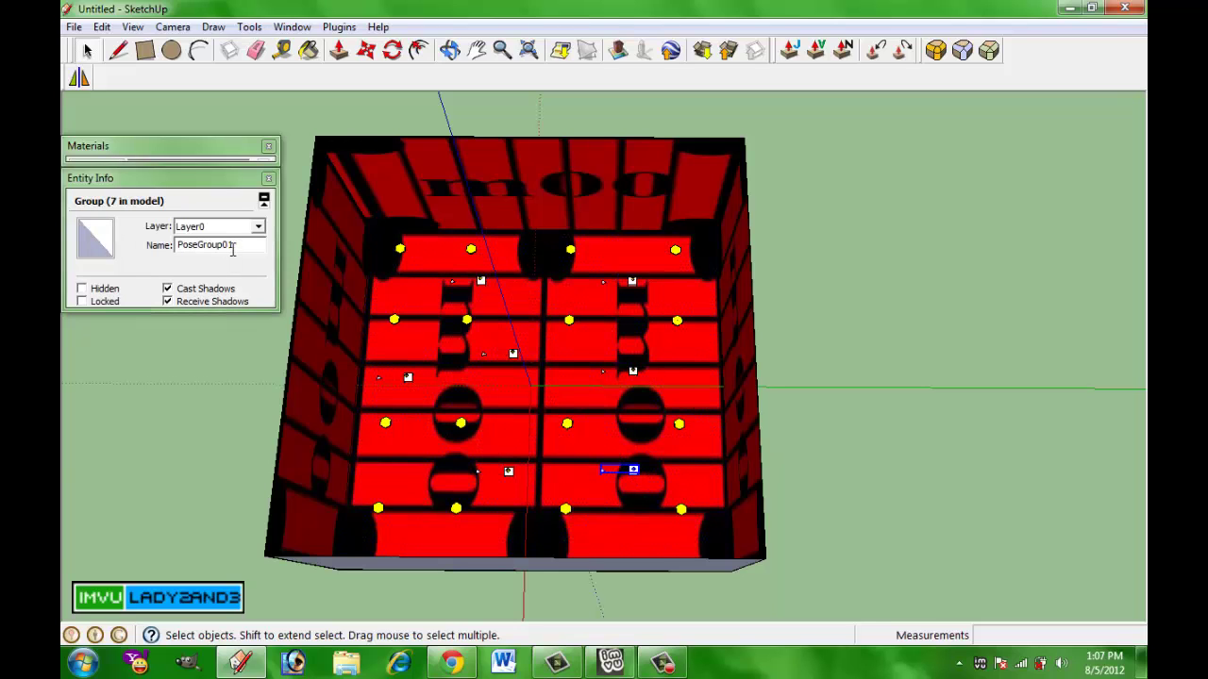
click(408, 380)
ctrl+click(483, 281)
ctrl+click(508, 353)
ctrl+click(510, 472)
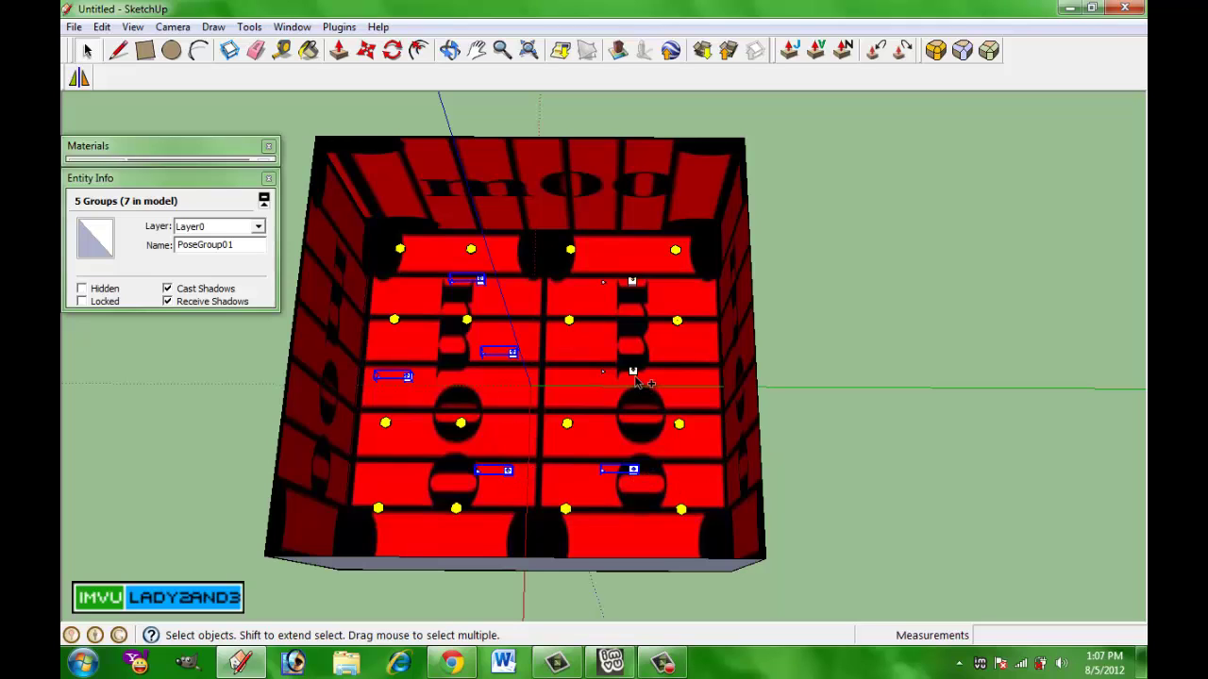
ctrl+click(632, 283)
Run MeshOut's Renumber PoseGroups and check names like PoseGroup05 on individual groups.
click(337, 27)
mouse_move(422, 95)
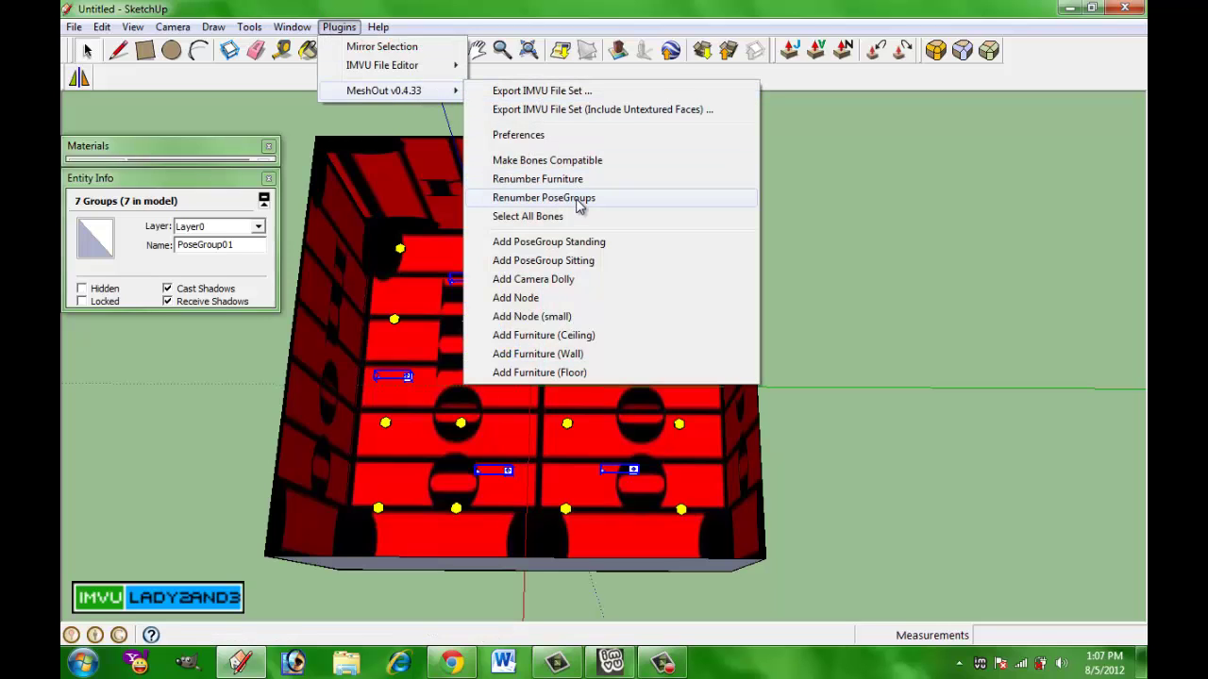
click(578, 200)
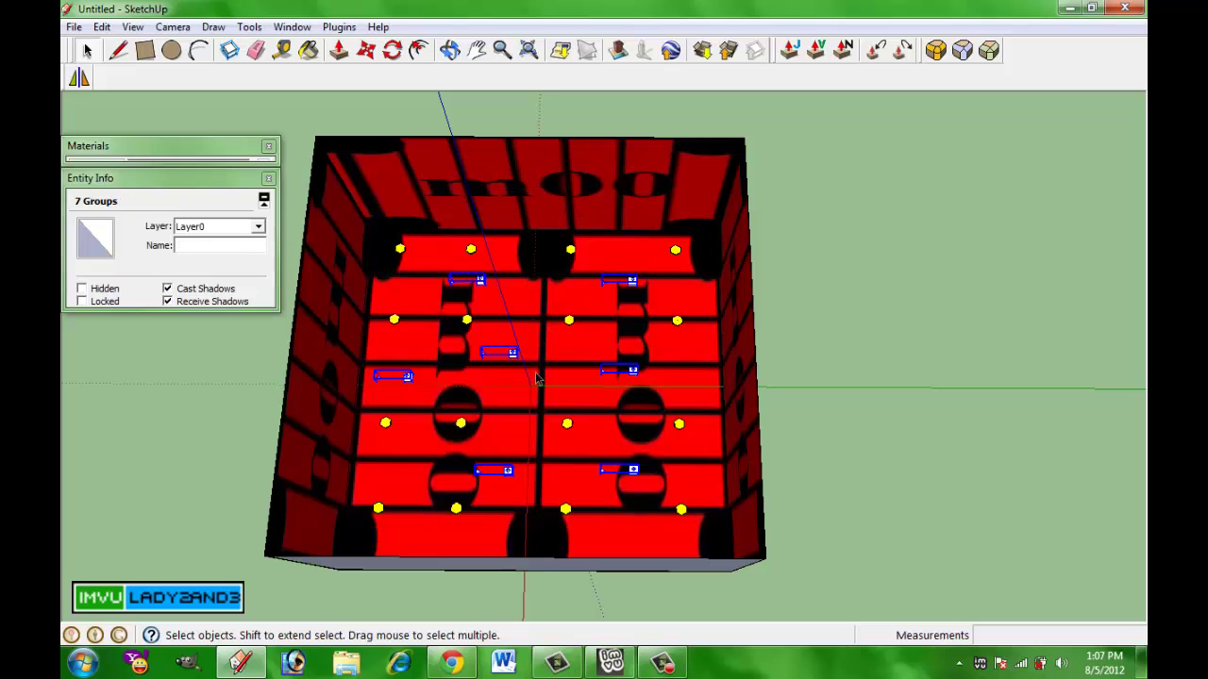
double_click(498, 352)
key(Escape)
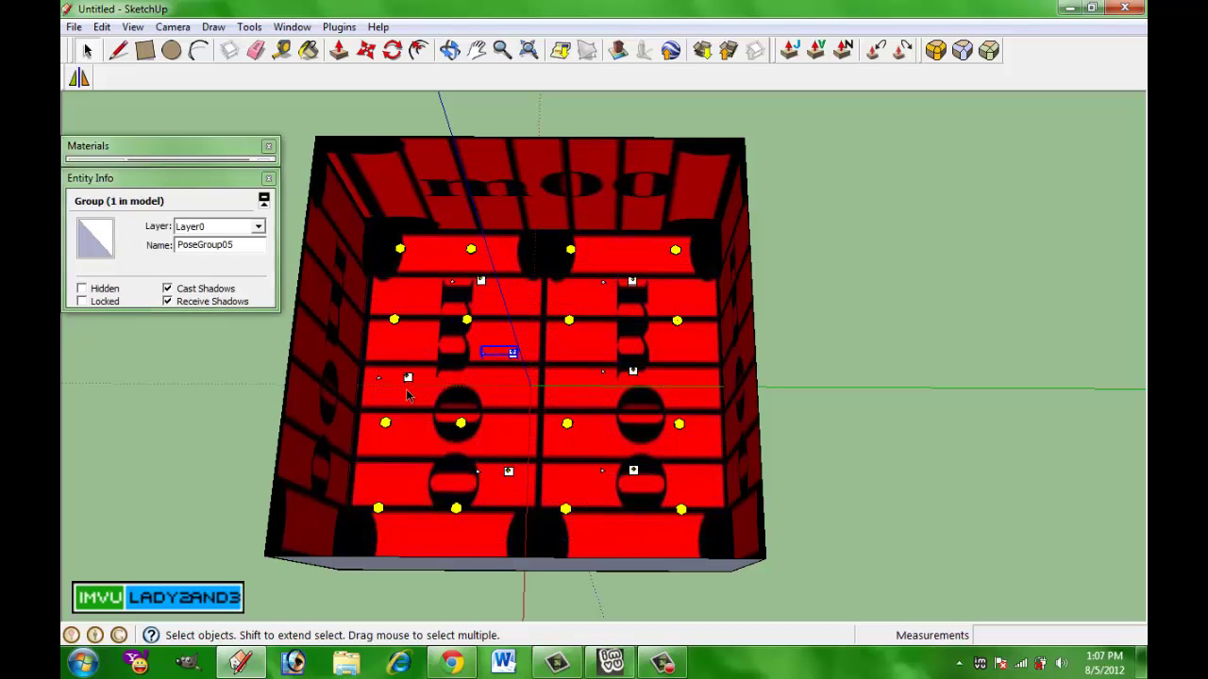
click(407, 377)
click(510, 475)
Add a MeshOut camera dolly from the left wall toward the floor's center and check the Dolly group.
click(339, 26)
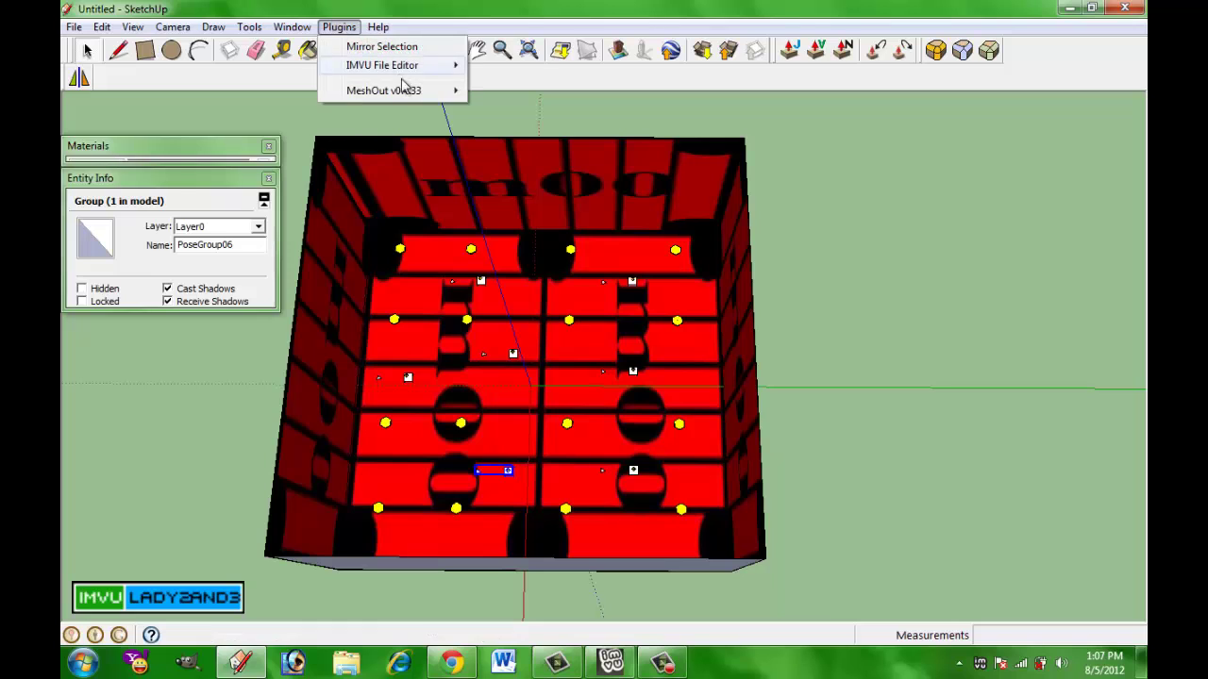
mouse_move(407, 97)
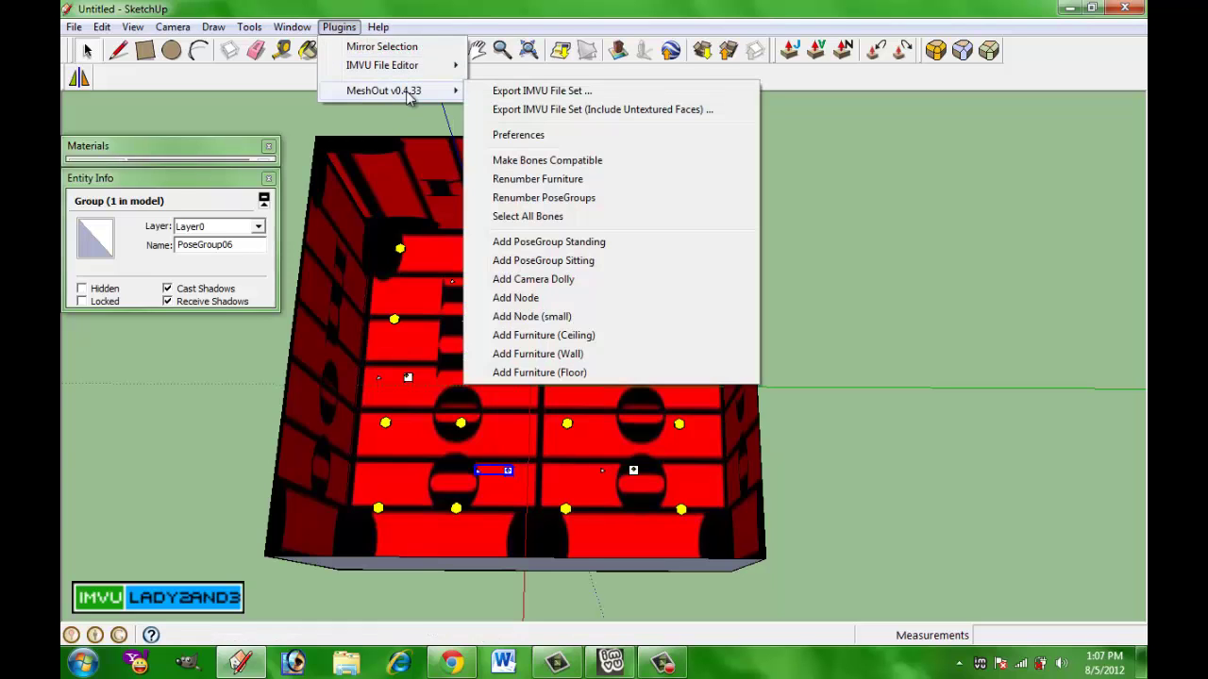
click(607, 280)
click(605, 280)
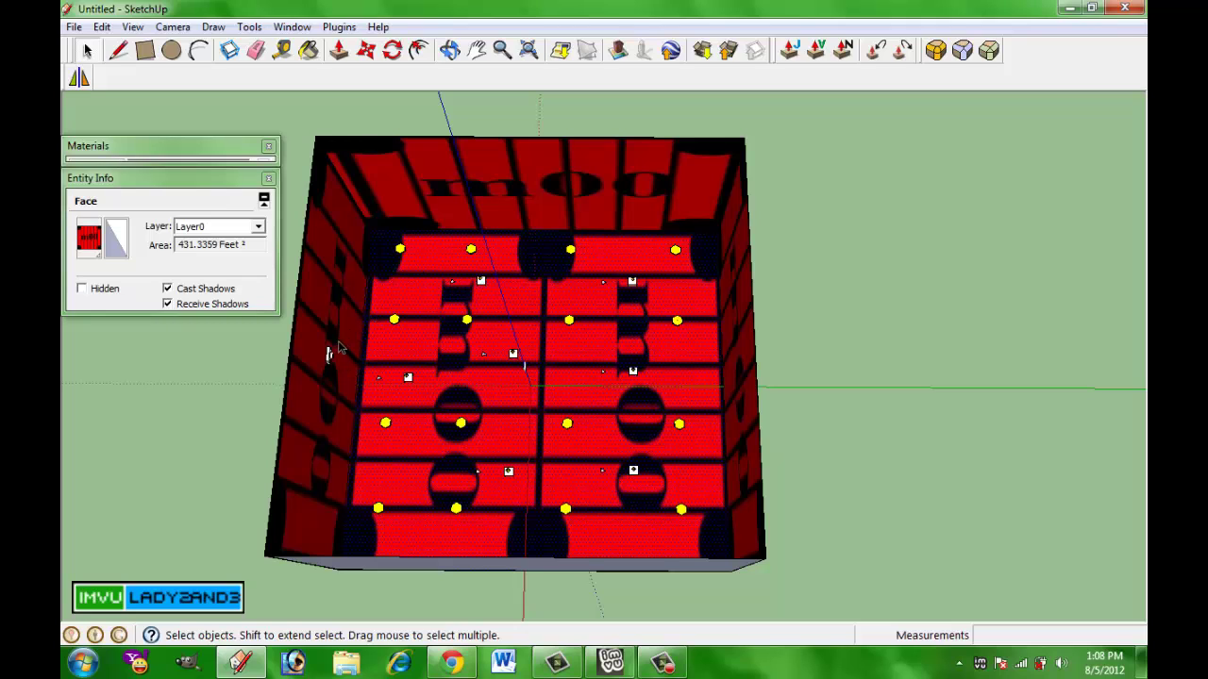
click(329, 356)
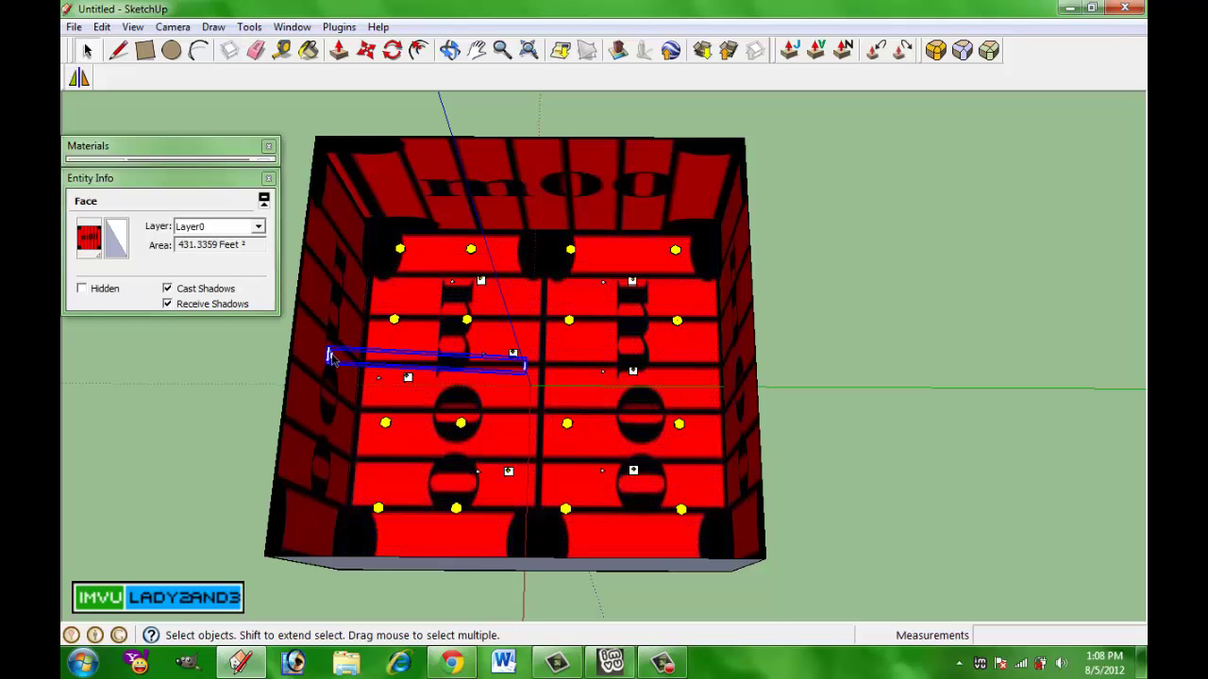
click(482, 283)
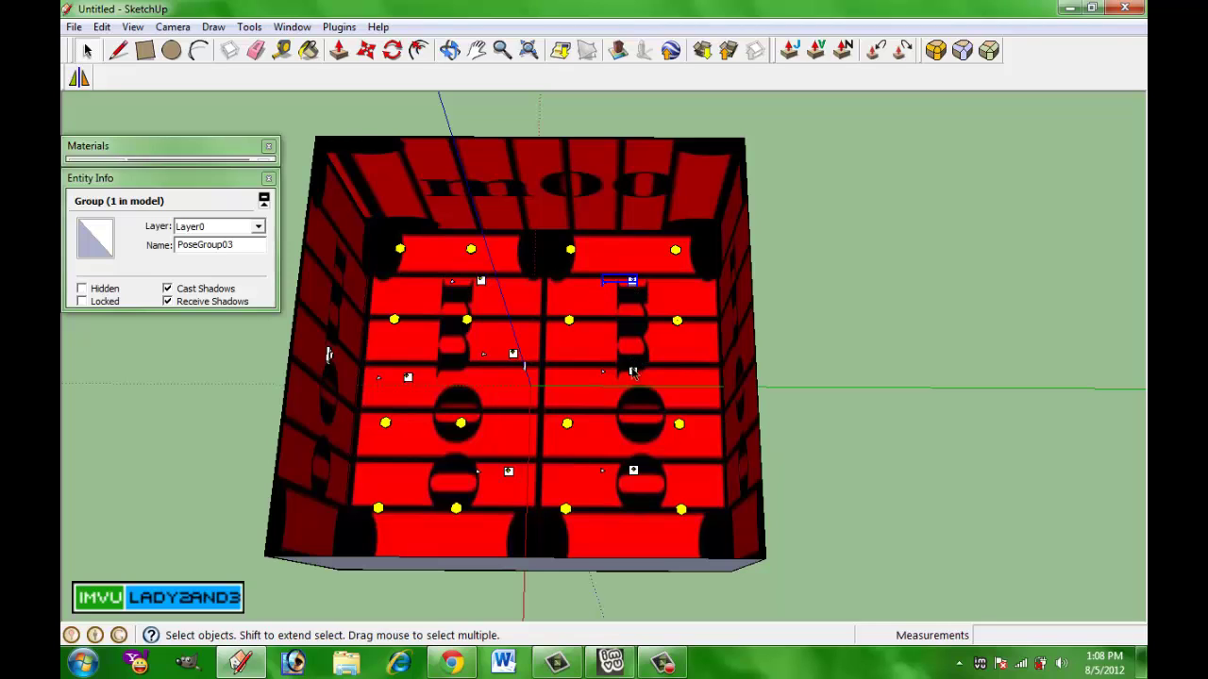
Move the lower right pose group to the centre of the floor.
click(633, 373)
click(633, 472)
click(365, 50)
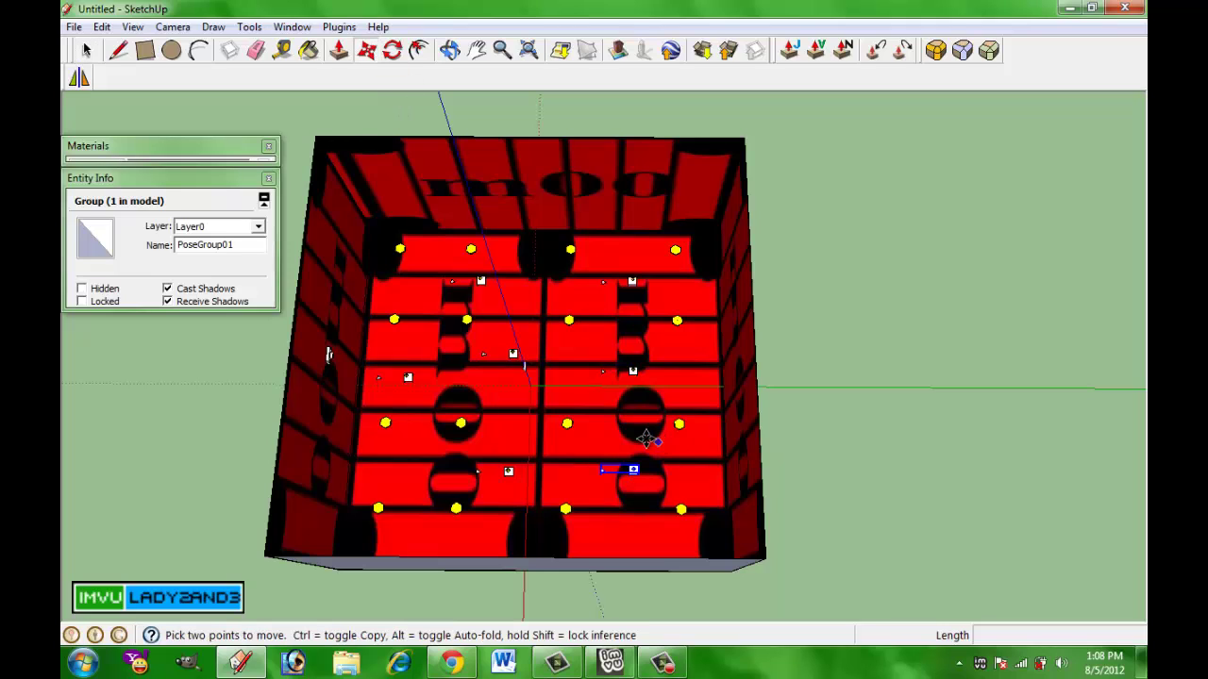
click(641, 437)
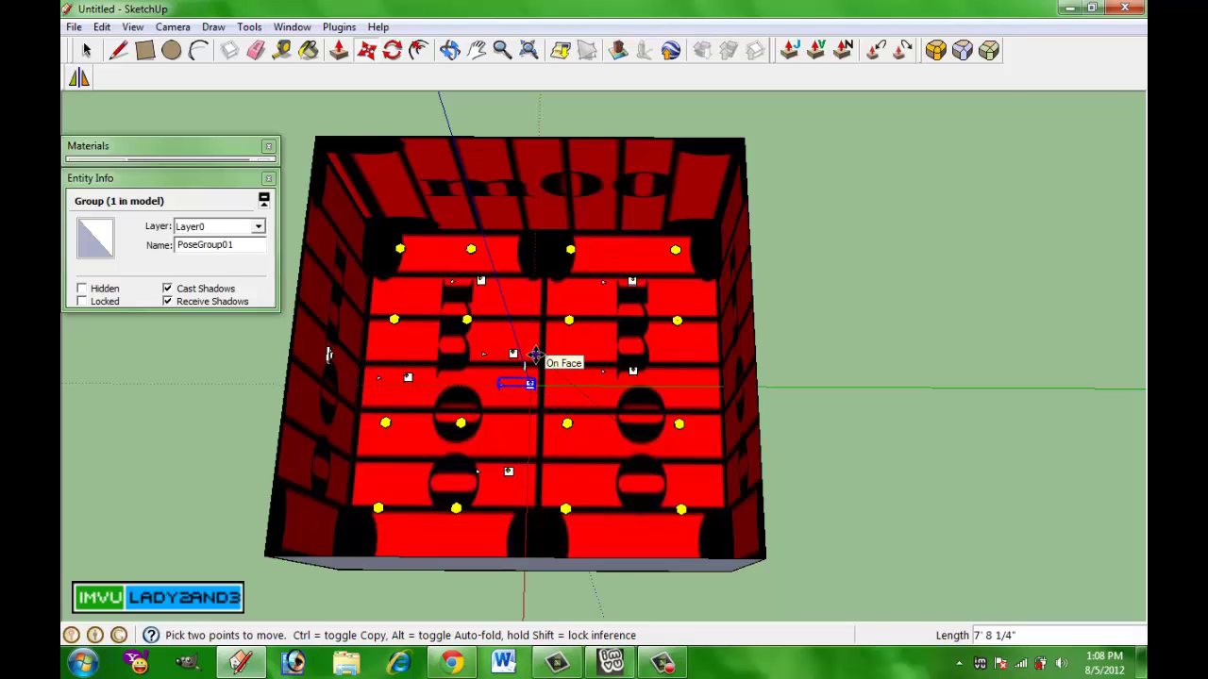
click(533, 356)
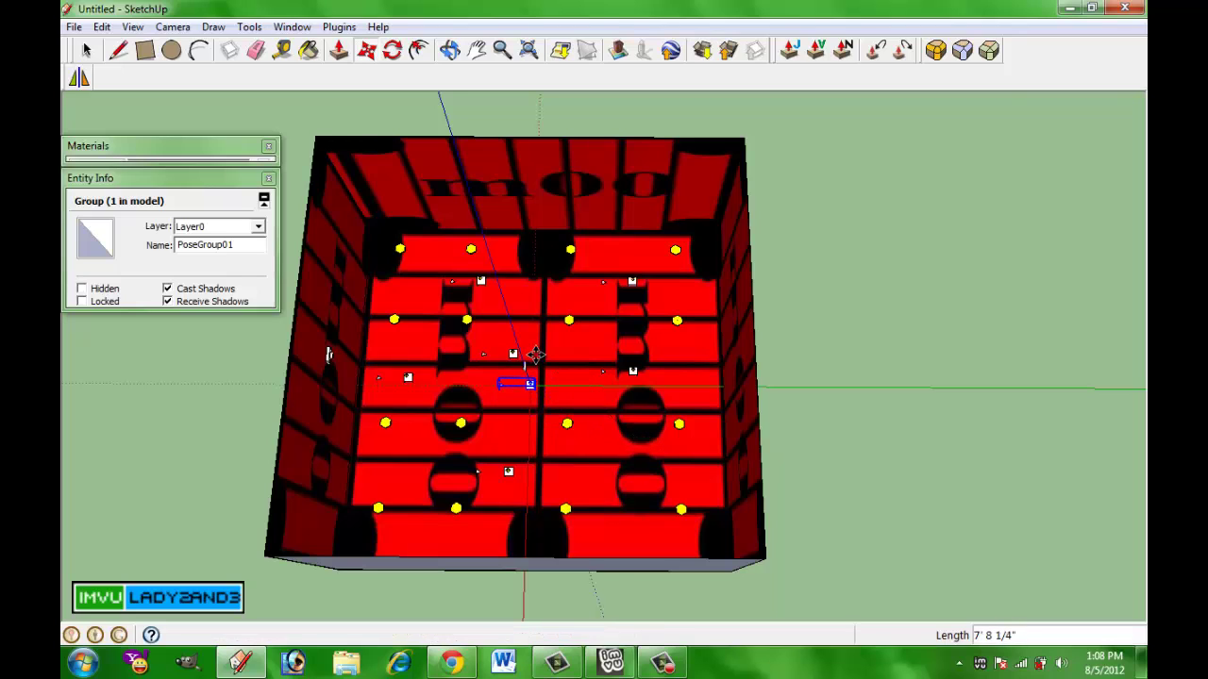
Move PoseGroup05 lower in the right half of the floor.
click(87, 50)
click(510, 345)
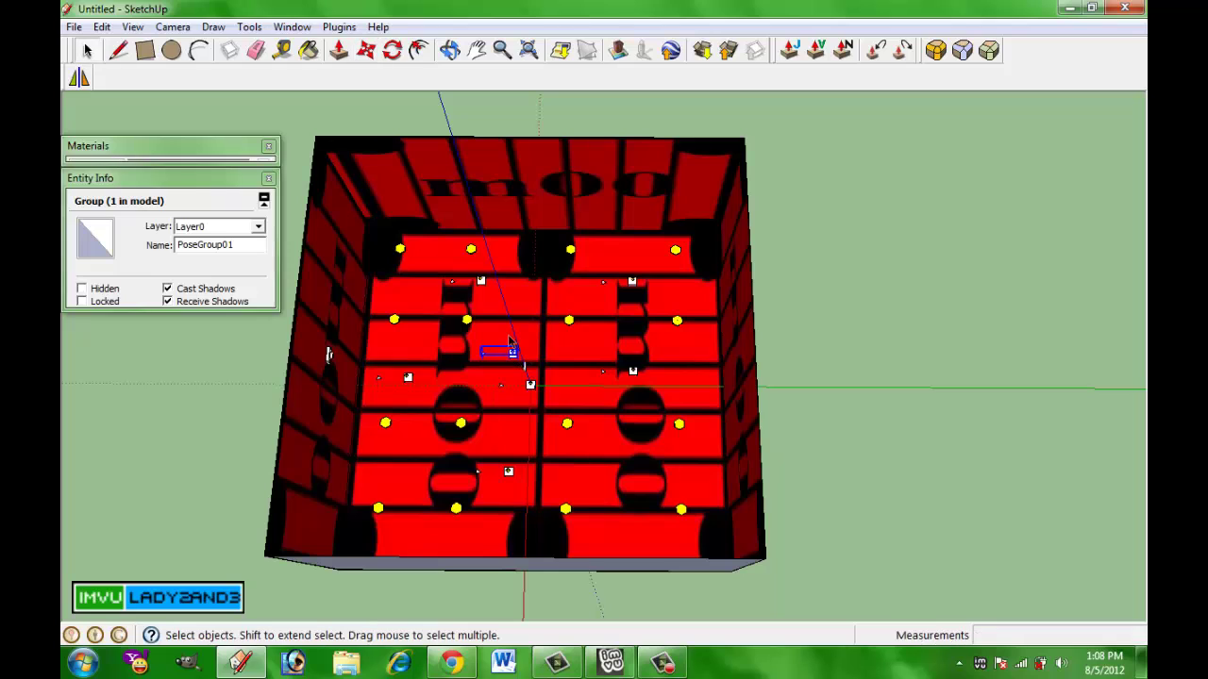
click(366, 50)
click(500, 352)
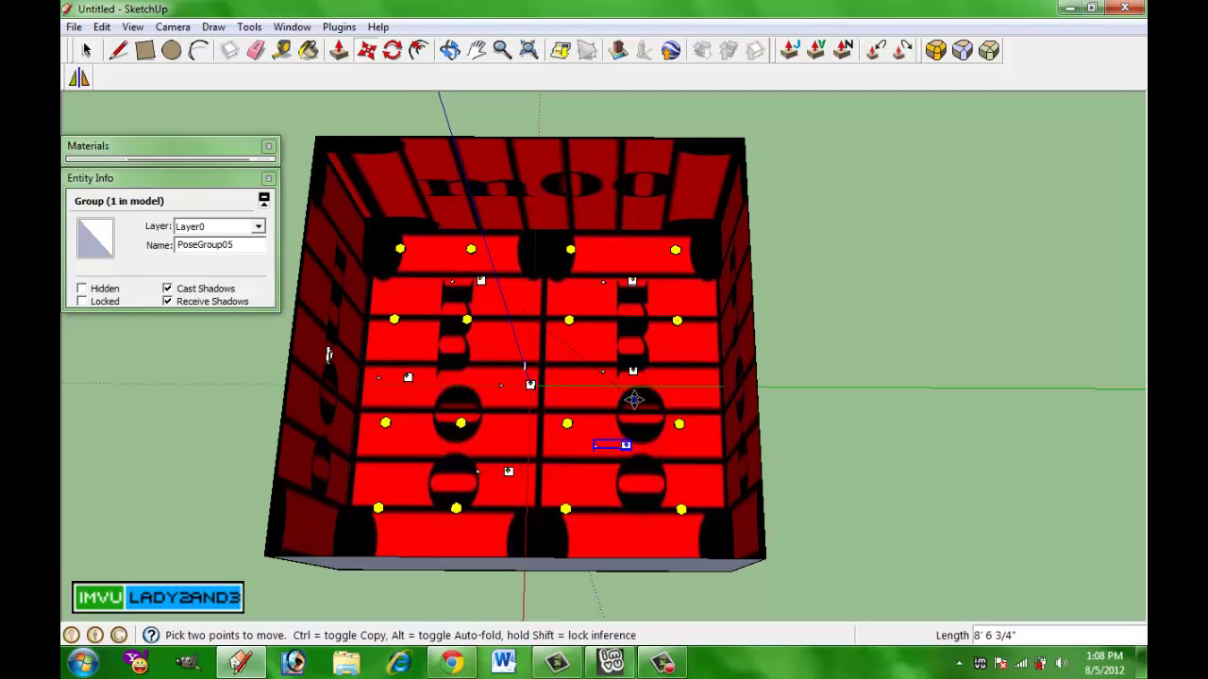
click(642, 402)
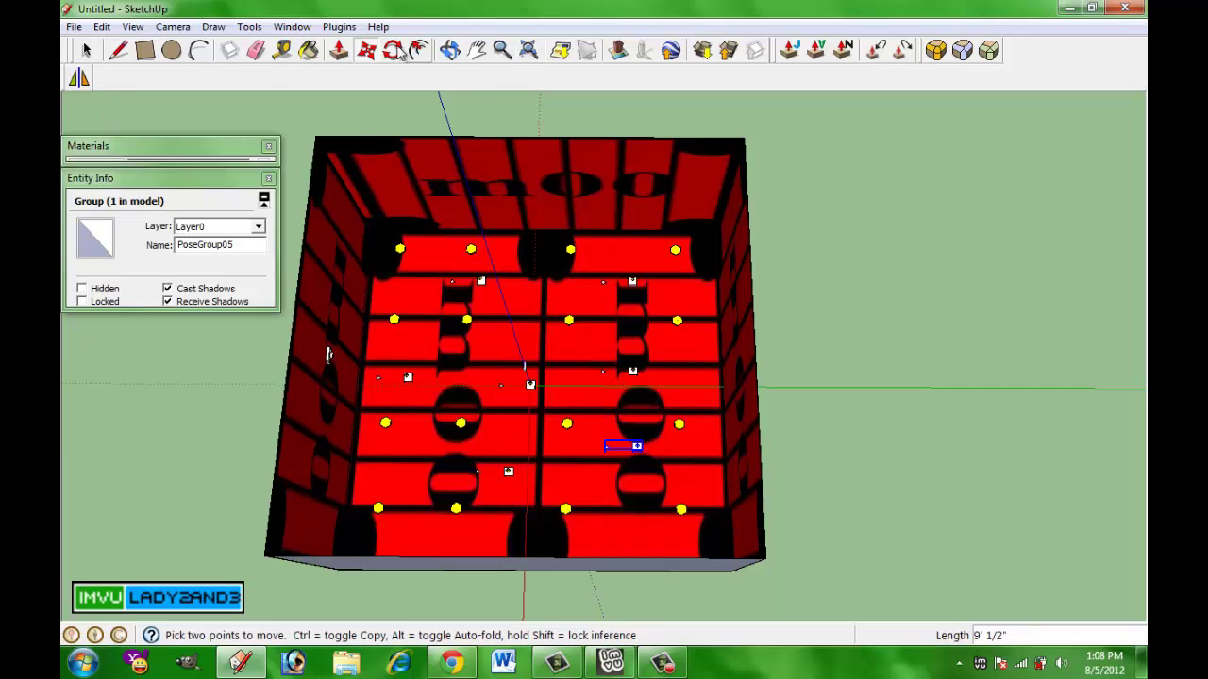
click(450, 49)
Rename the central pose group from PoseGroup01 to furniture.Floor.12 in Entity Info.
drag(426, 501, 406, 366)
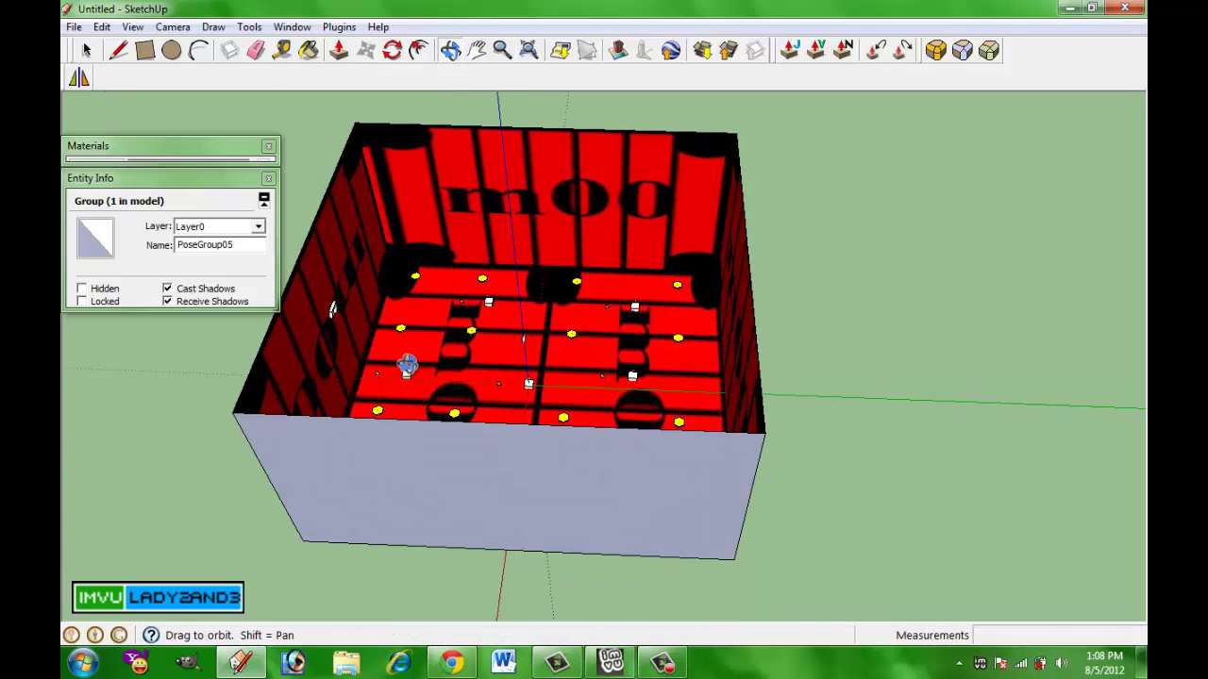
scroll(407, 367, up, 8)
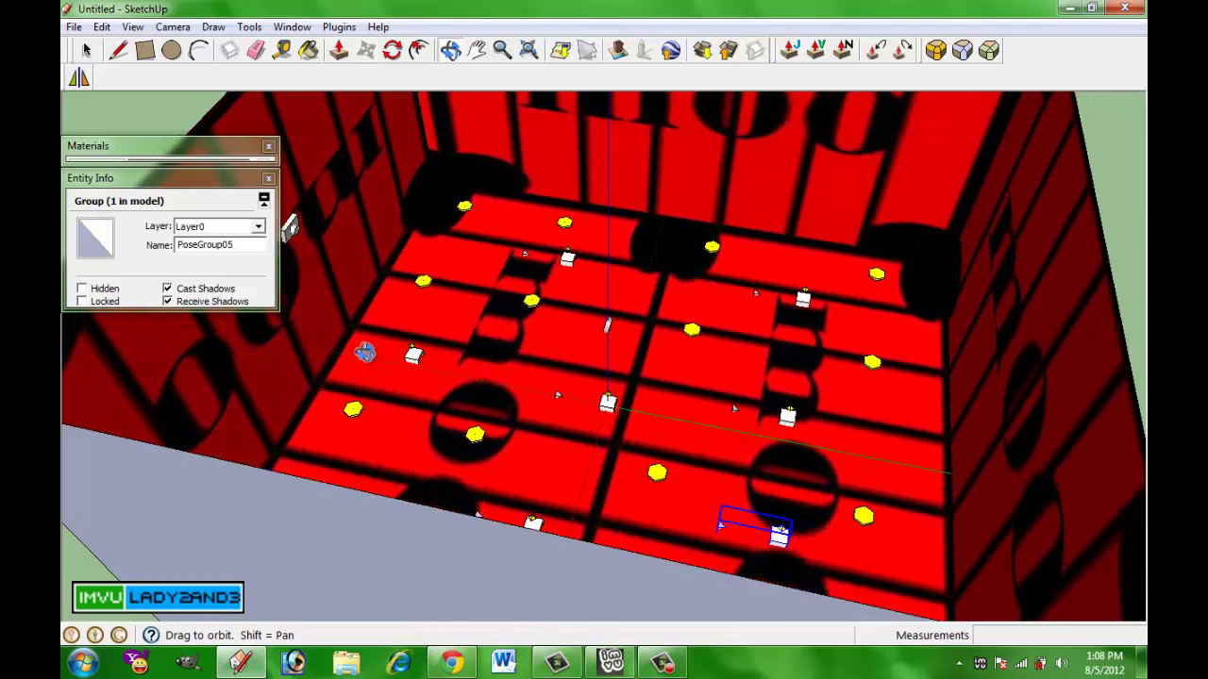
drag(364, 353, 401, 368)
click(238, 179)
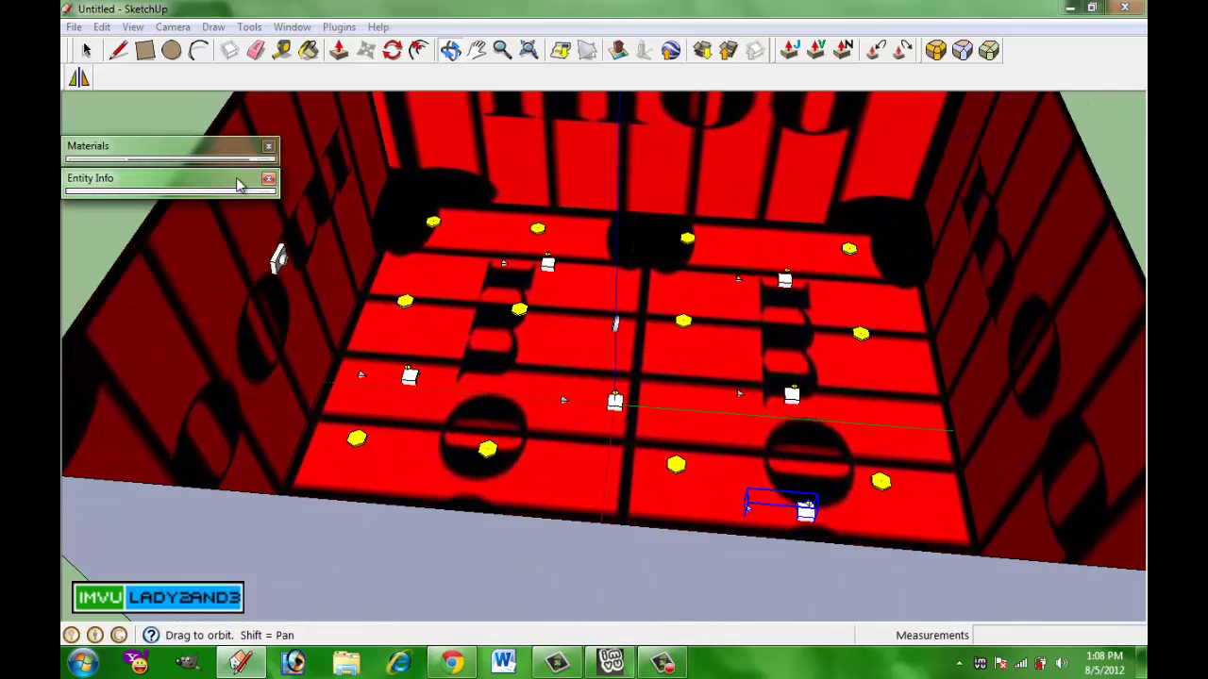
click(86, 50)
click(280, 257)
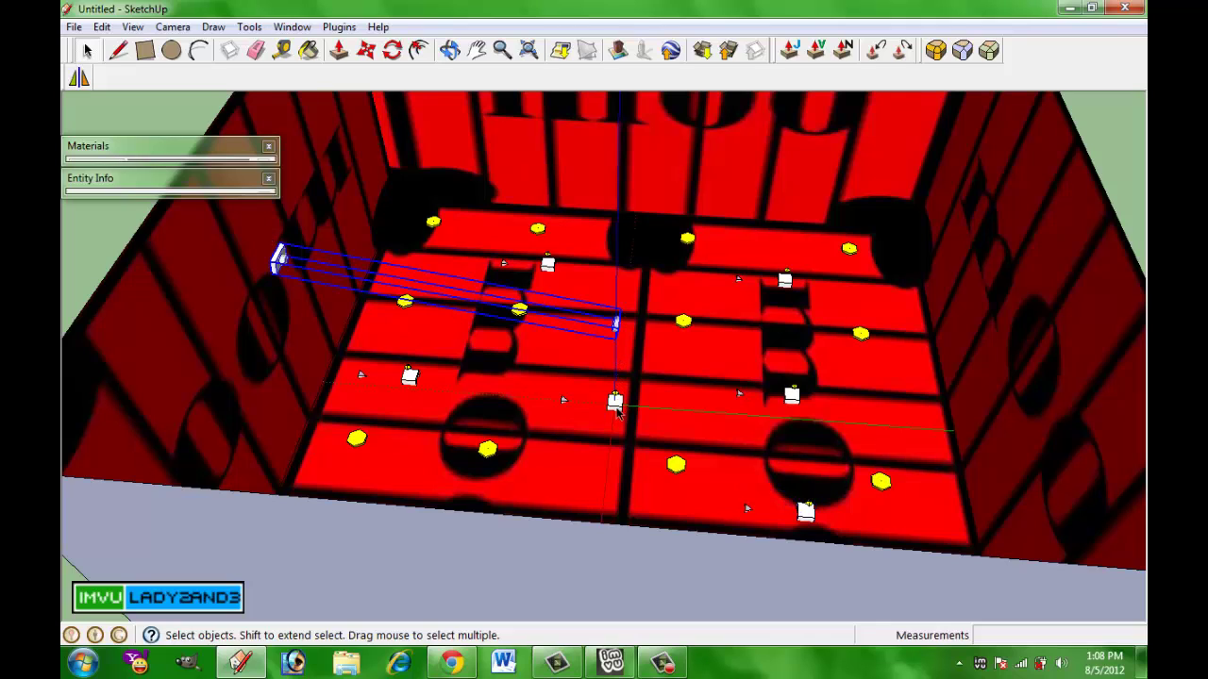
click(614, 401)
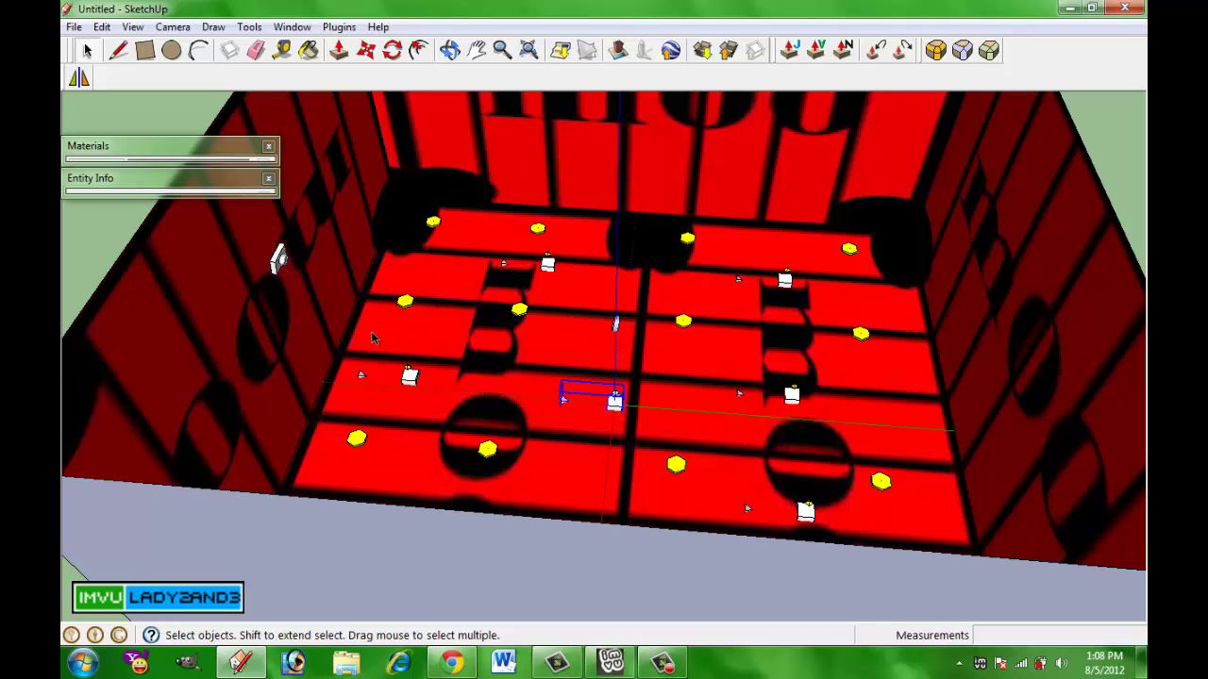
click(141, 194)
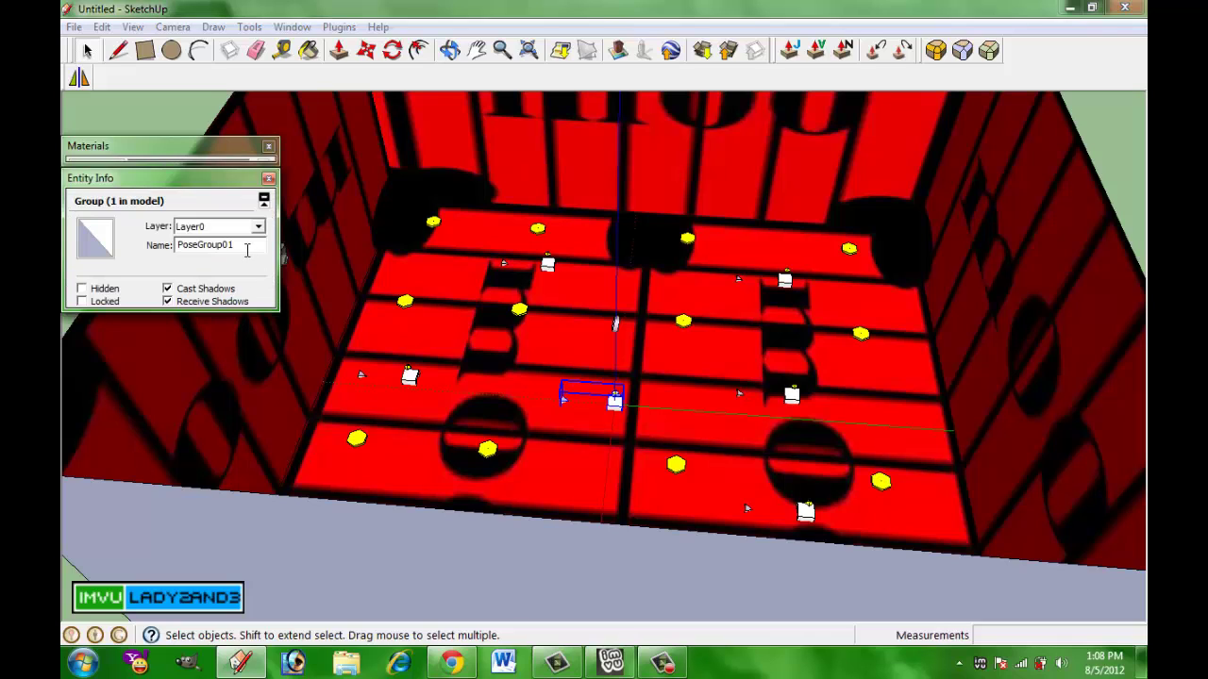
double_click(246, 249)
text(furniture.Floor.12)
Commit the name furniture.Floor.12 and check that it matches the floor furniture puck.
click(614, 404)
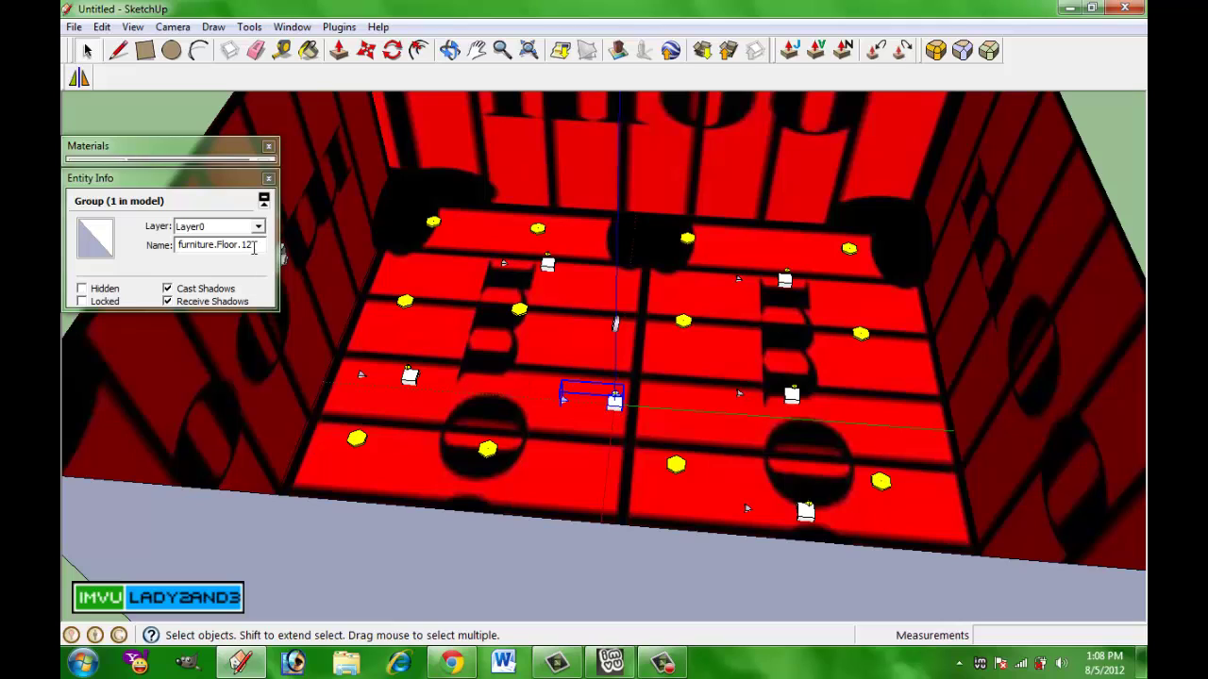
click(614, 401)
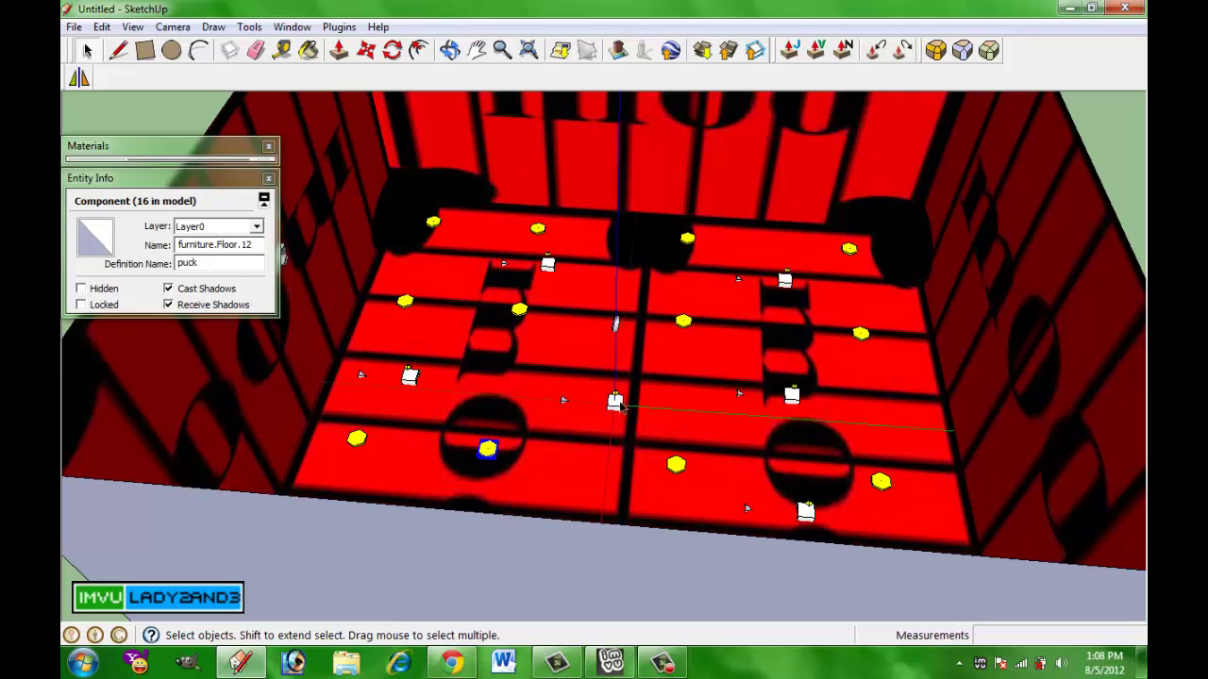
click(614, 404)
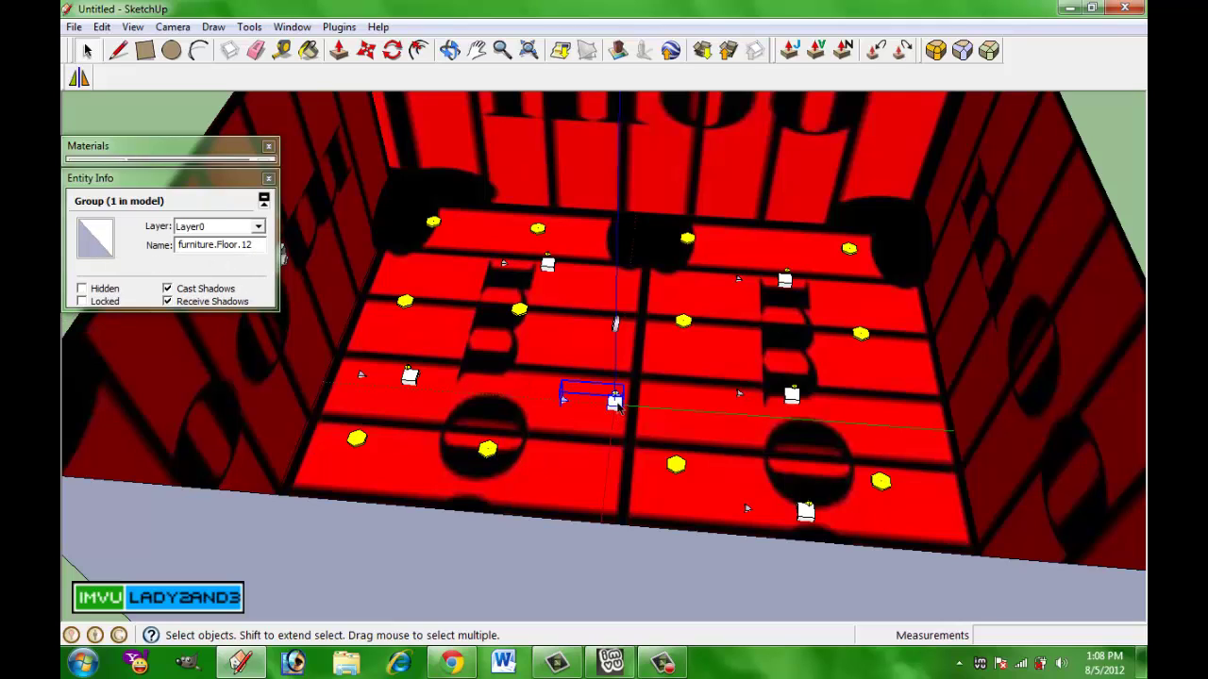
click(182, 180)
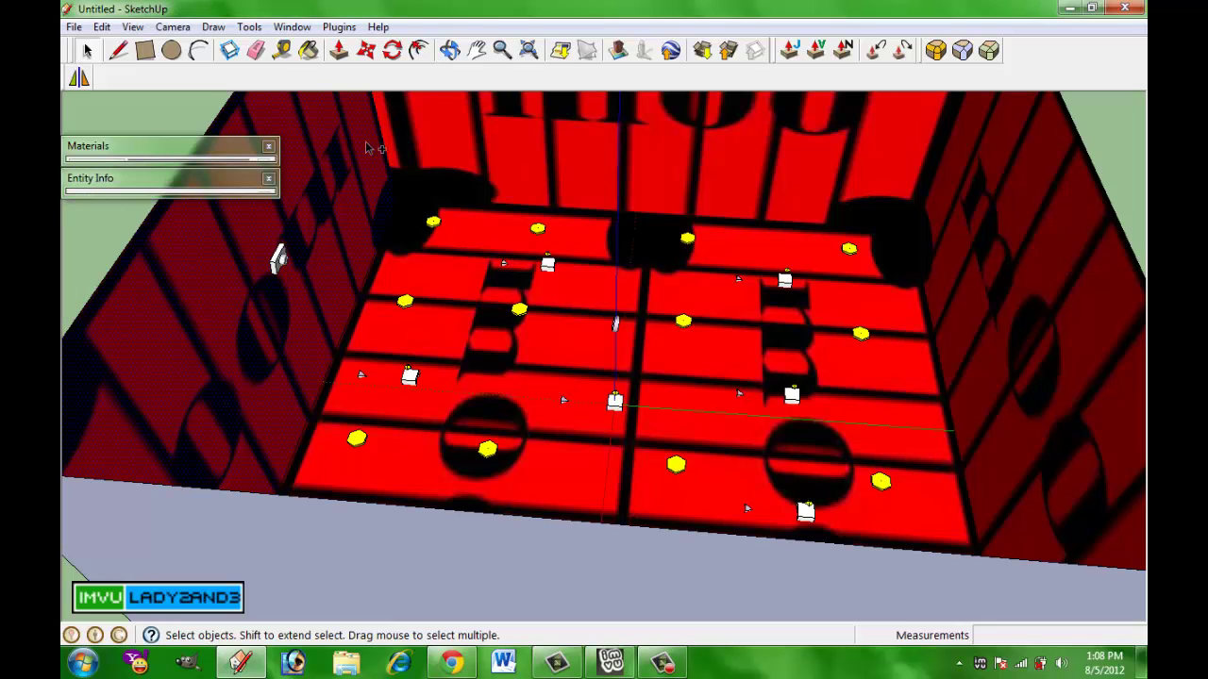
Save the model as room2.
key(ctrl+s)
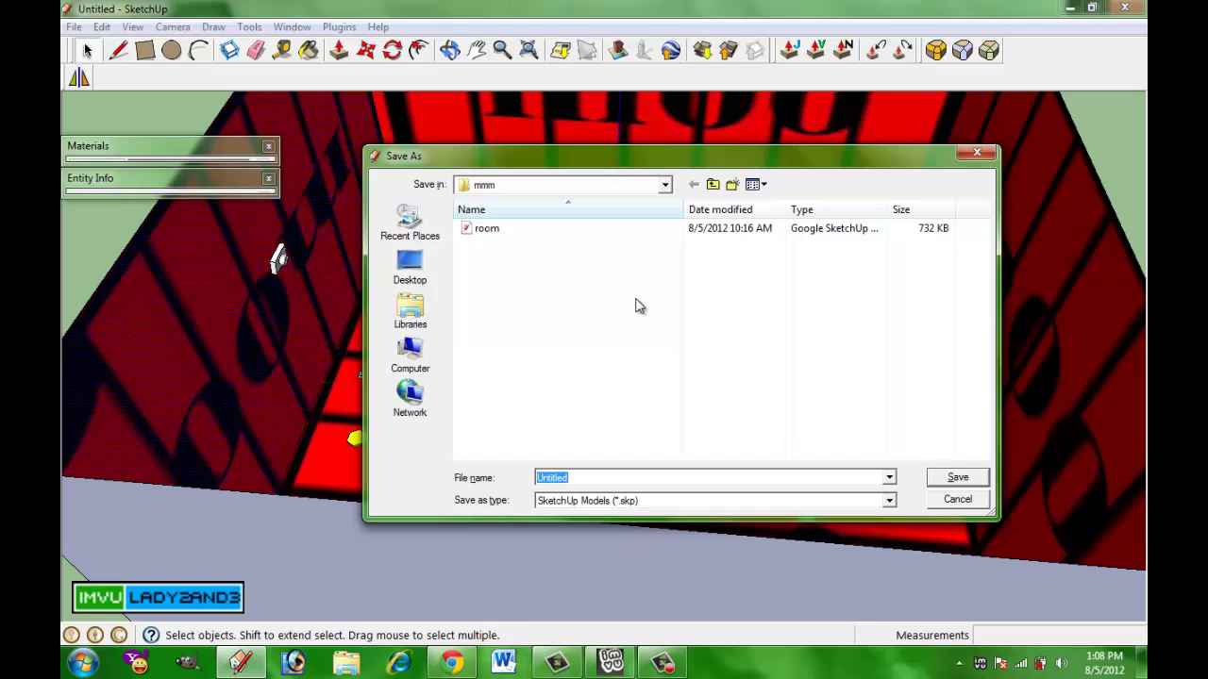
text(room2)
key(Return)
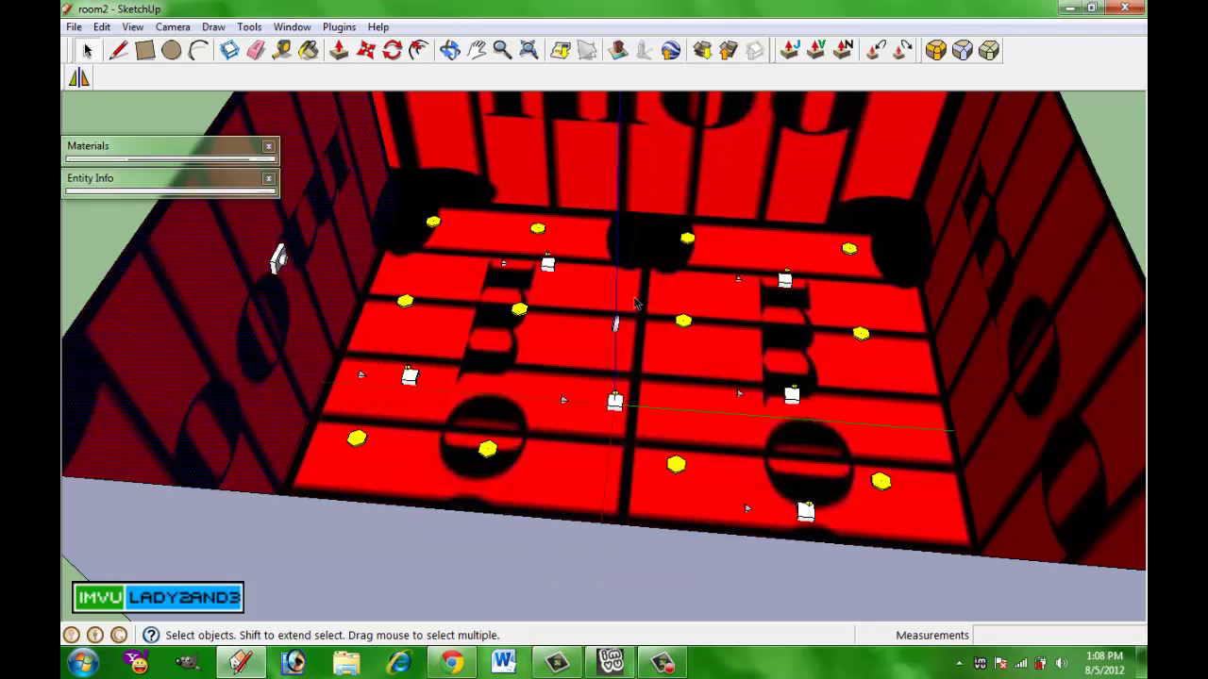
Export a MeshOut IMVU file set including untextured faces as room2.XSF.
click(339, 27)
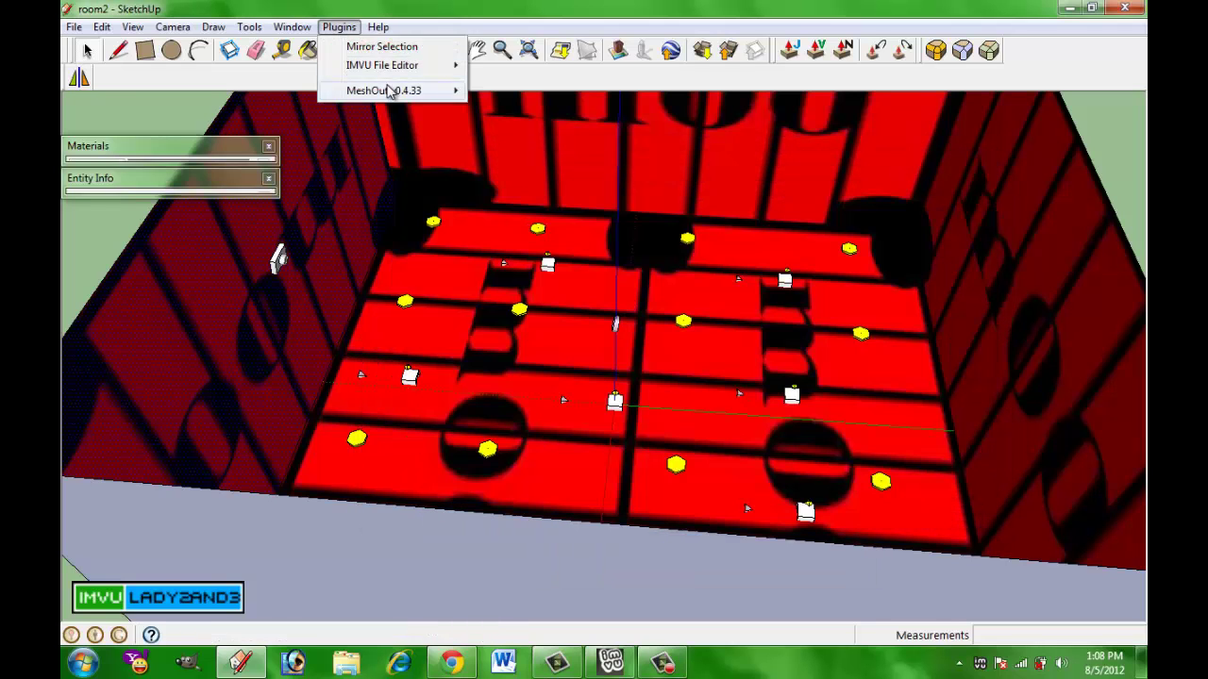
mouse_move(393, 90)
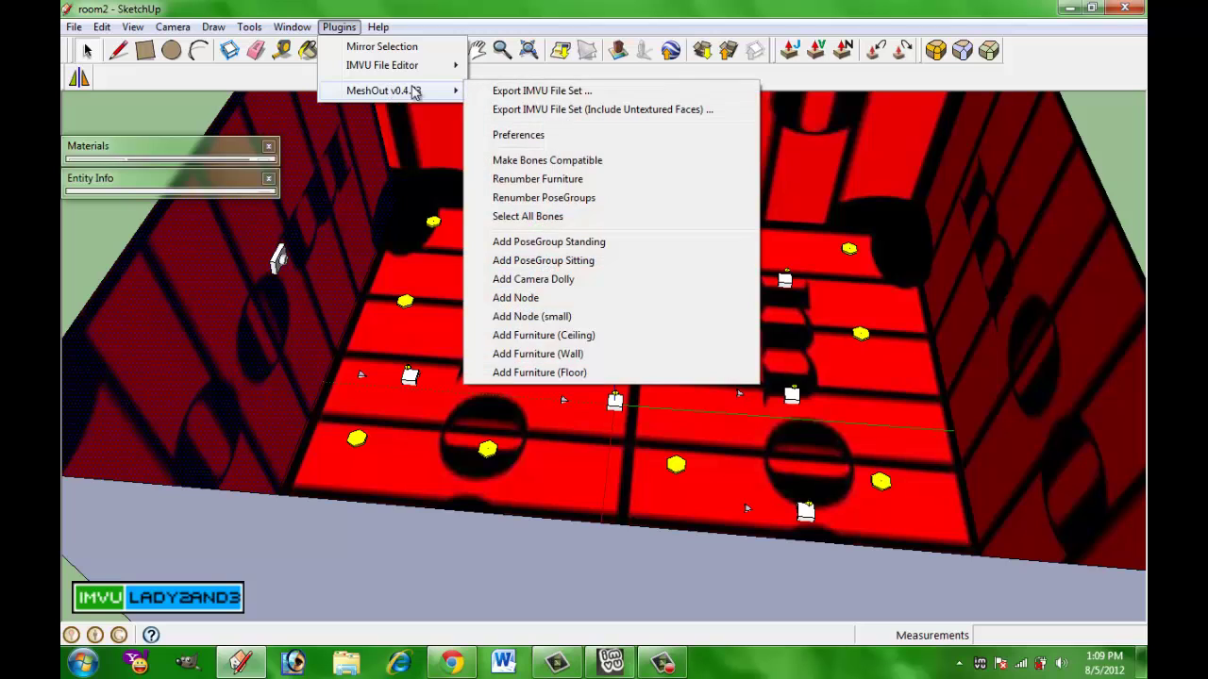
click(569, 109)
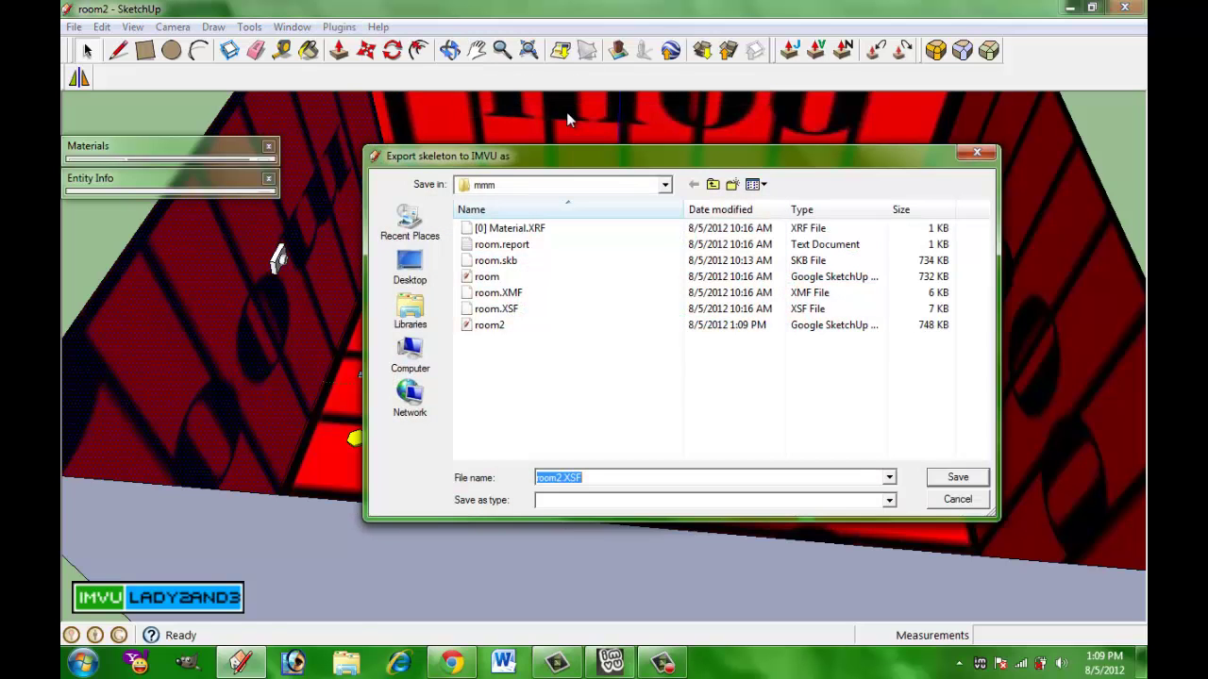
key(Return)
key(Return)
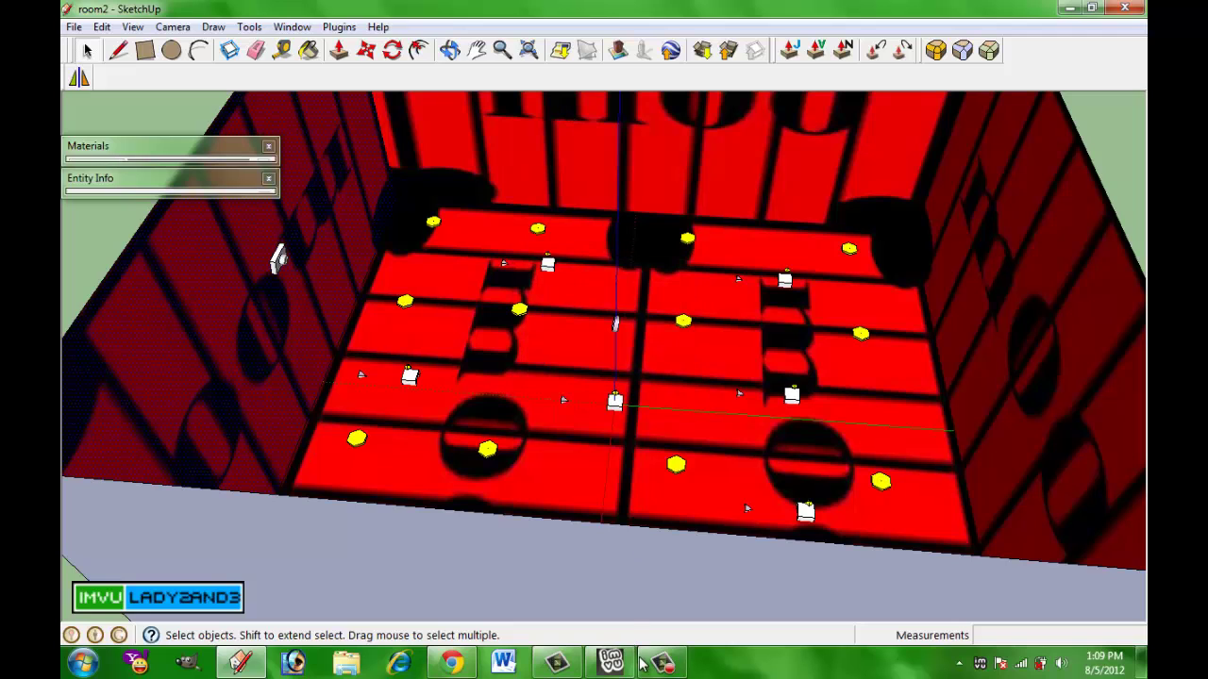
Derive a new product from the Rooms & Furniture base Room 10860 and open it in the editor.
click(610, 663)
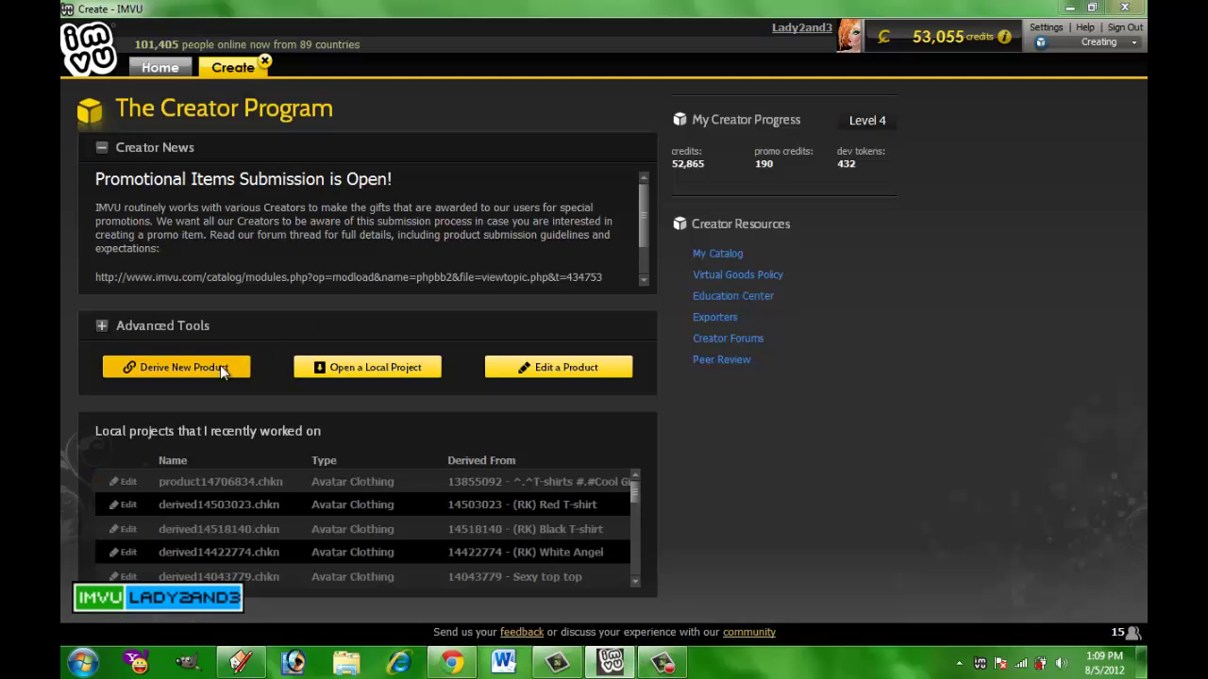
click(221, 368)
click(585, 174)
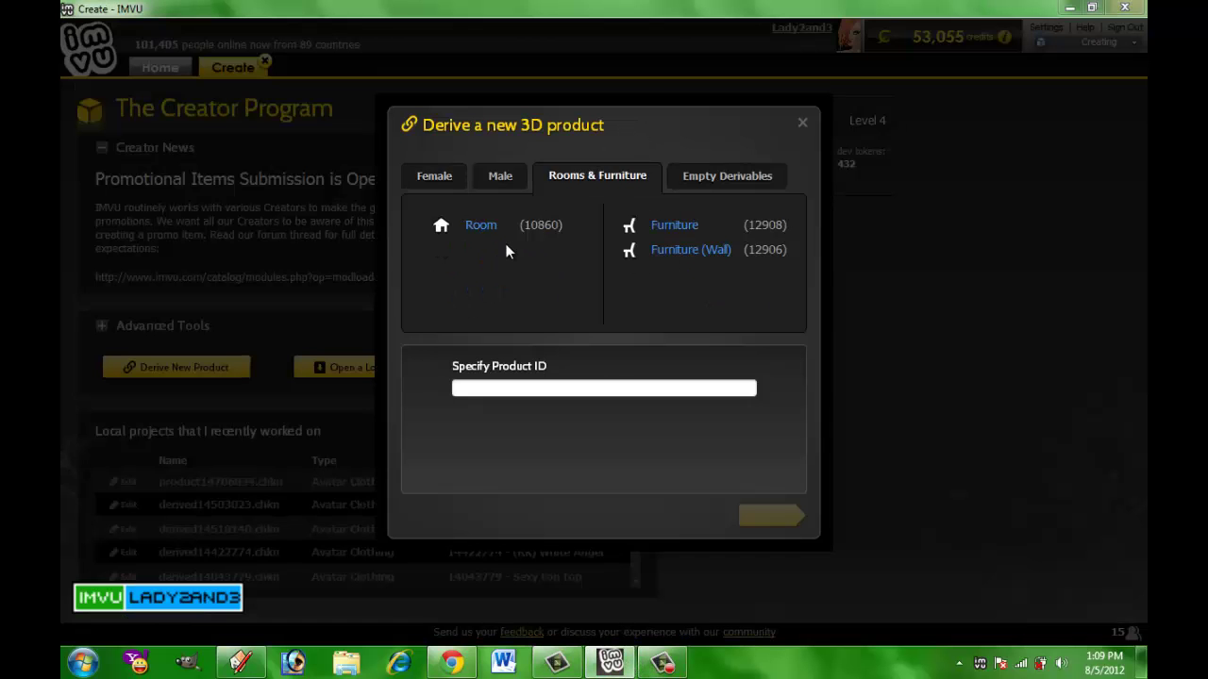
click(490, 227)
click(764, 514)
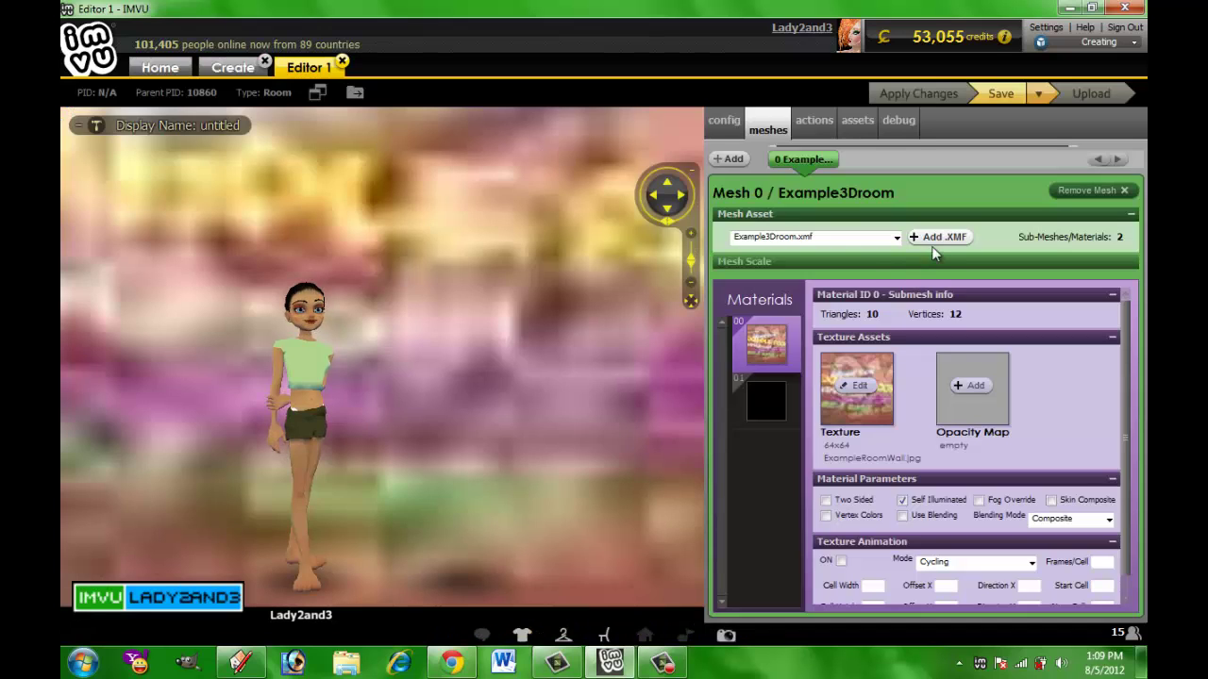
Load the room2.XMF mesh and the room2.XSF skeleton into the room.
click(933, 239)
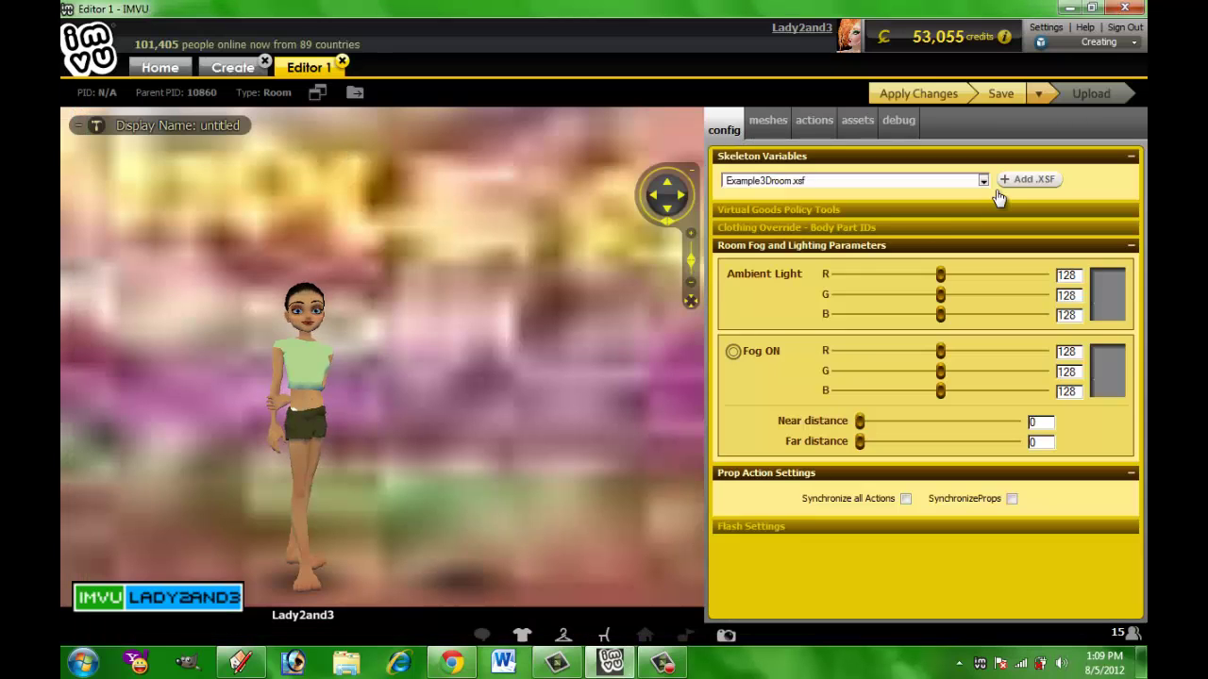
click(1027, 179)
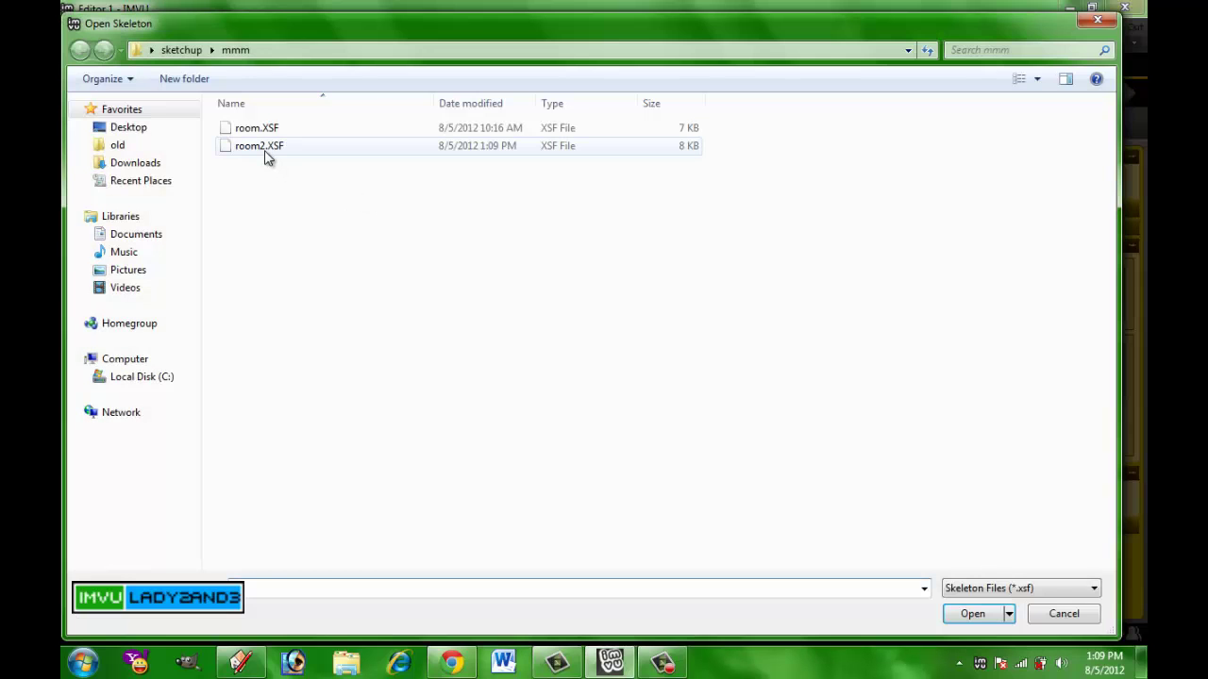
double_click(265, 151)
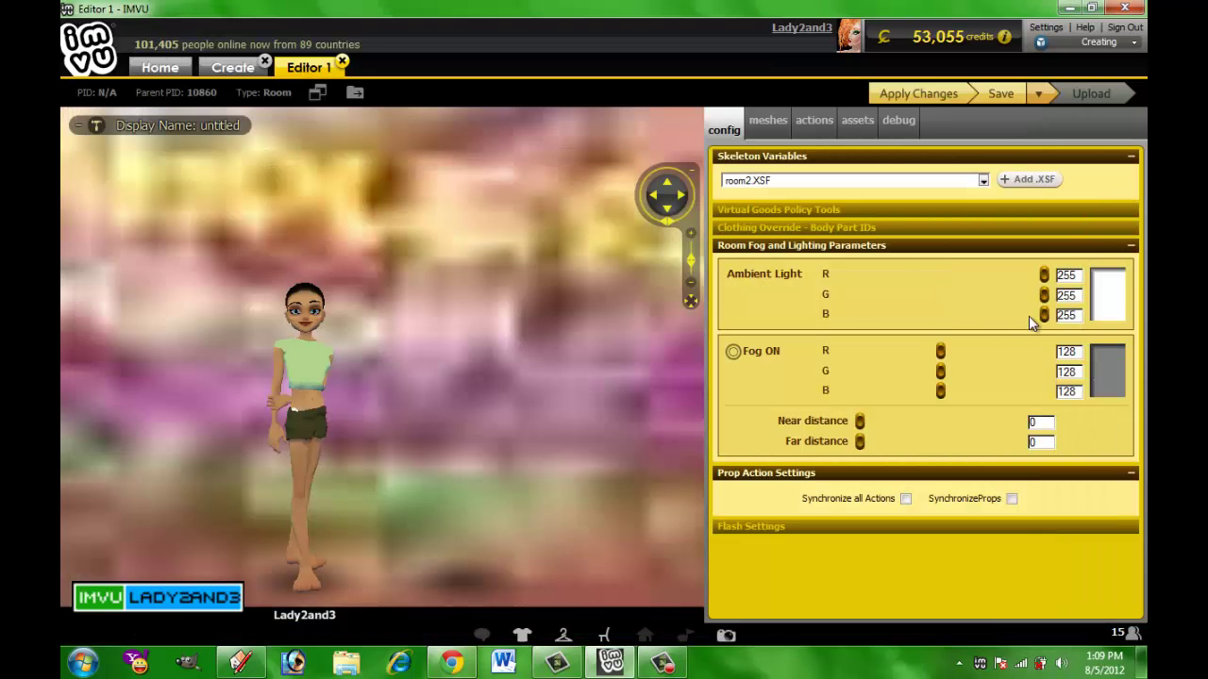
Replace the first material's texture, browsing into the small_reflect_room folder for the images.
click(768, 121)
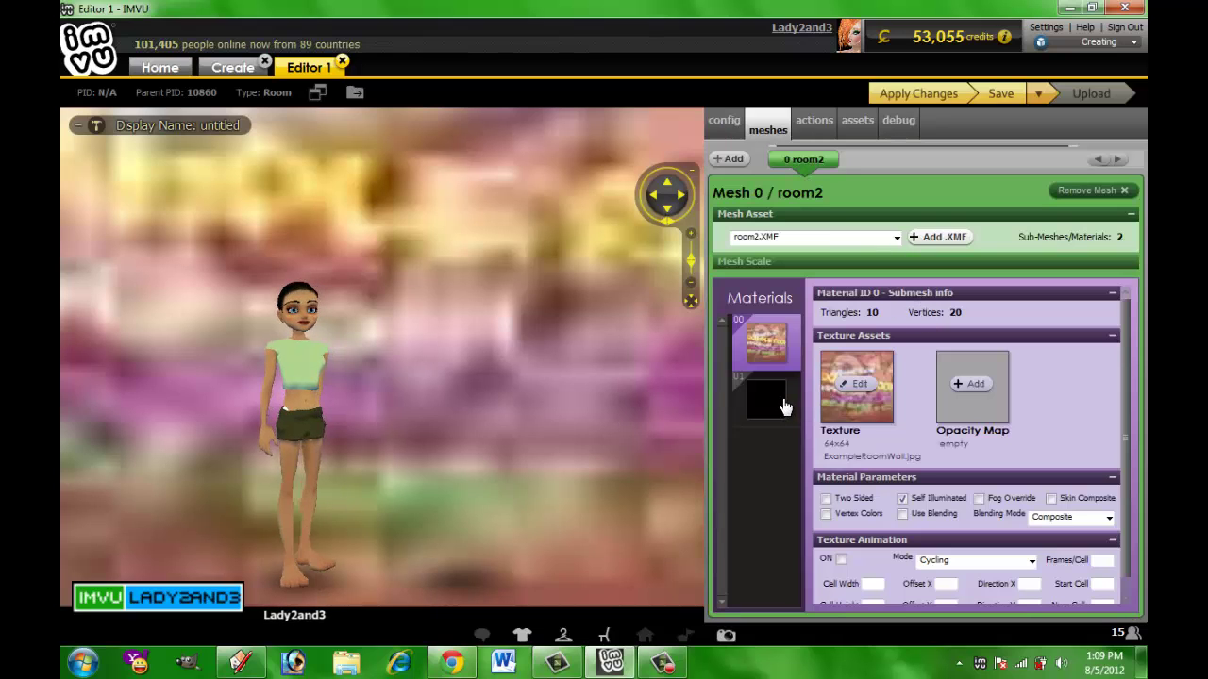
click(844, 391)
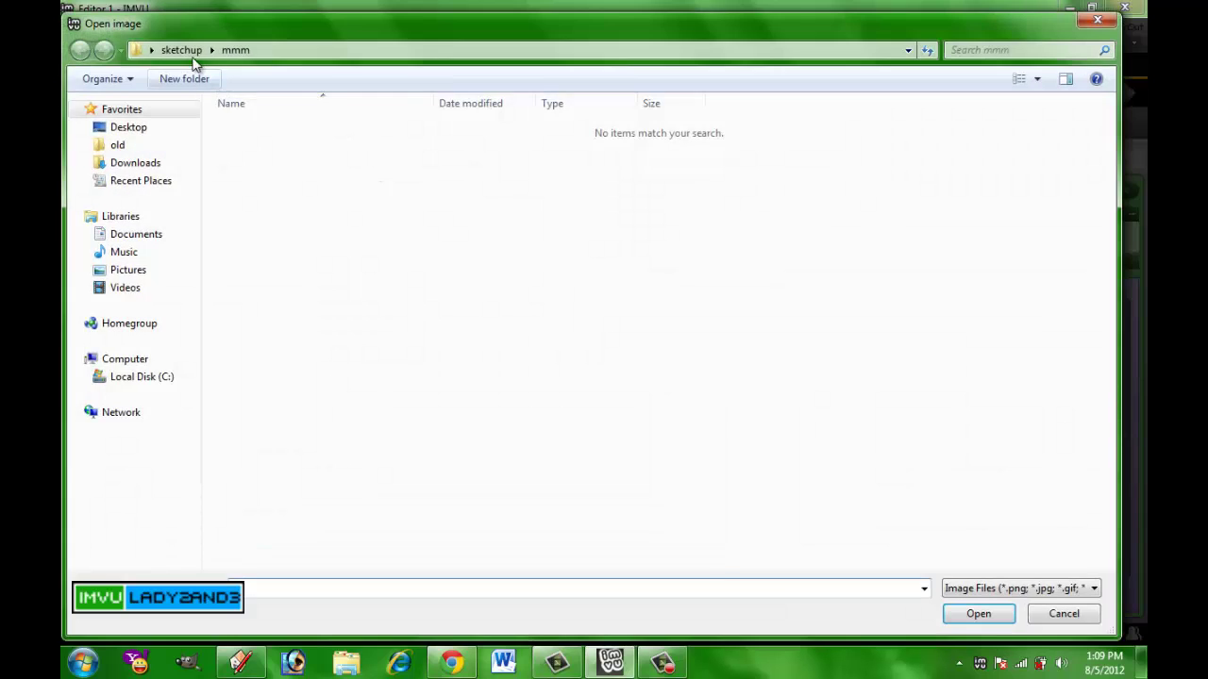
click(189, 52)
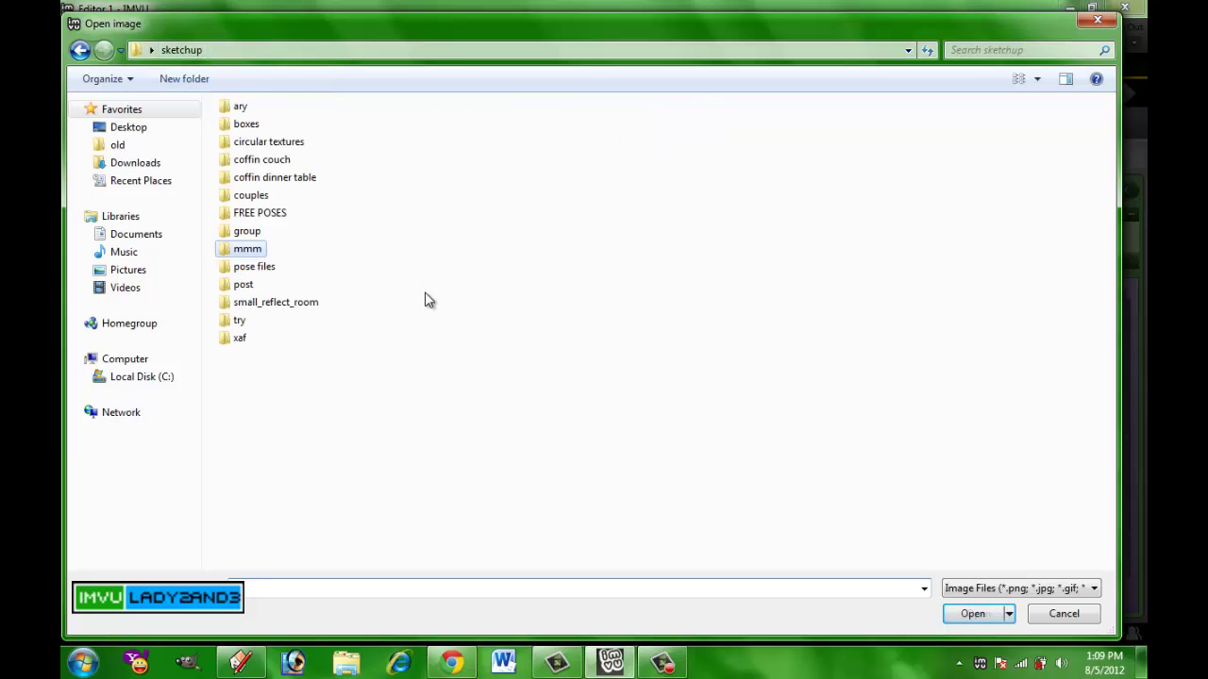
double_click(292, 304)
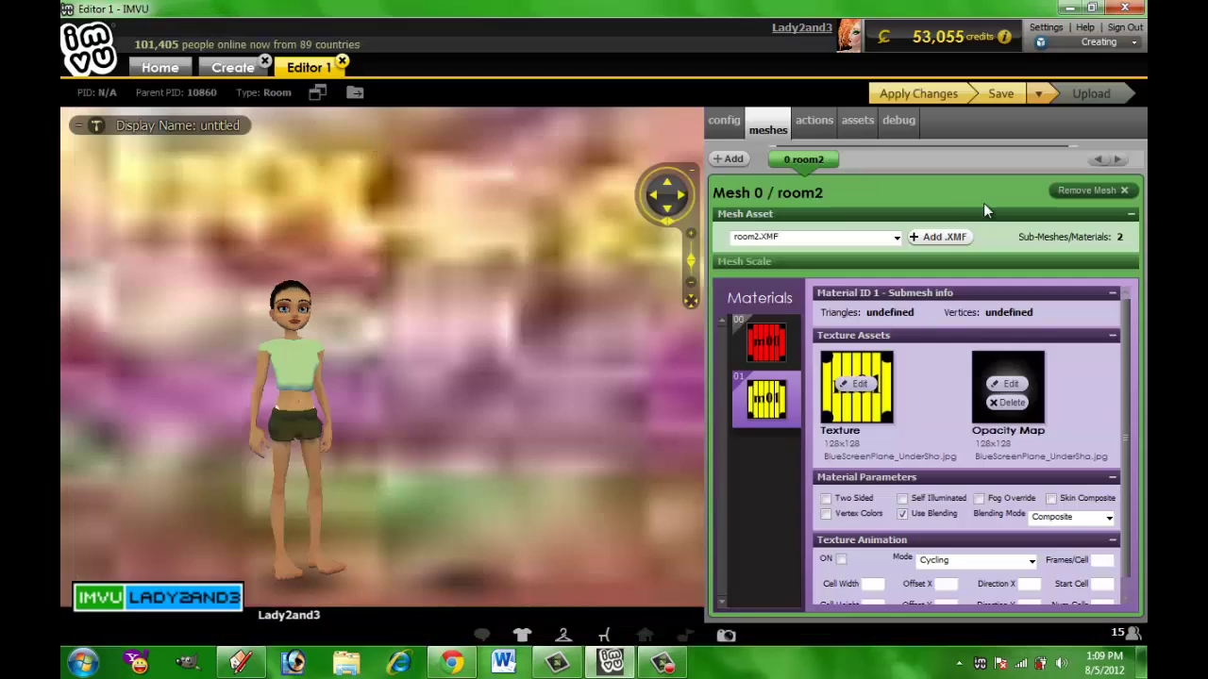
Apply the material 00 changes so the red m00 room shows in the preview, then open the Furniture catalog.
click(770, 357)
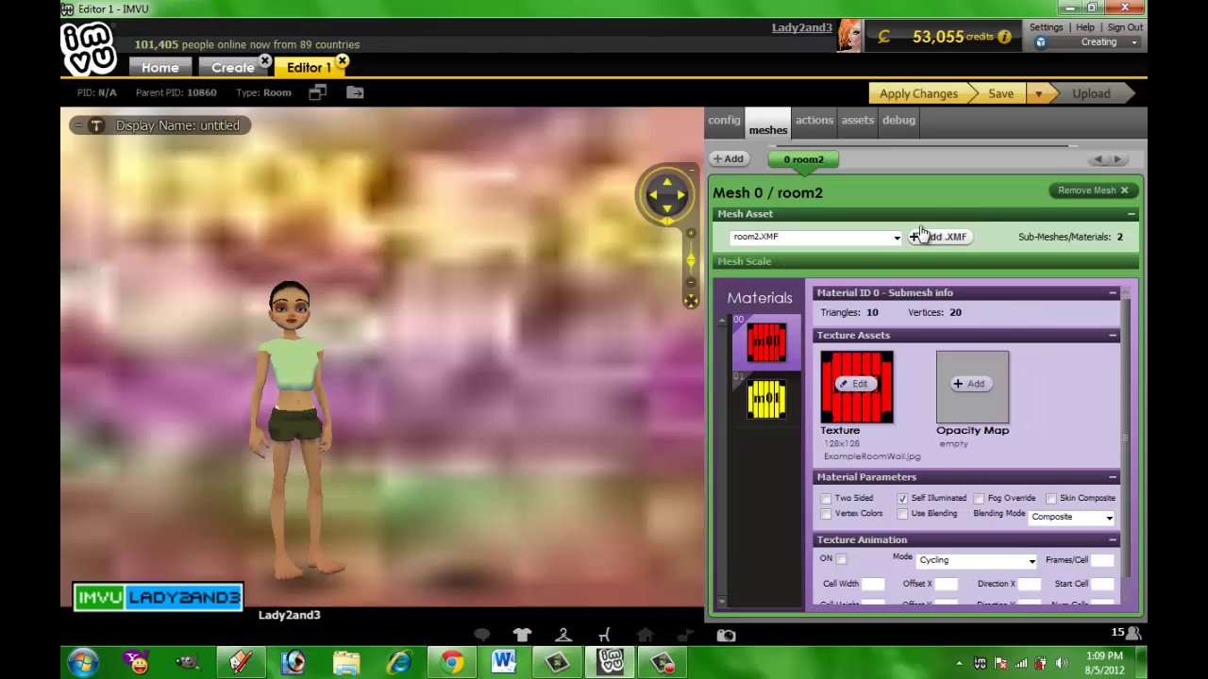
click(931, 104)
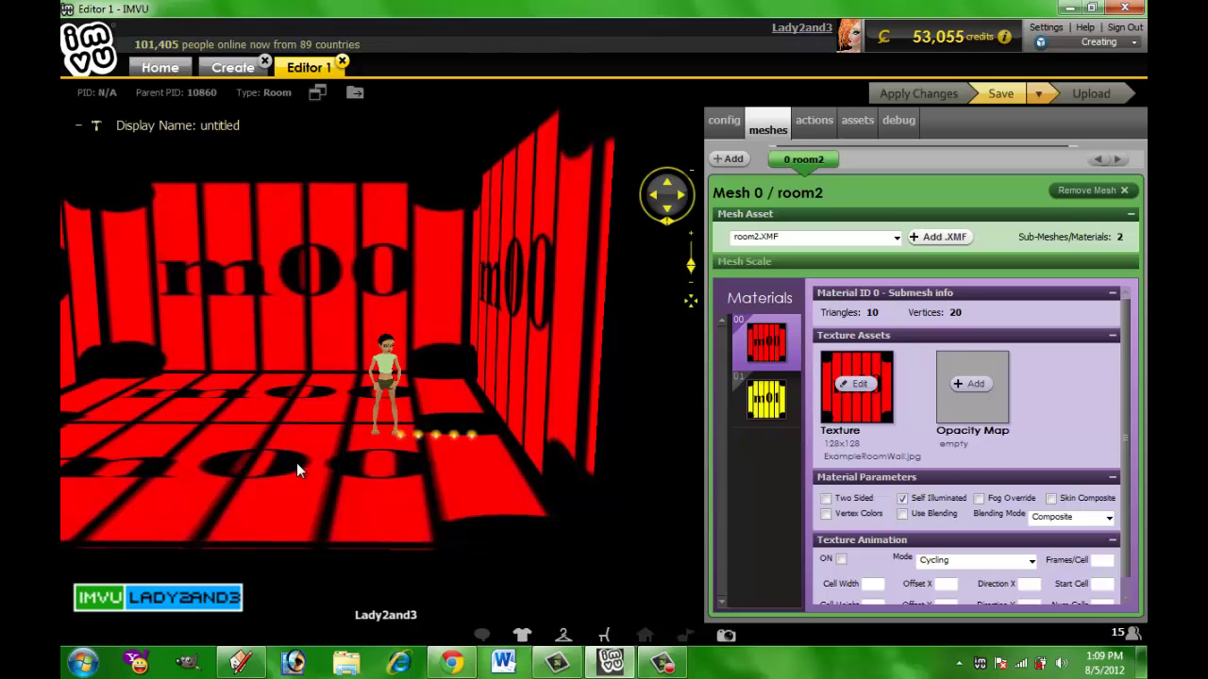
drag(337, 466, 241, 440)
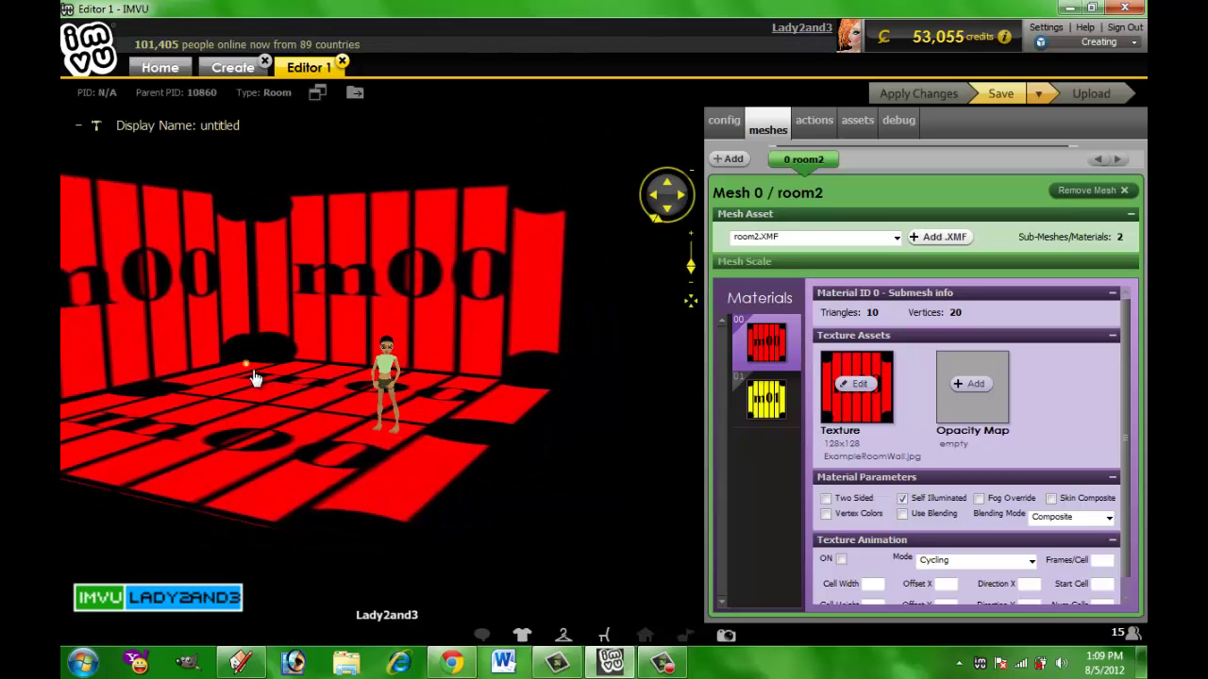
scroll(244, 363, up, 5)
scroll(463, 467, down, 5)
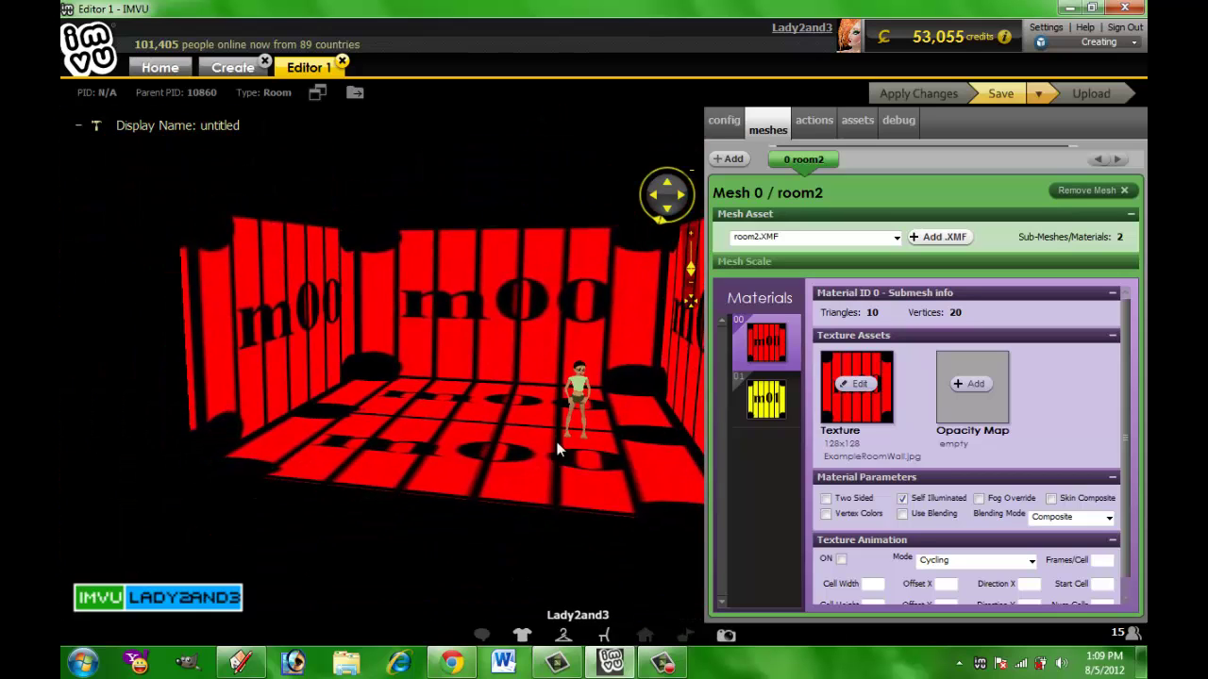
drag(479, 458, 422, 449)
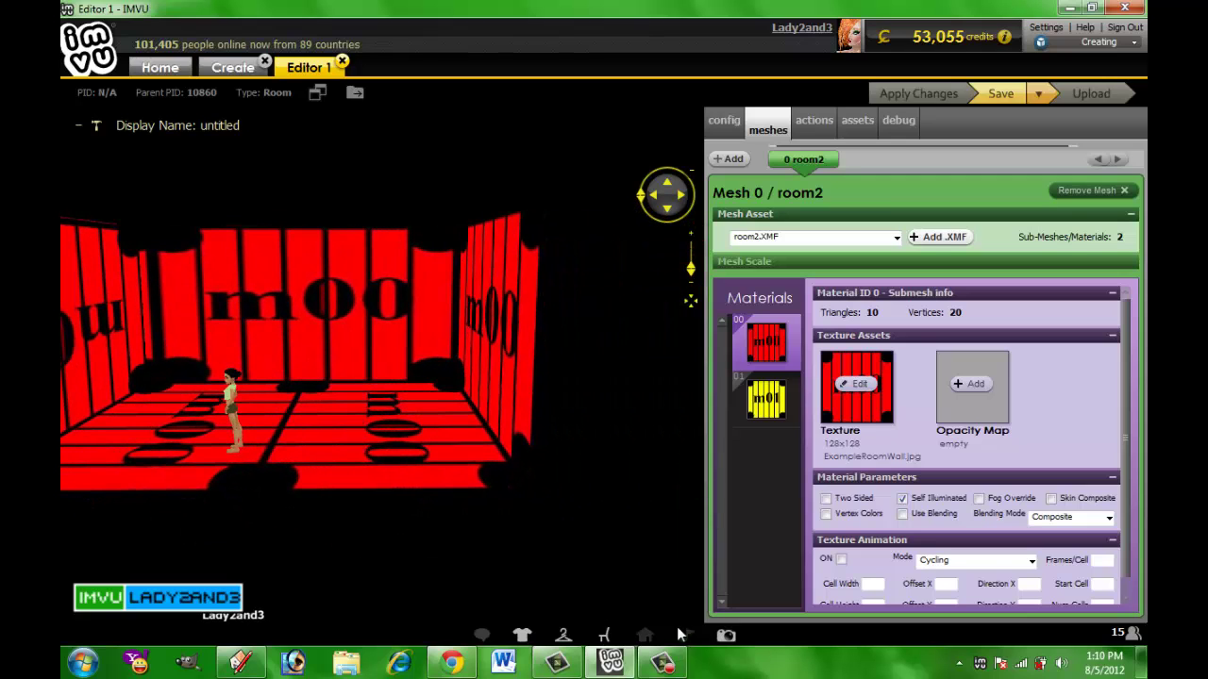
click(601, 637)
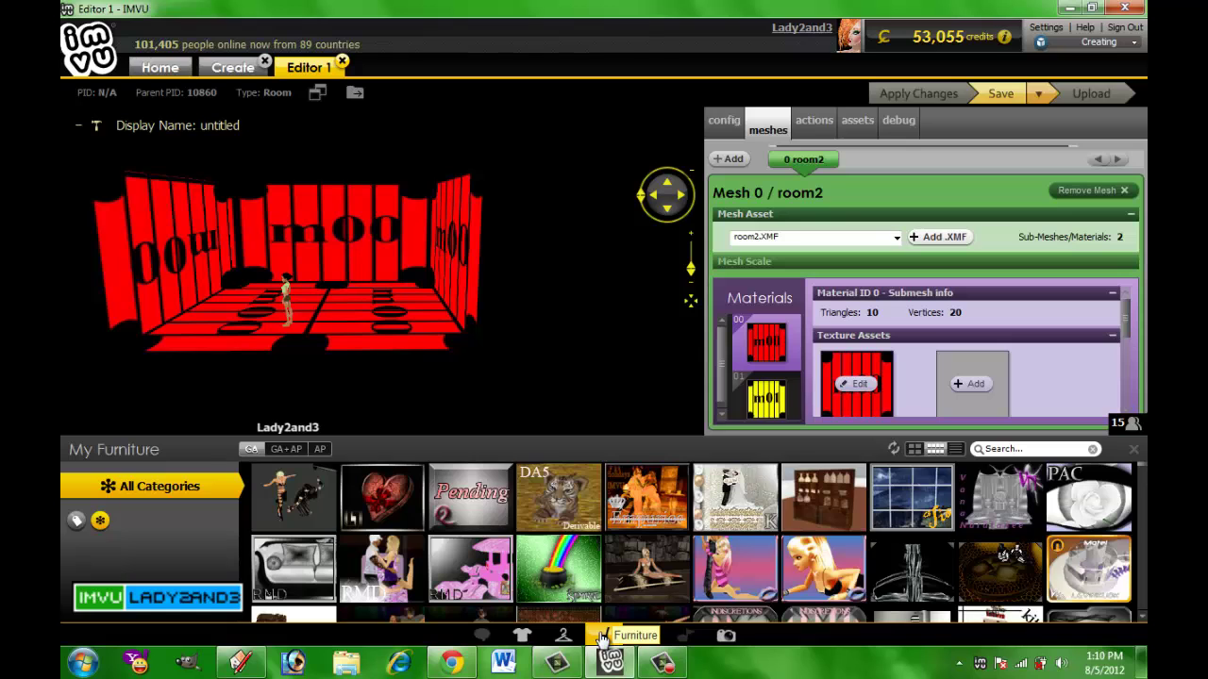
Add the white sofa to the room and move it left beside the avatar.
click(314, 590)
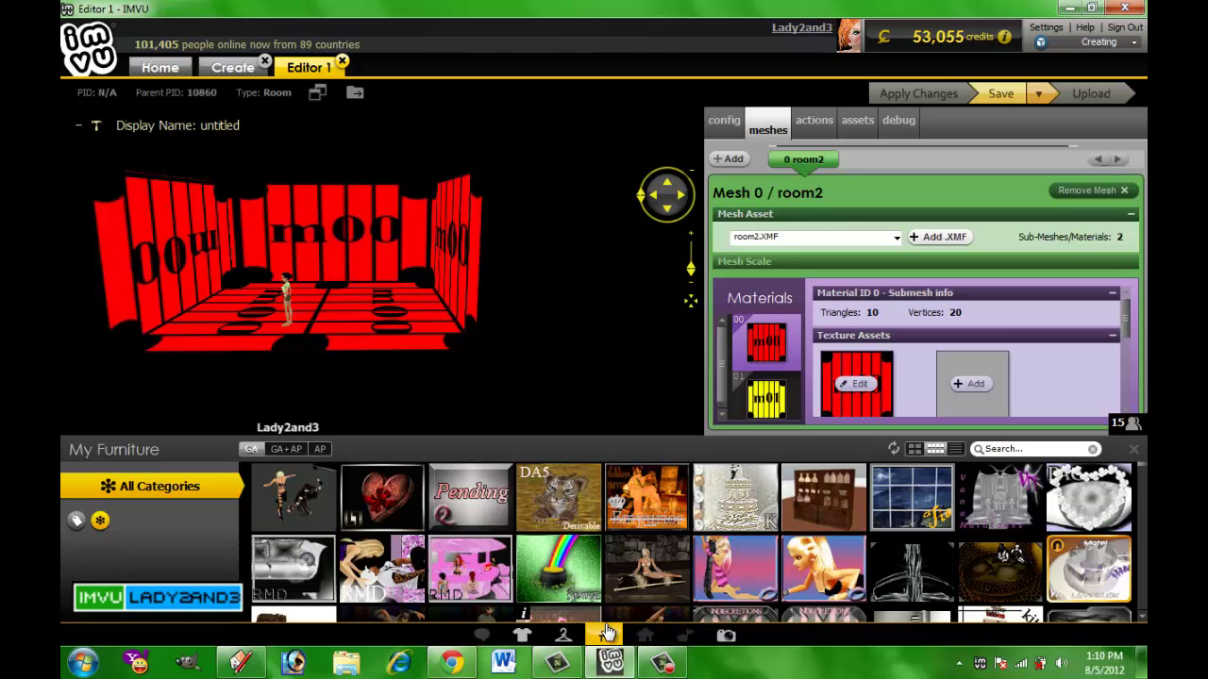
click(603, 635)
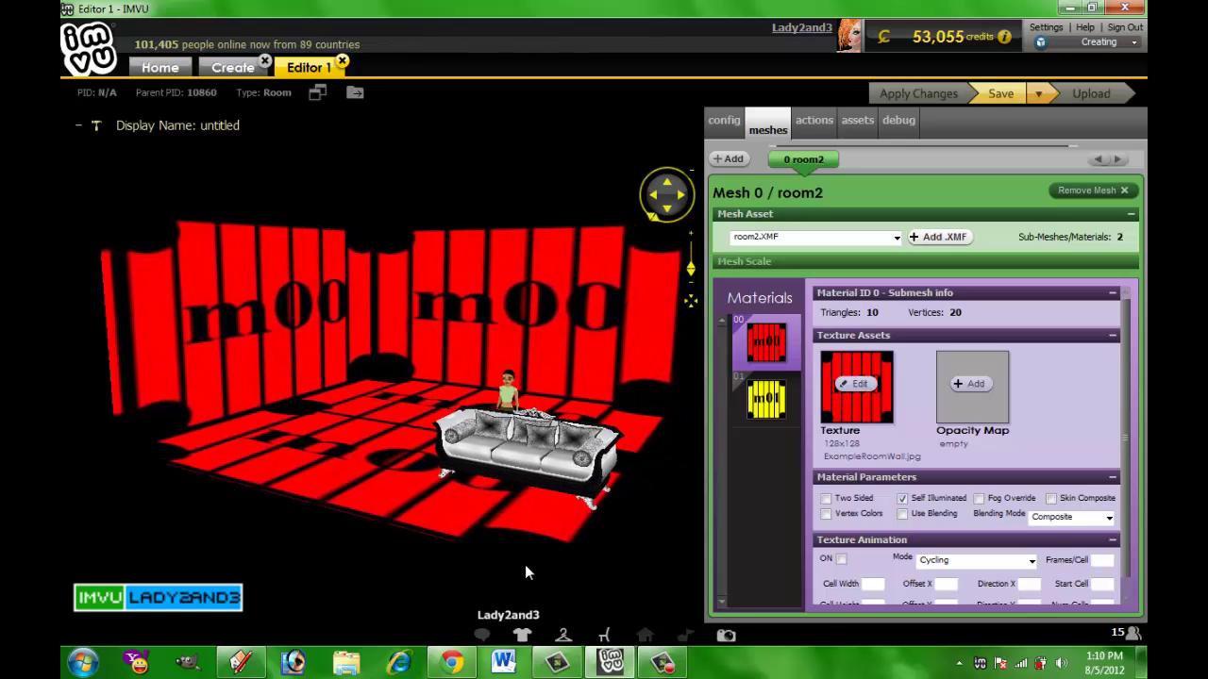
click(81, 129)
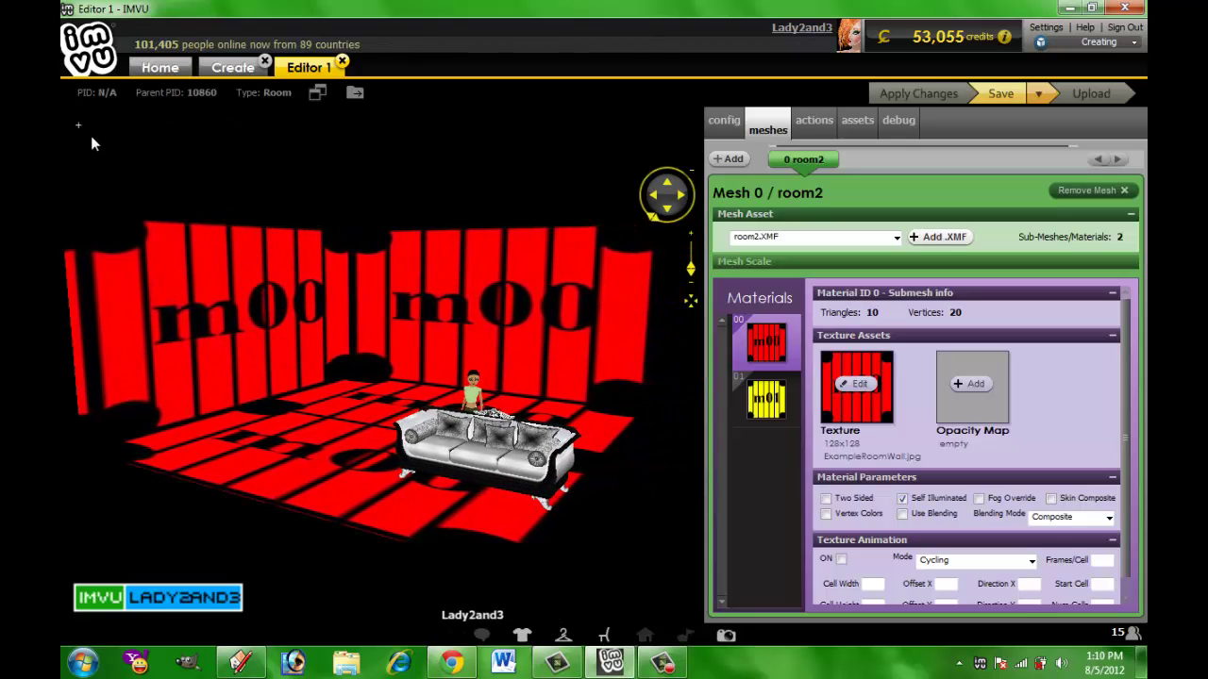
click(79, 126)
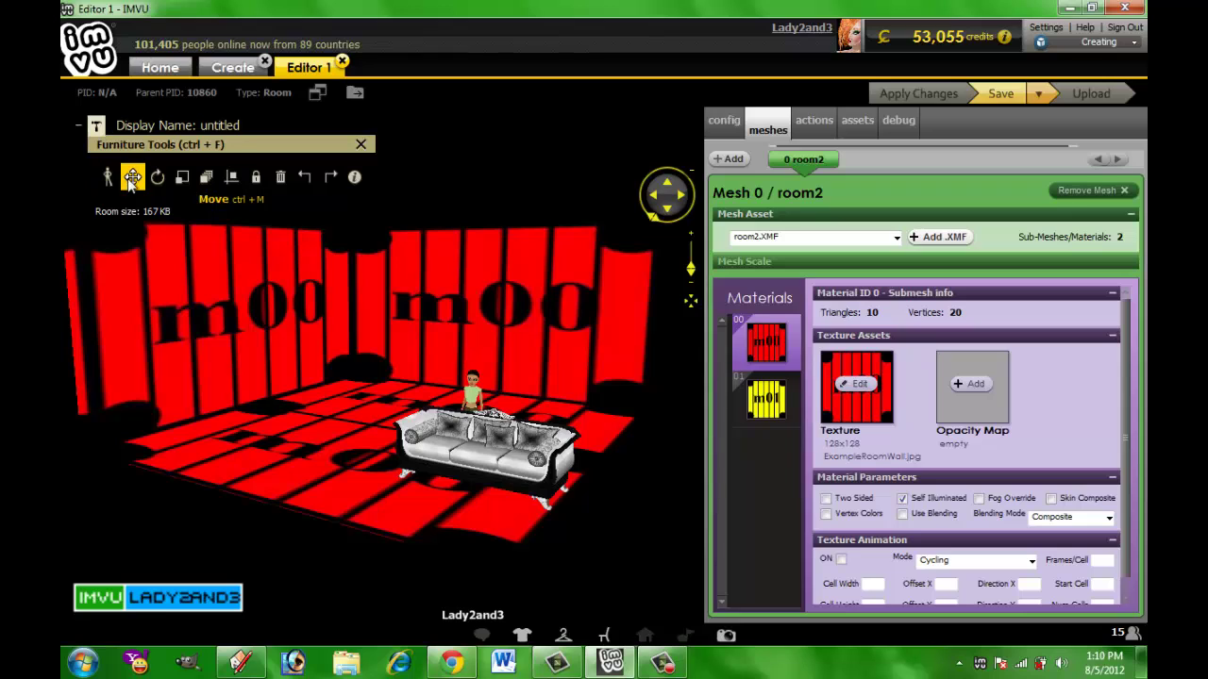
click(132, 177)
drag(457, 467, 232, 481)
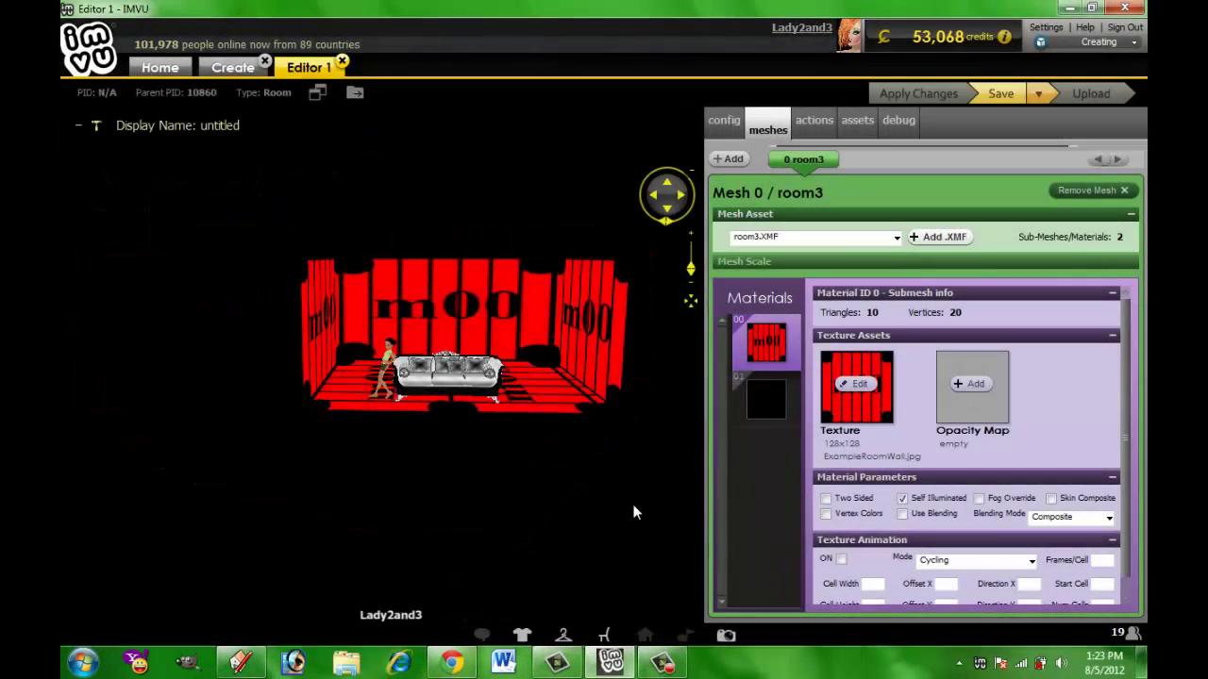
mouse_move(634, 512)
mouse_down()
mouse_move(547, 526)
mouse_move(566, 390)
mouse_move(515, 488)
mouse_move(460, 435)
mouse_move(321, 396)
mouse_move(283, 370)
mouse_move(351, 400)
mouse_move(453, 485)
mouse_move(685, 492)
mouse_move(682, 527)
mouse_move(545, 548)
mouse_move(473, 539)
mouse_move(471, 518)
mouse_move(415, 566)
mouse_up()
click(255, 664)
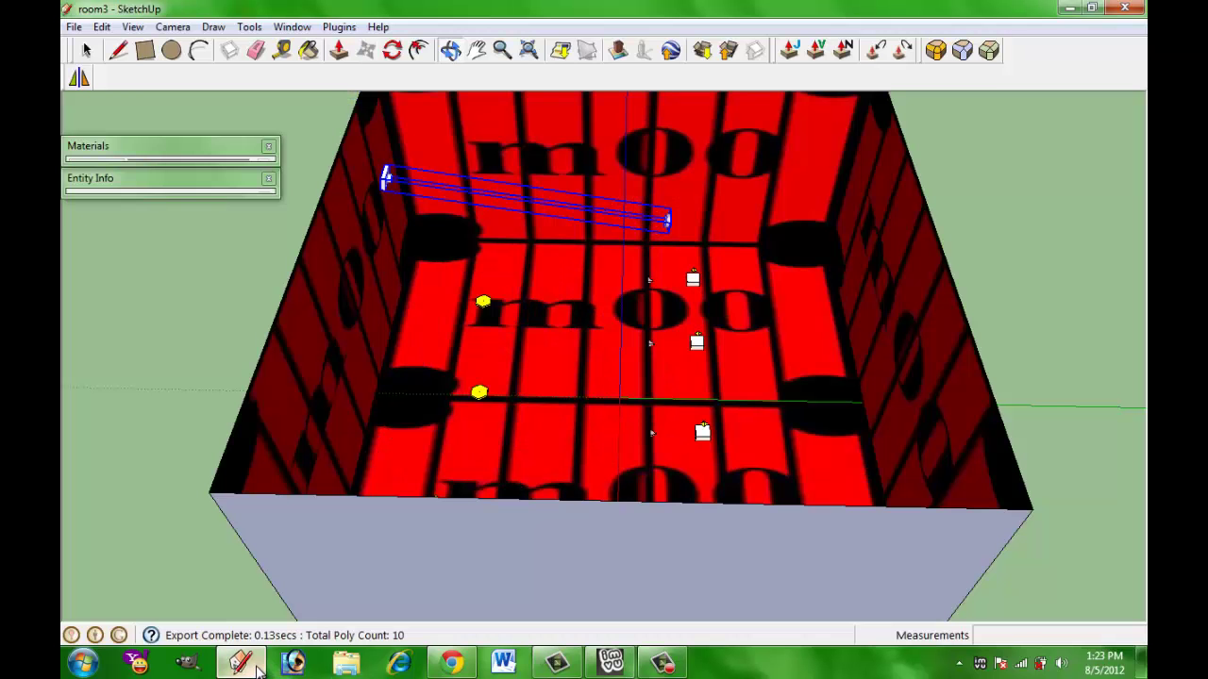
mouse_move(795, 318)
mouse_down()
mouse_move(802, 429)
mouse_move(976, 437)
mouse_move(943, 420)
mouse_move(787, 434)
mouse_move(928, 487)
mouse_move(625, 424)
mouse_move(451, 417)
mouse_up()
click(610, 662)
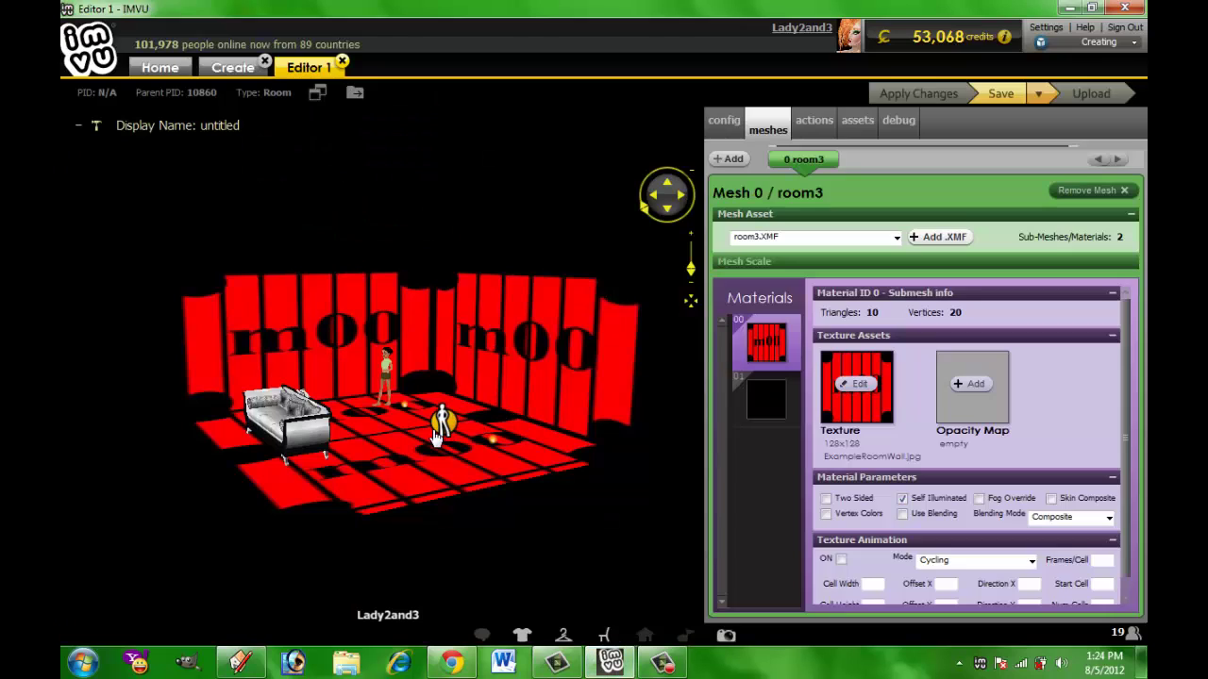
drag(436, 439, 579, 491)
scroll(457, 441, up, 5)
scroll(623, 486, down, 5)
drag(668, 485, 501, 496)
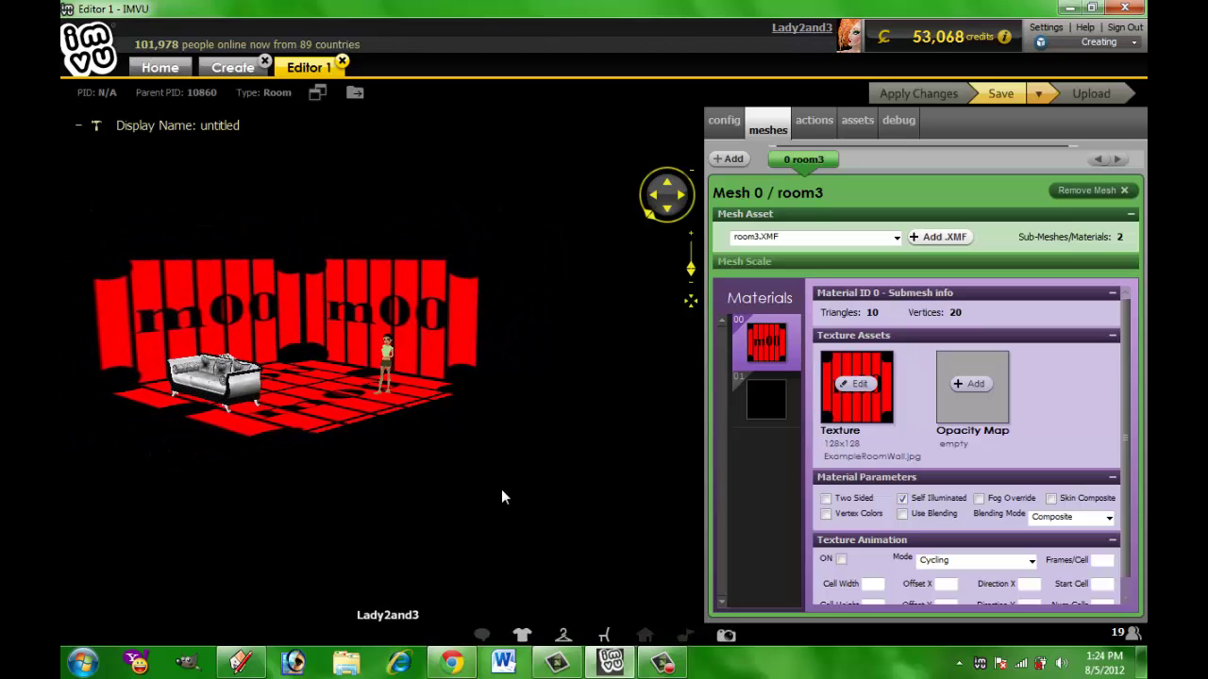
click(826, 498)
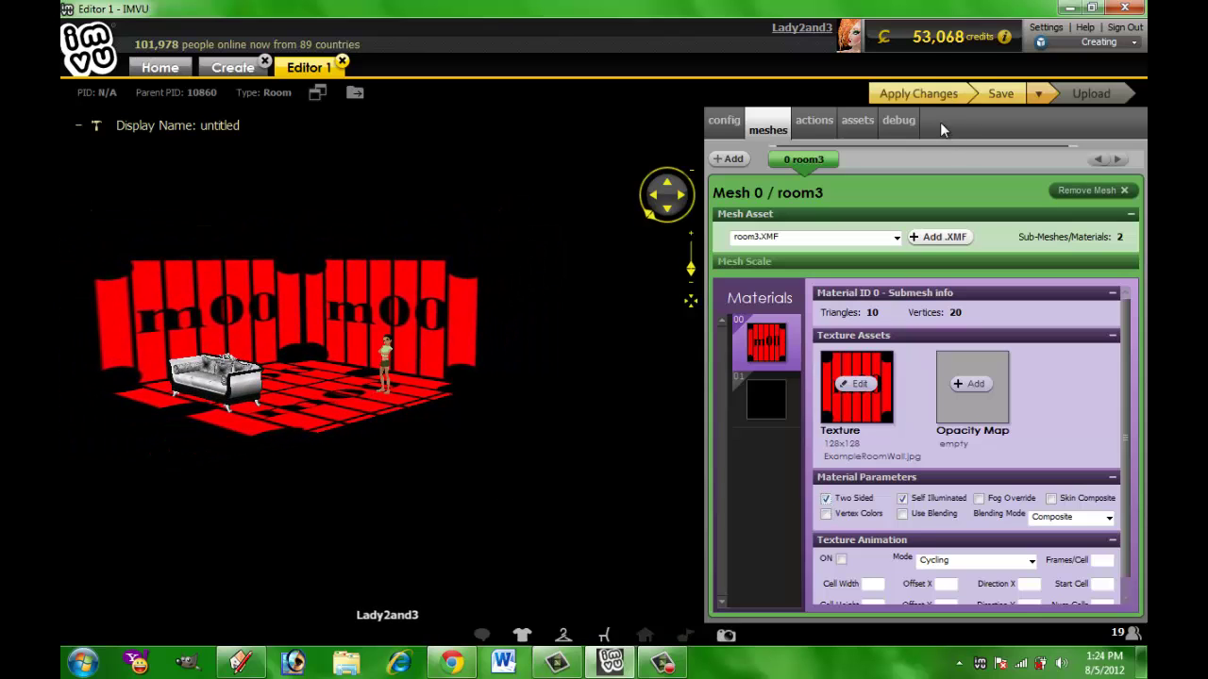
click(921, 95)
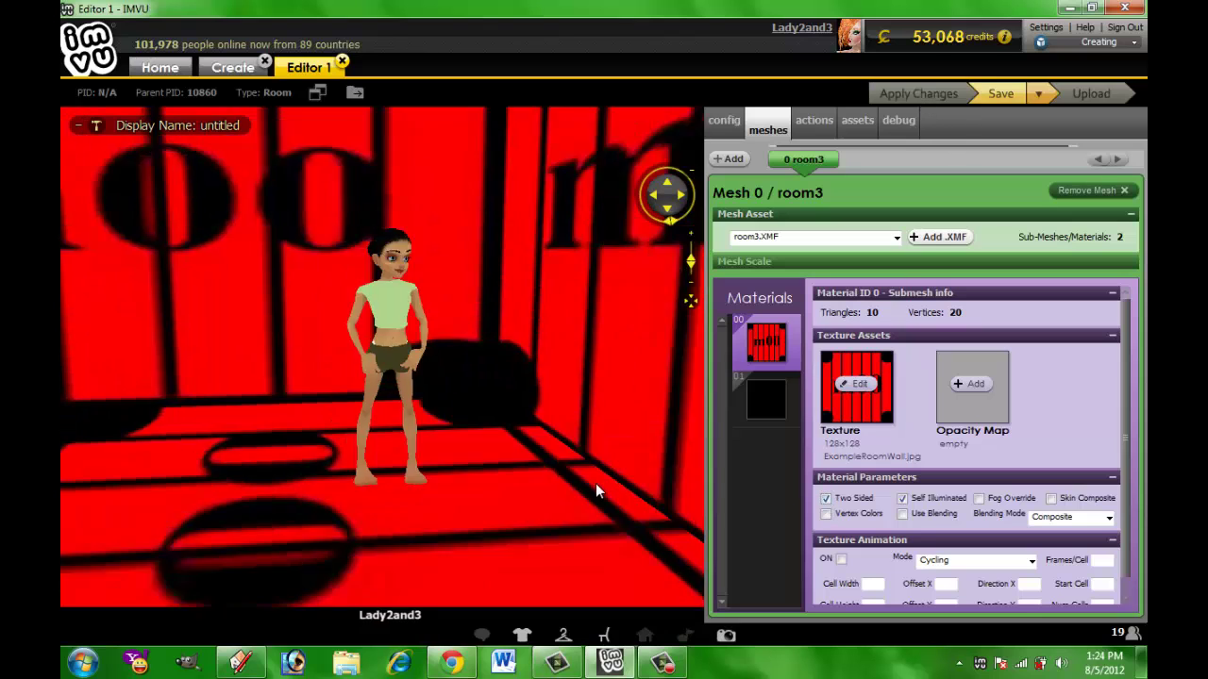
scroll(607, 514, down, 5)
drag(606, 516, 460, 508)
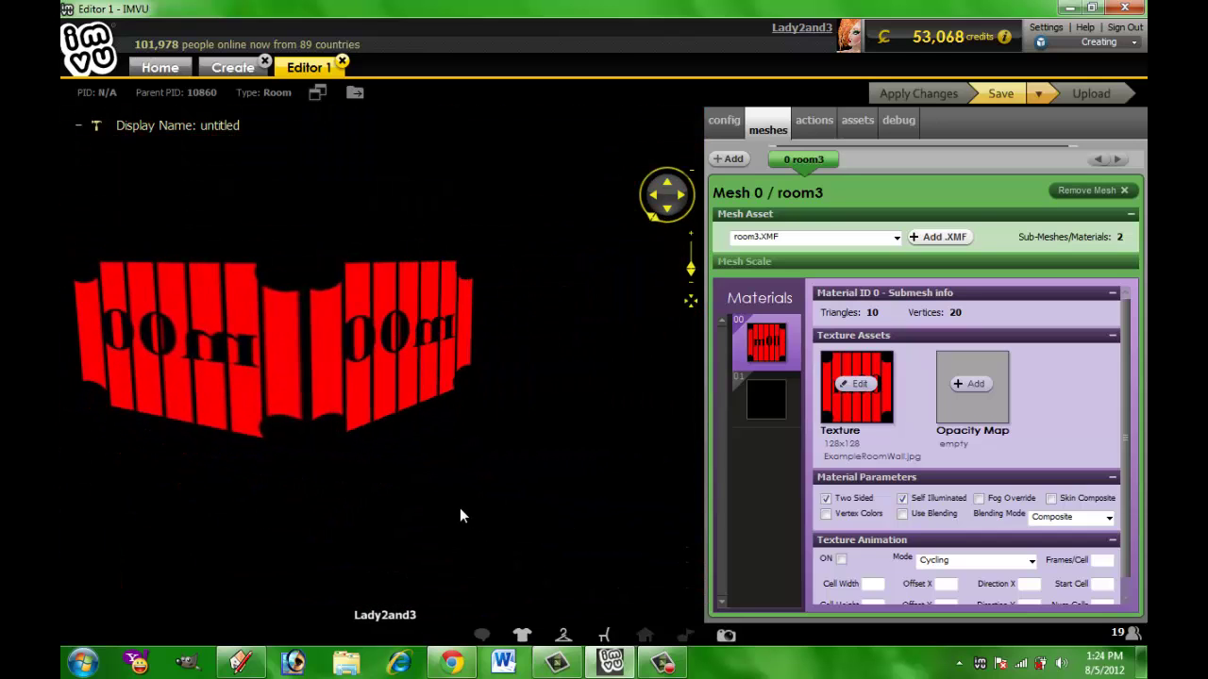
click(826, 498)
click(920, 94)
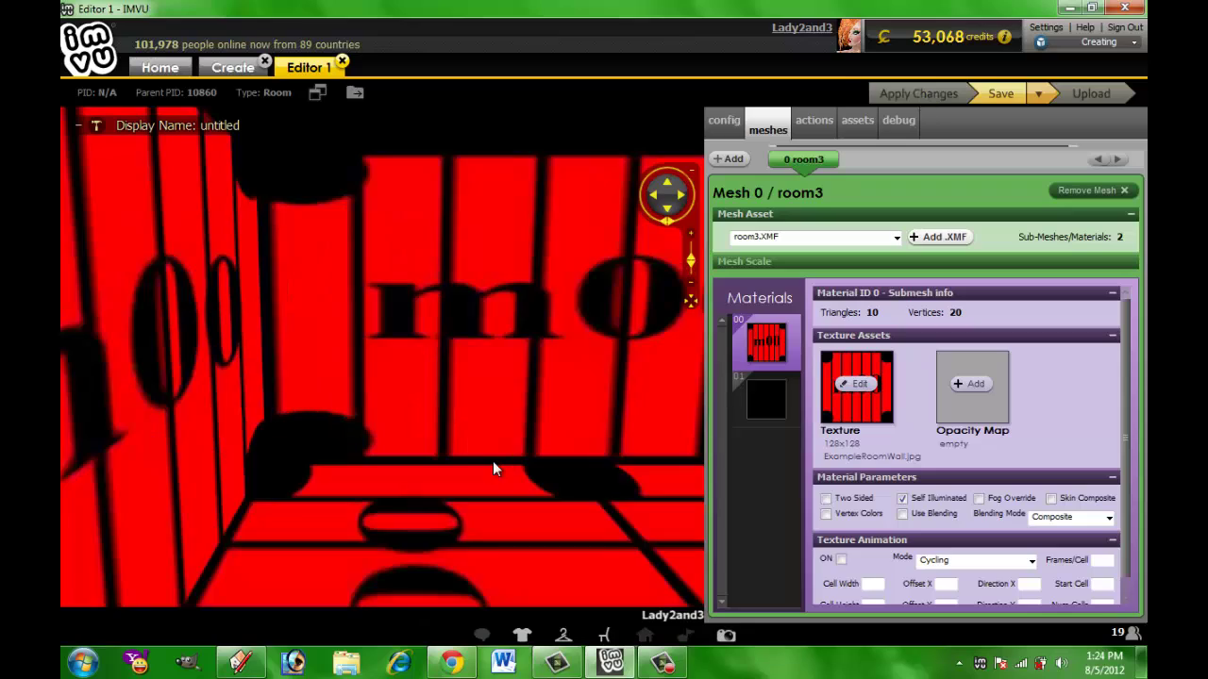
scroll(479, 511, down, 6)
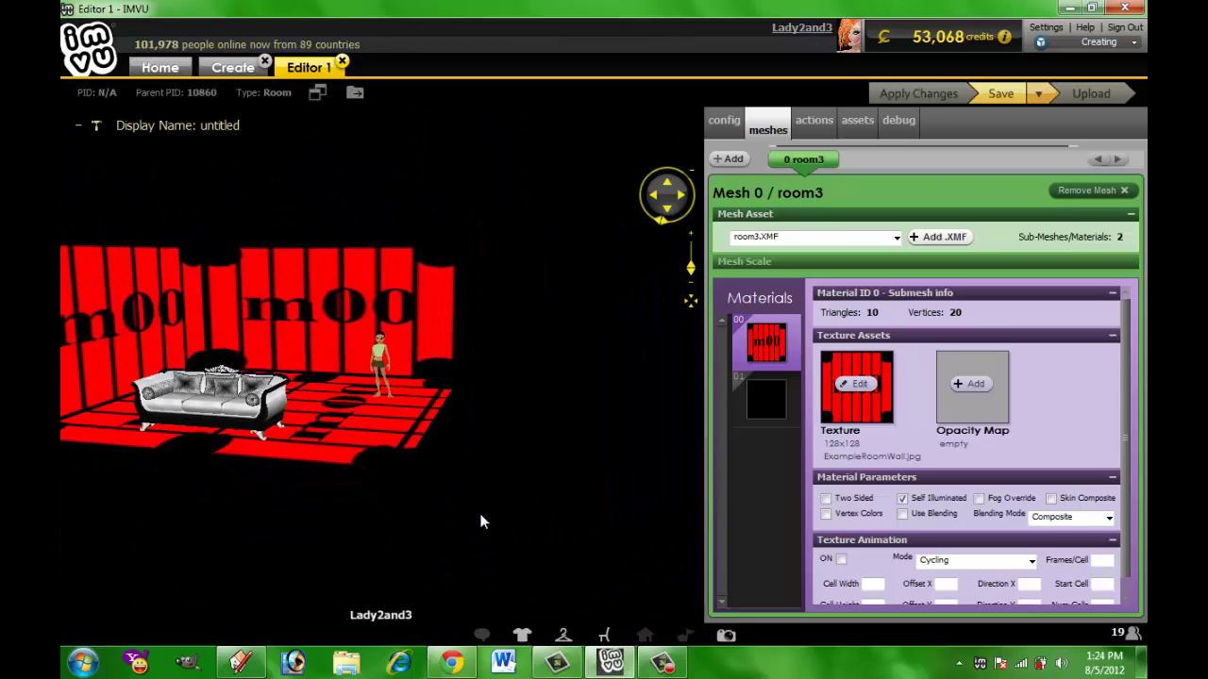